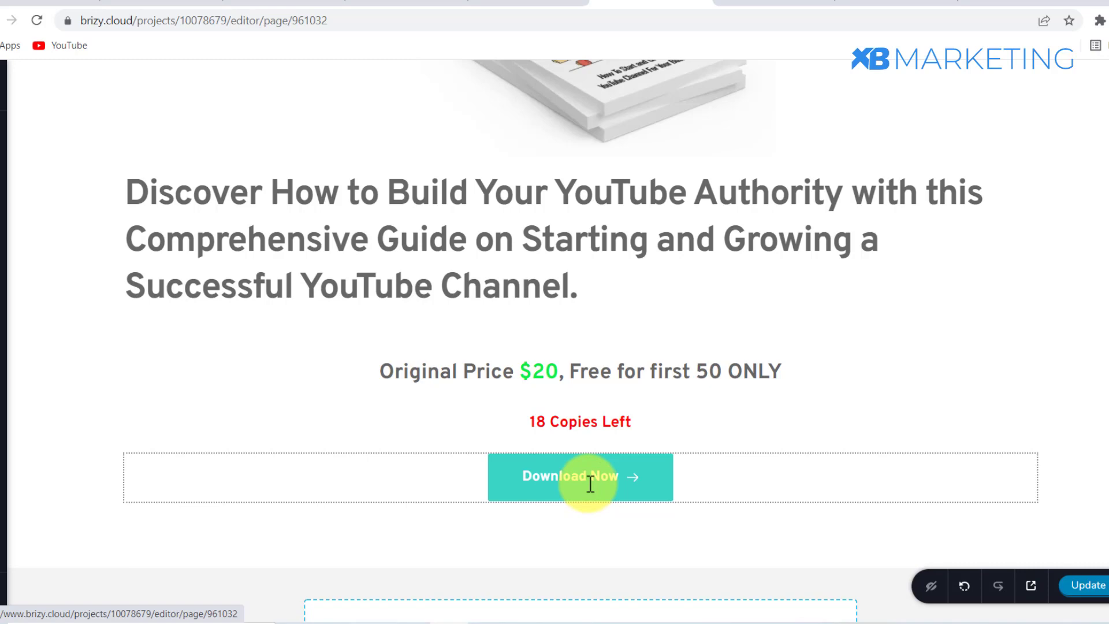
Look at the Youtube Authority e-book's product page and its sales page.
click(162, 3)
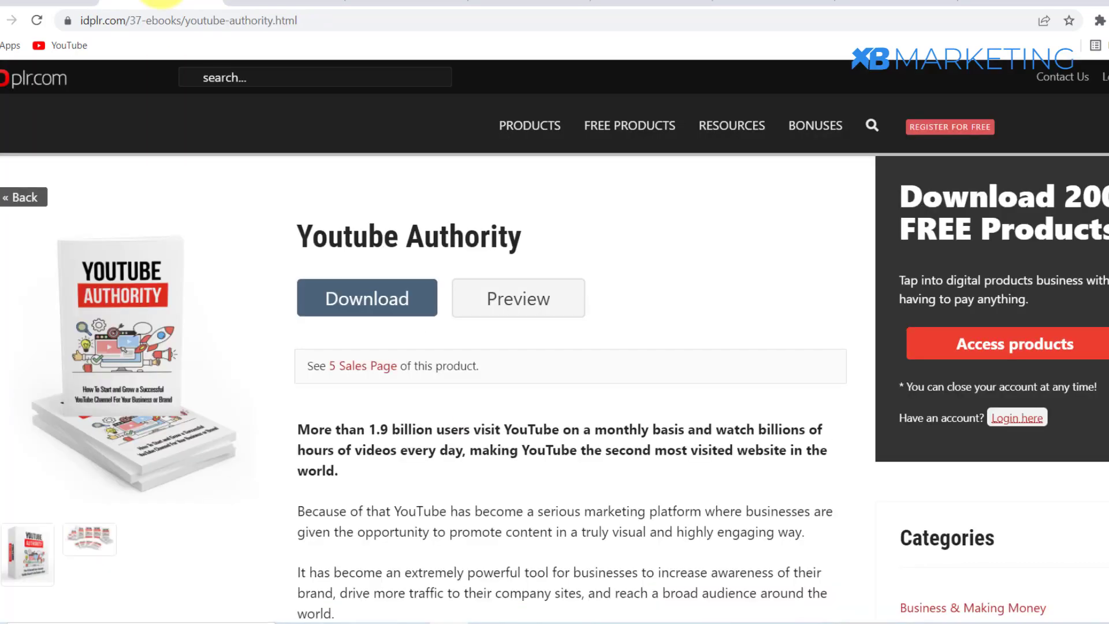
click(272, 2)
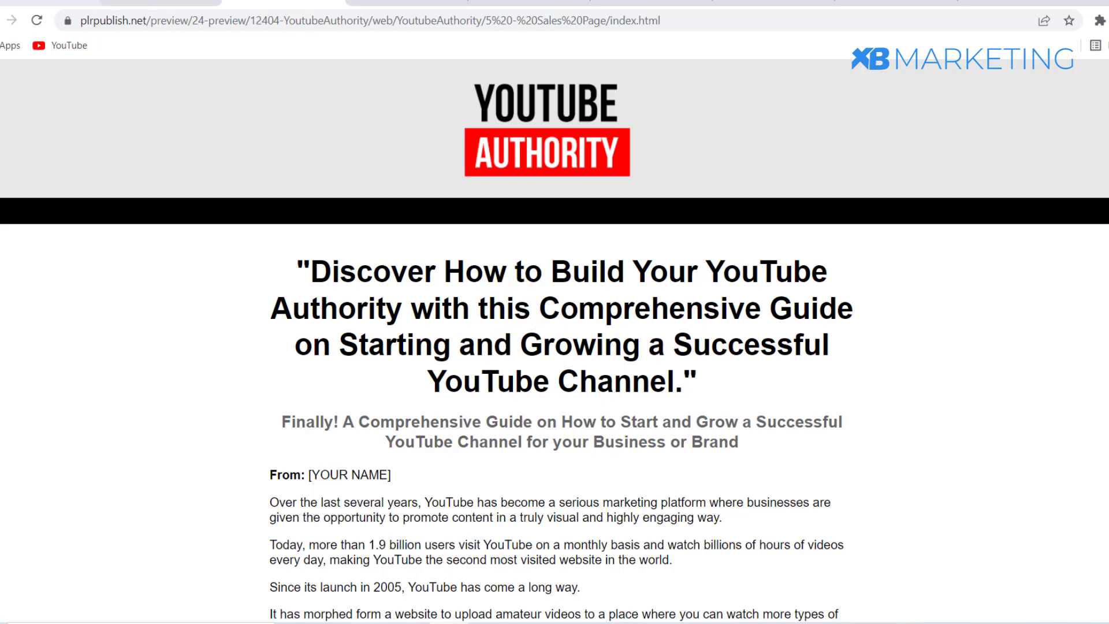
Switch to OGAds and open the Content Lockers incentive tool.
click(37, 2)
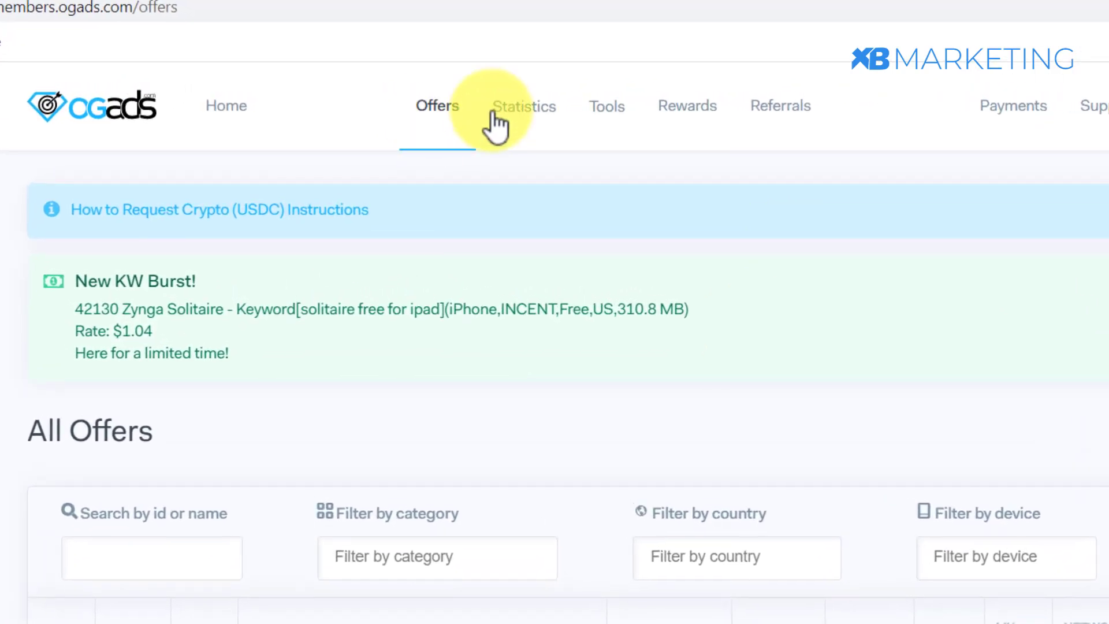
mouse_move(624, 123)
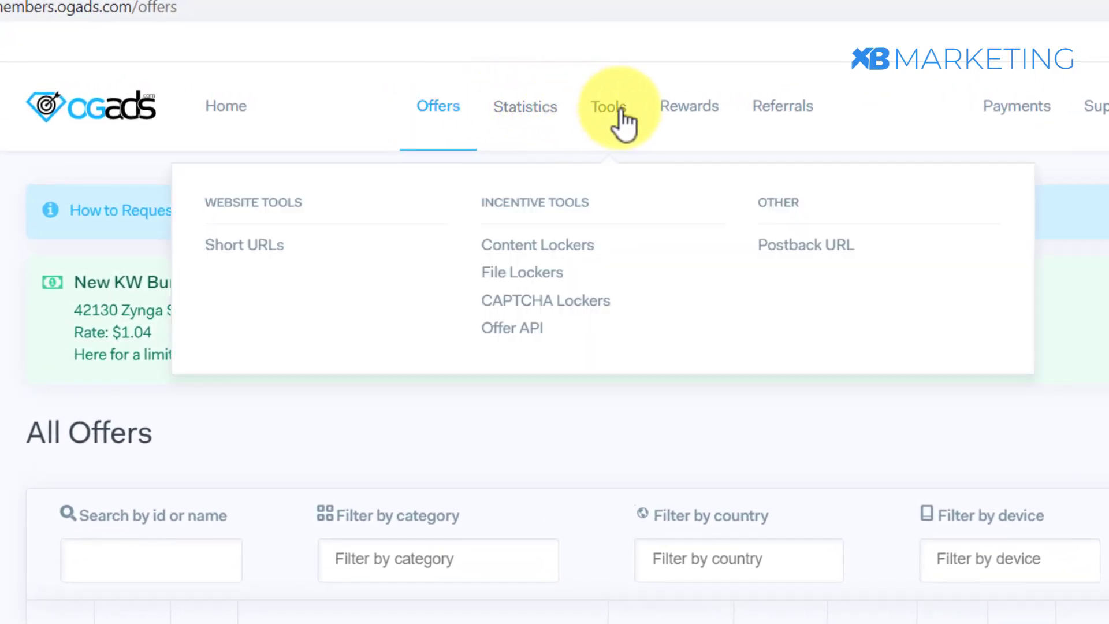
mouse_move(539, 119)
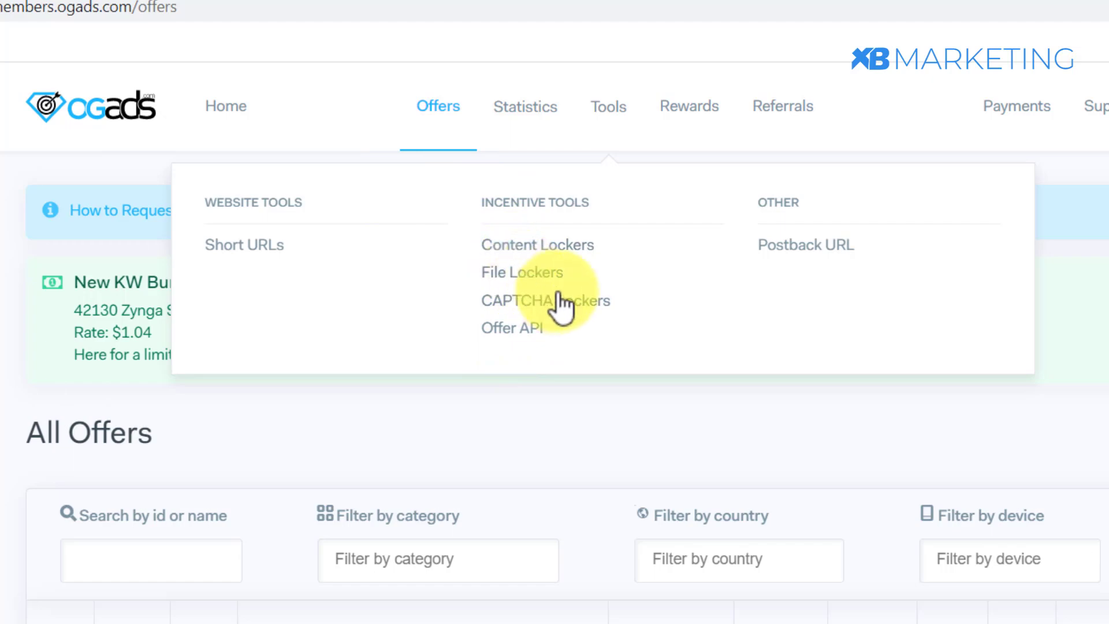
click(514, 248)
Look through the list of existing content lockers and their earnings.
scroll(763, 375, down, 10)
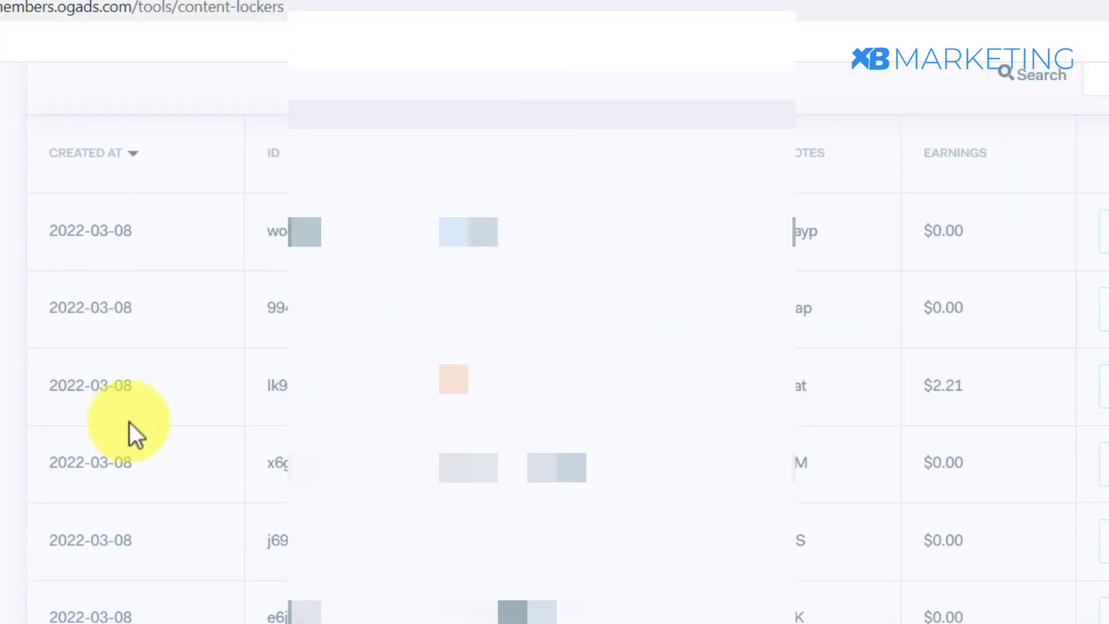
scroll(557, 598, down, 5)
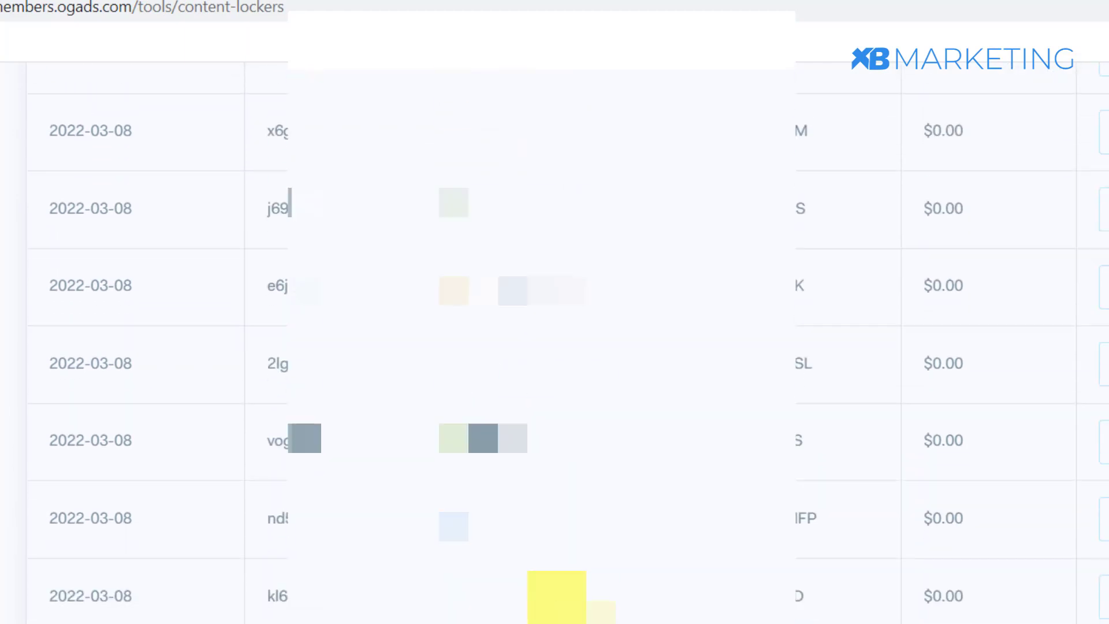
scroll(557, 601, up, 8)
scroll(554, 532, down, 2)
scroll(555, 520, up, 6)
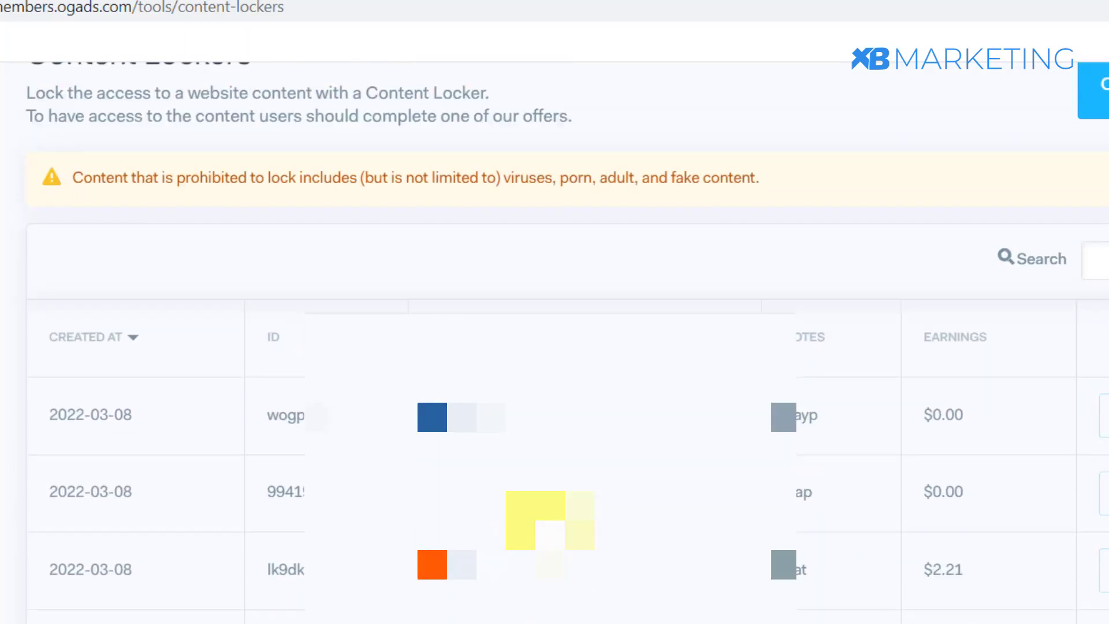
scroll(921, 404, down, 4)
scroll(971, 277, up, 2)
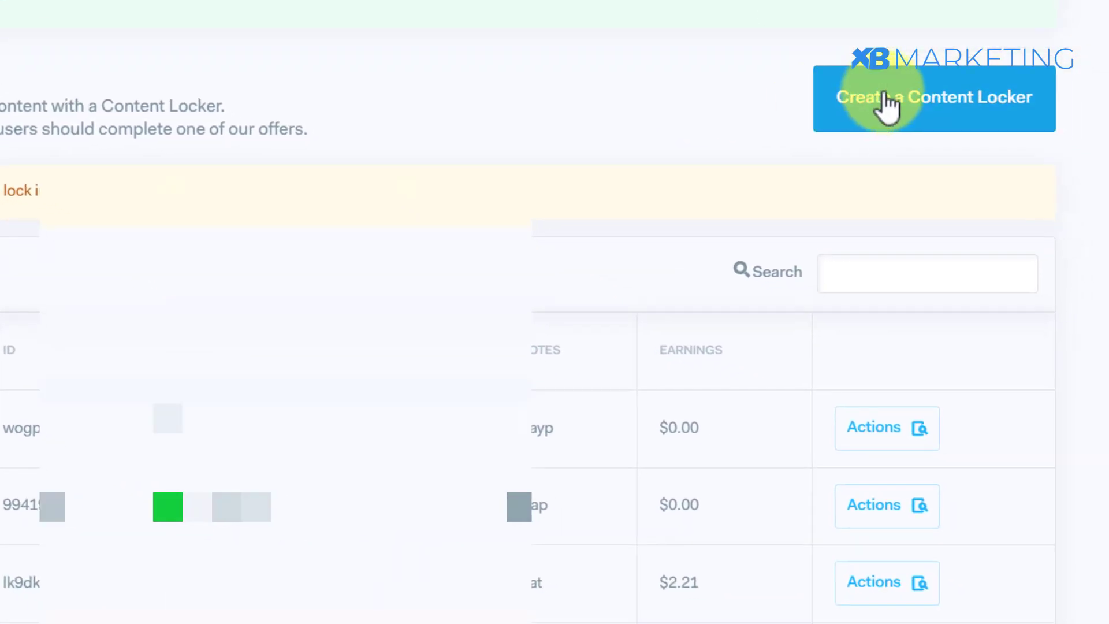
Start a new content locker named "example" and review its load method, load delay and unlock action settings.
click(959, 99)
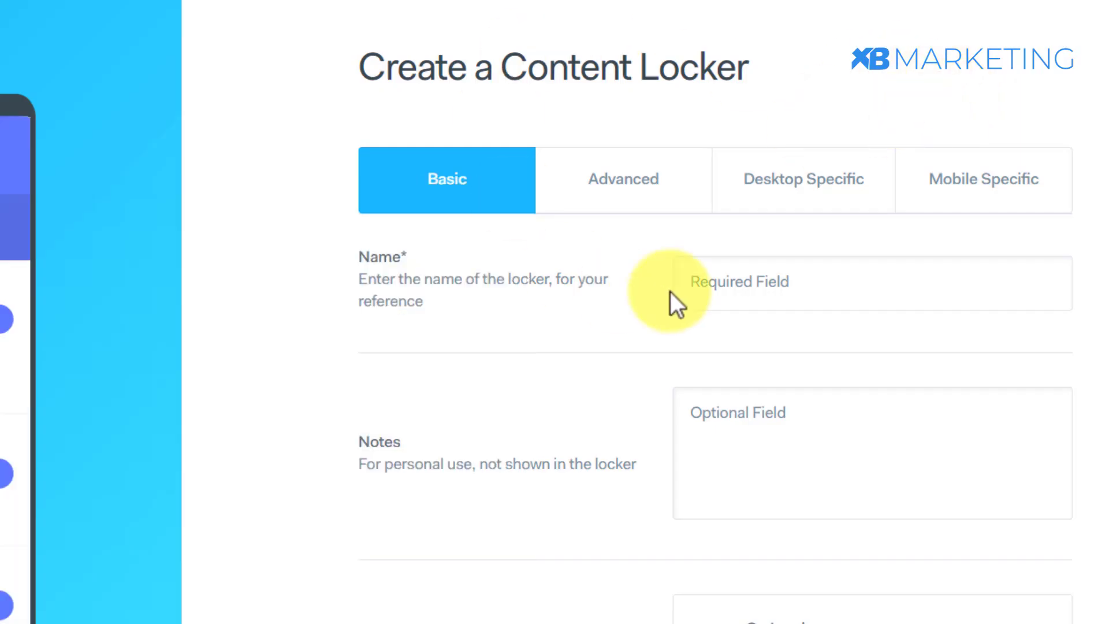
click(810, 289)
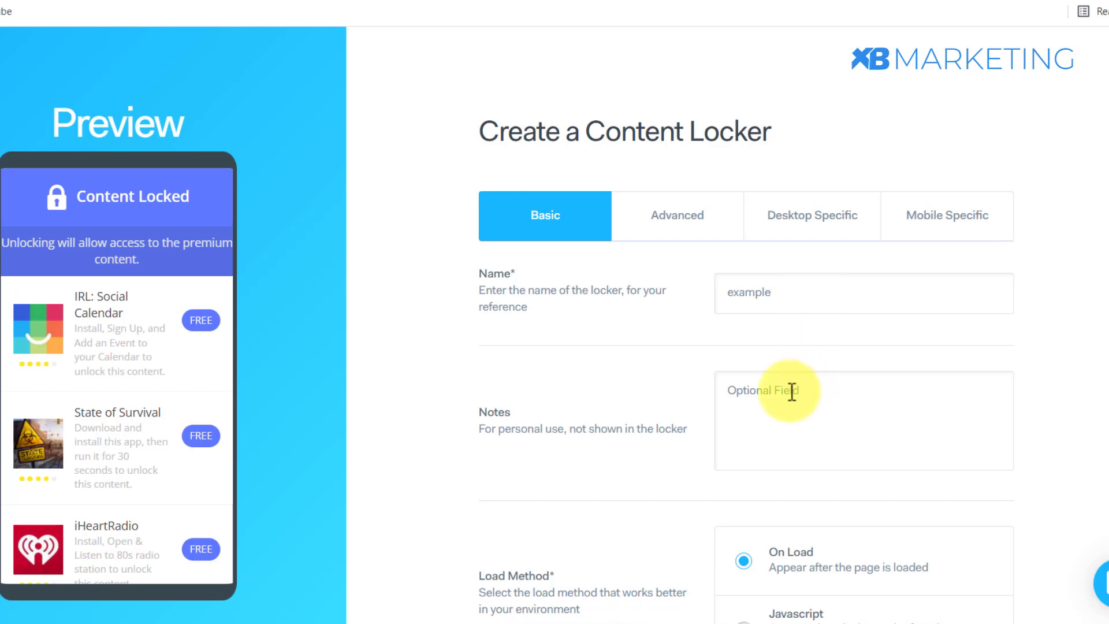
scroll(809, 381, down, 1)
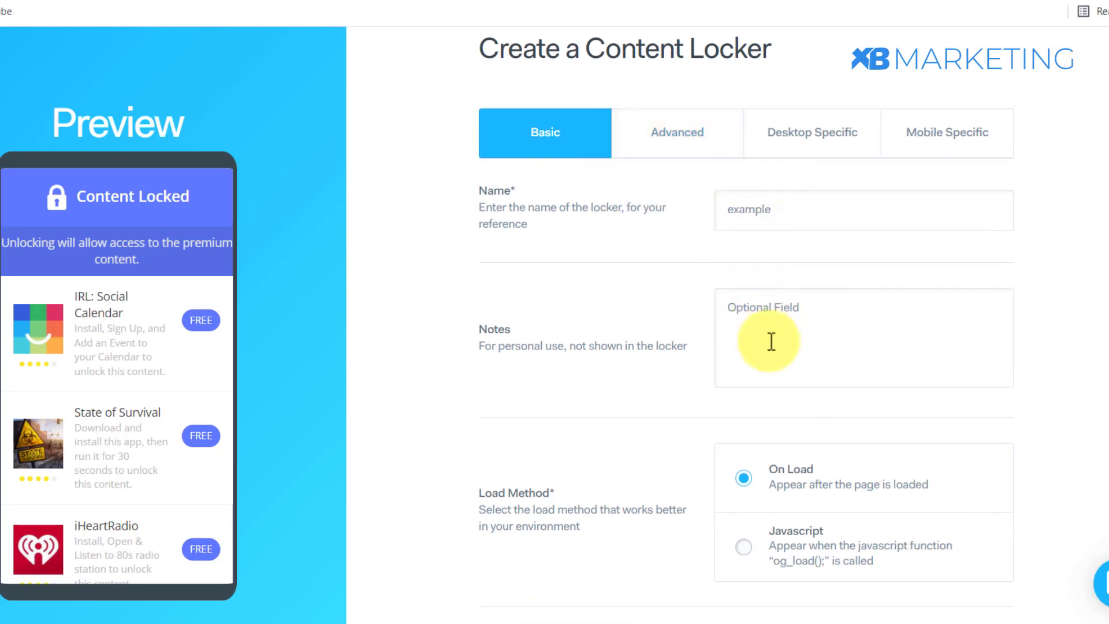
scroll(769, 322, down, 6)
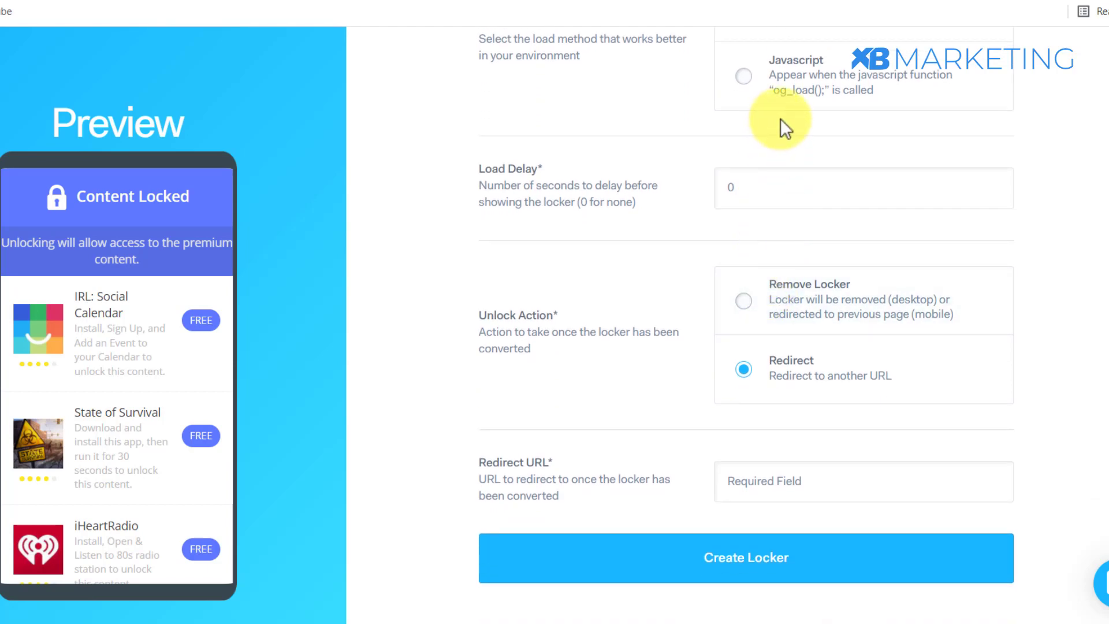
scroll(791, 145, up, 2)
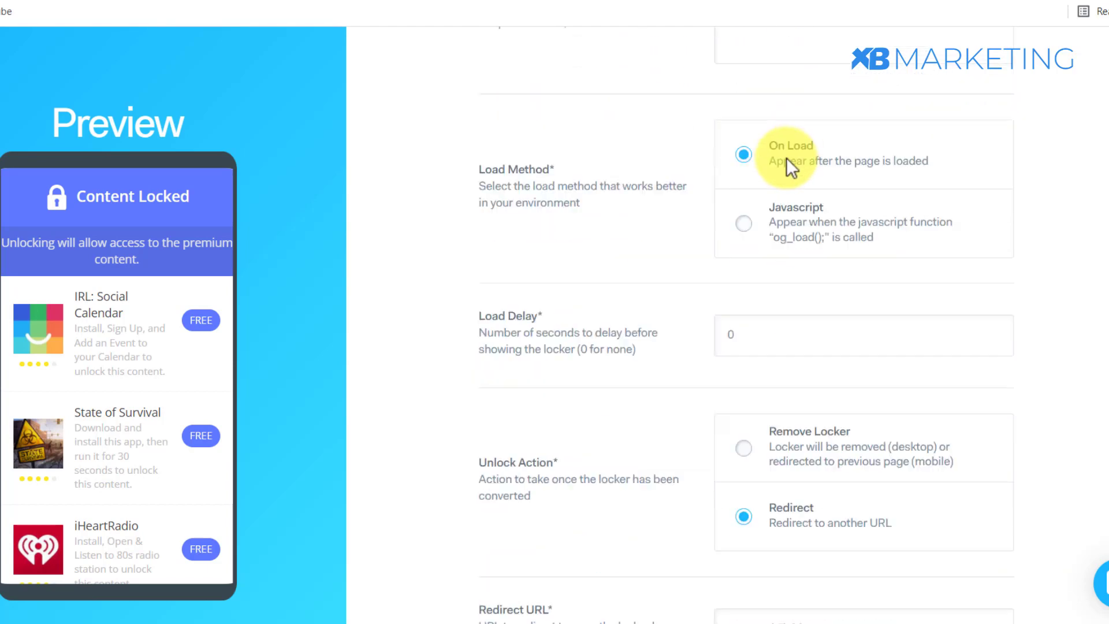
scroll(790, 162, down, 2)
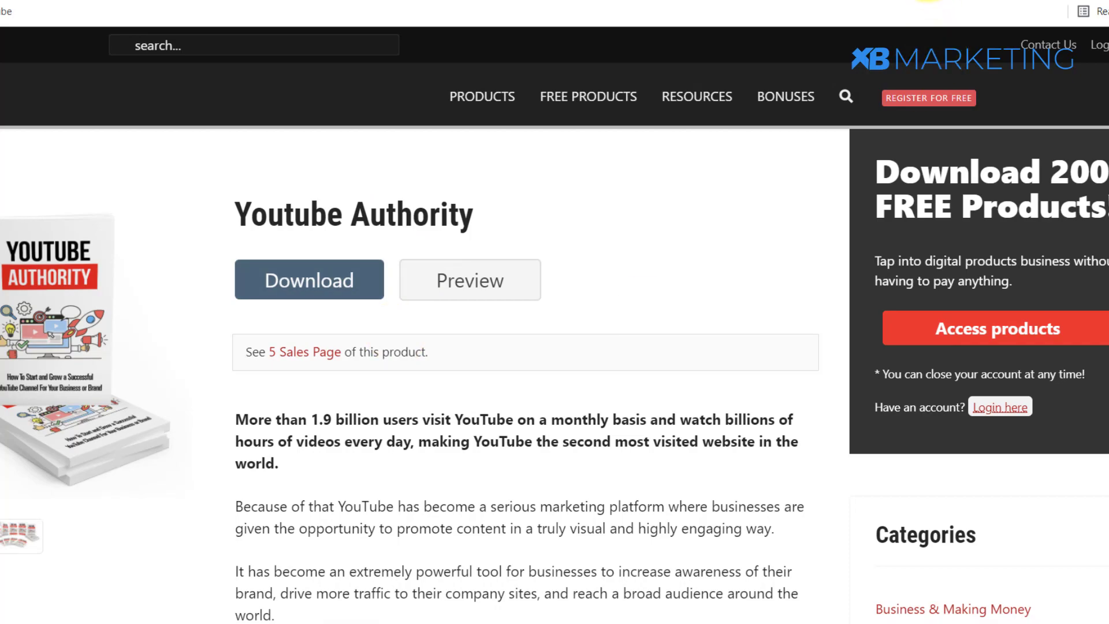
Open the MEGA cloud drive in a new browser tab.
key(ctrl+t)
text(meg)
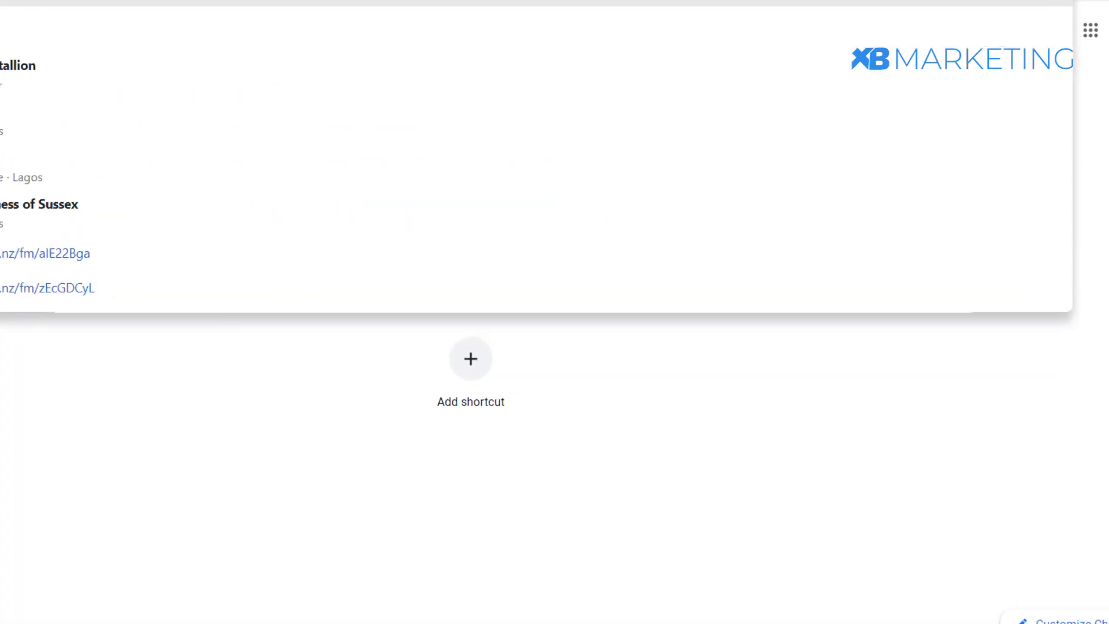
key(BackSpace)
key(BackSpace)
key(BackSpace)
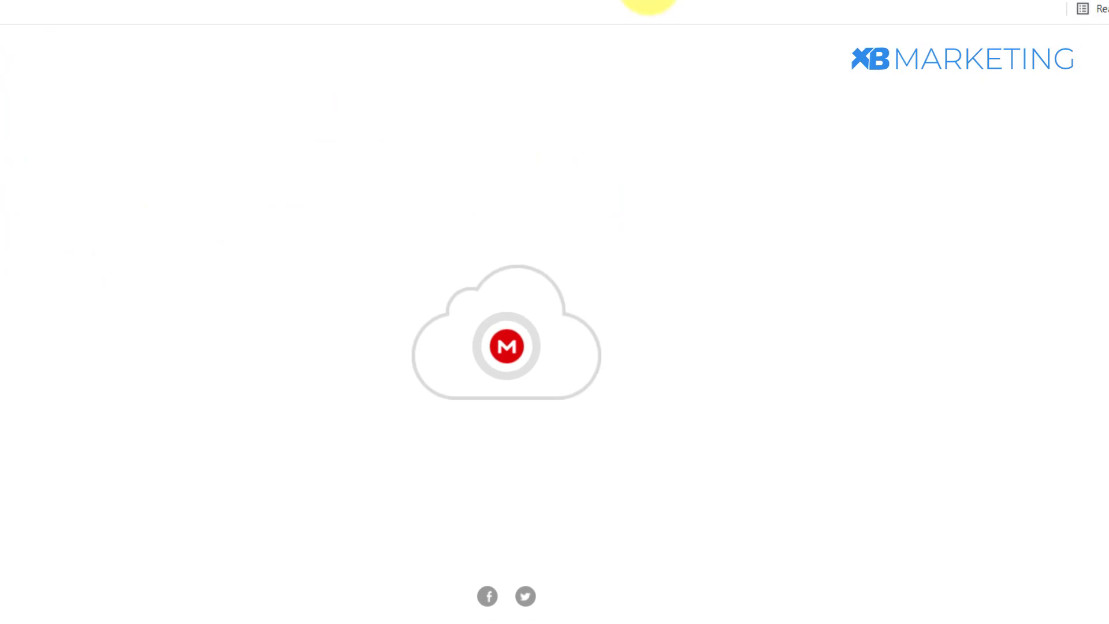
click(679, 15)
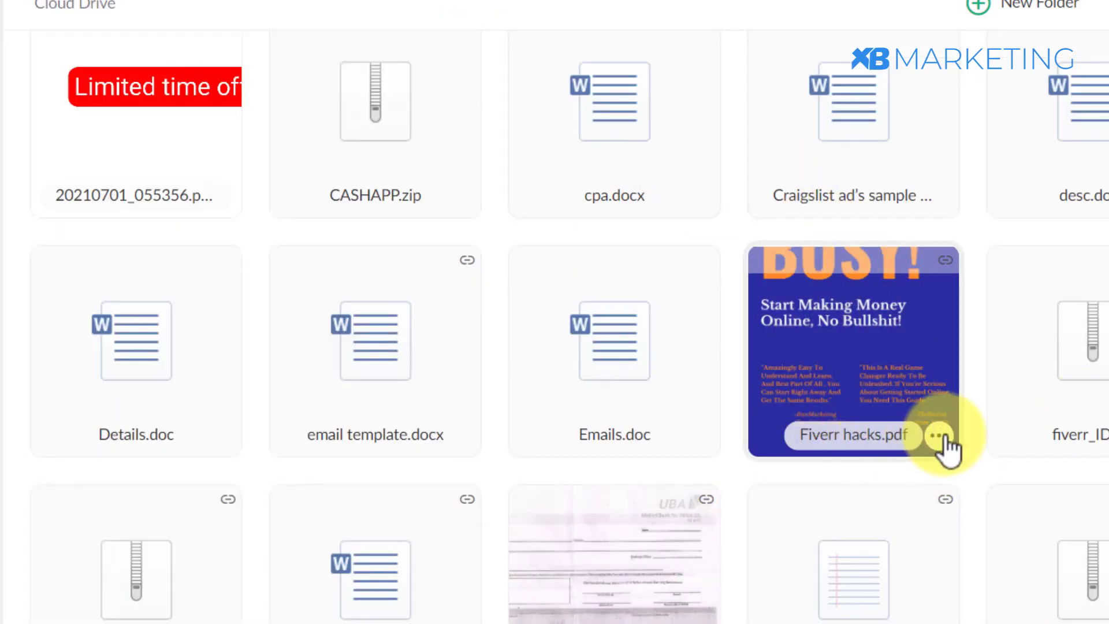
Open the link management for Fiverr hacks.pdf in the cloud drive to get its share link.
click(940, 436)
click(867, 384)
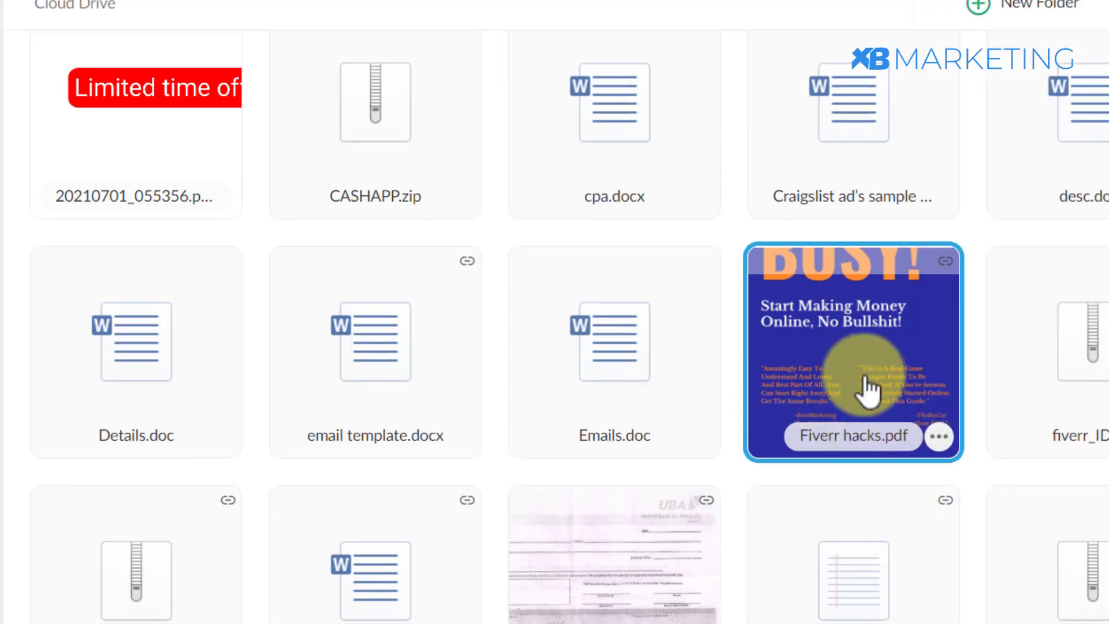
click(940, 437)
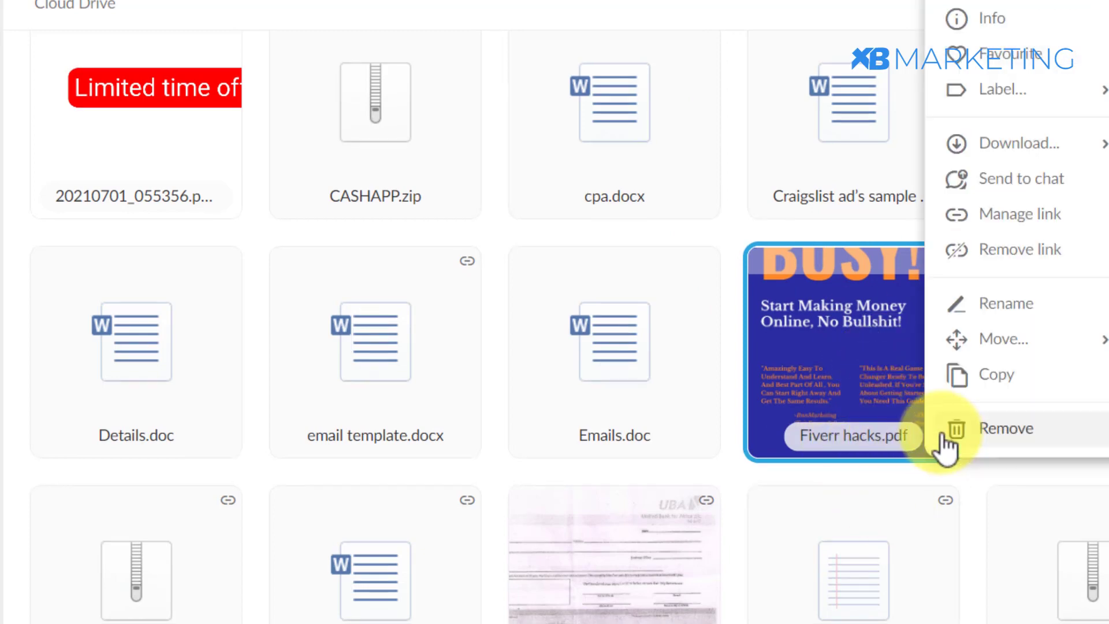
click(871, 435)
click(936, 437)
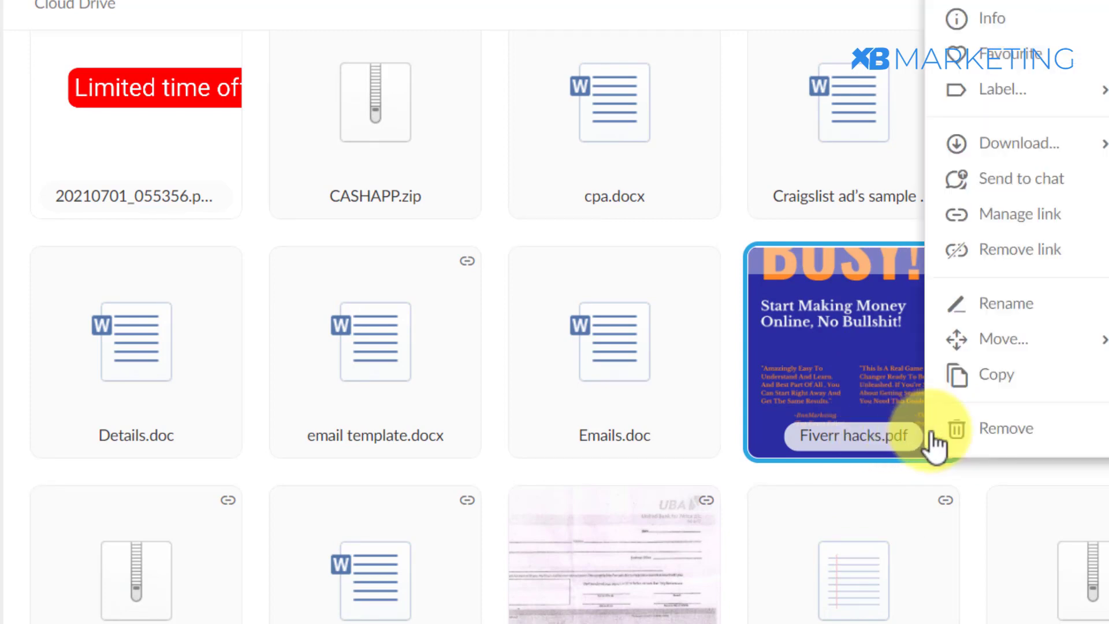
mouse_move(1018, 152)
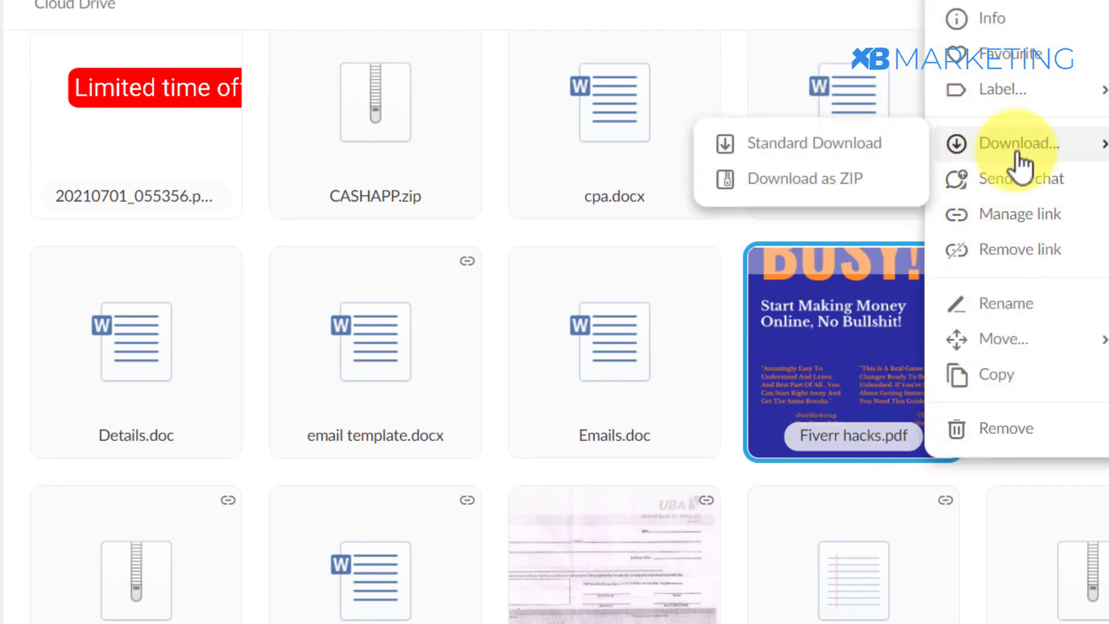
click(1004, 215)
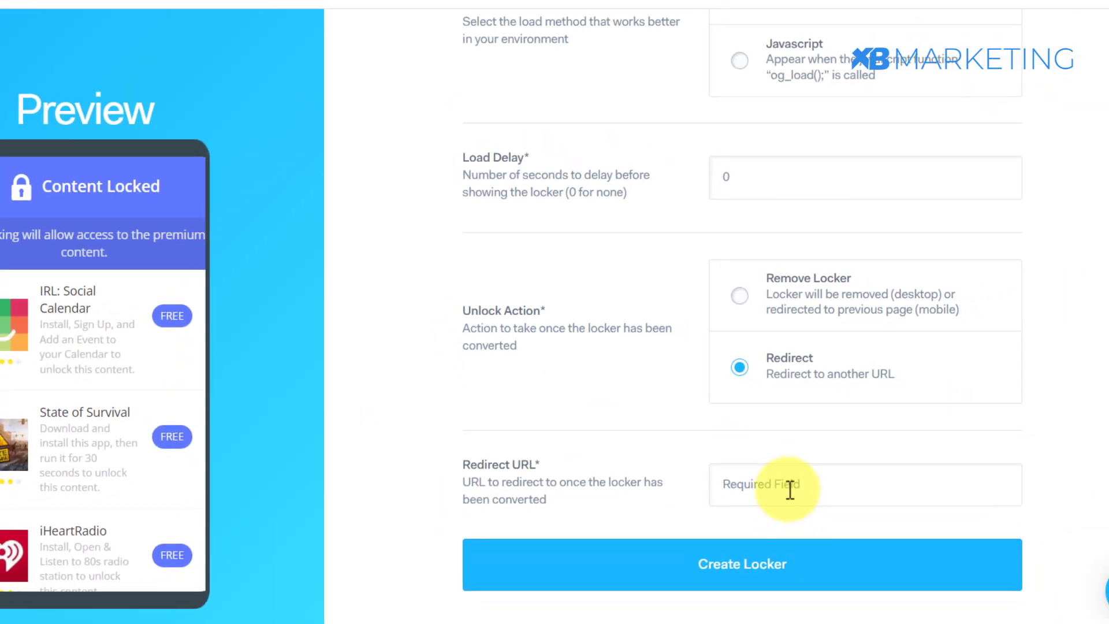
Paste the MEGA file link as the content locker's Redirect URL and set the required conversions to Two.
key(ctrl+v)
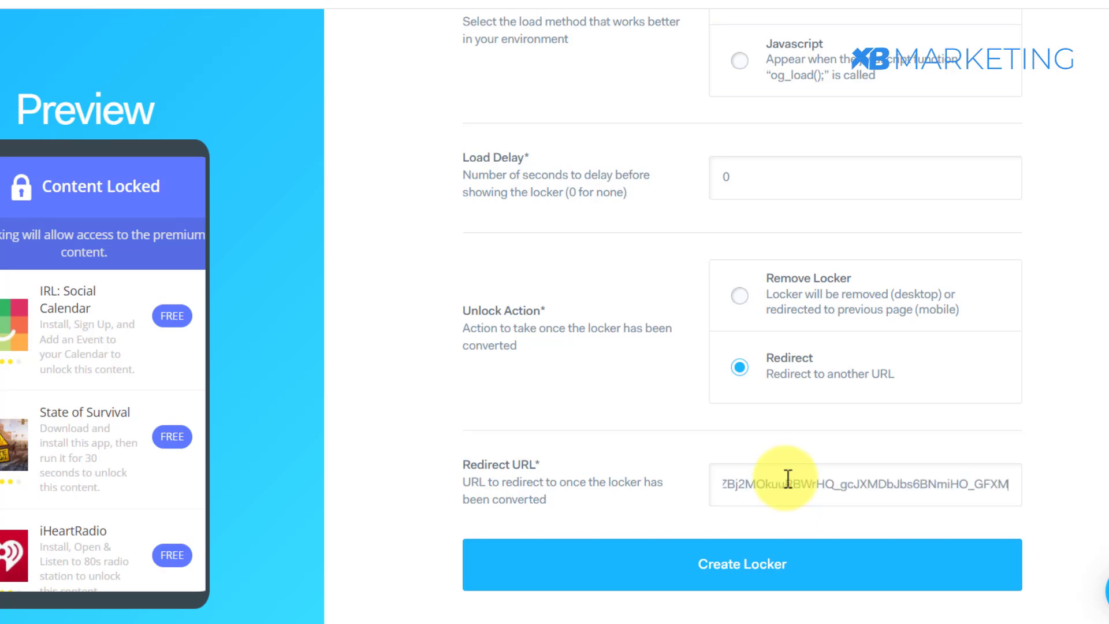
click(968, 453)
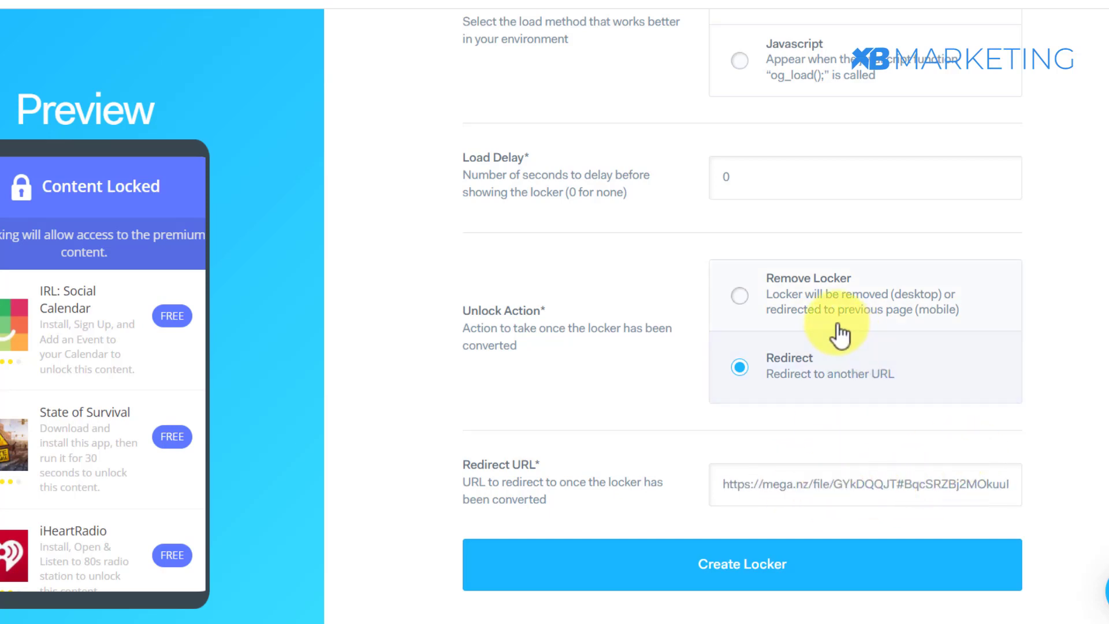
scroll(842, 332, up, 10)
click(669, 215)
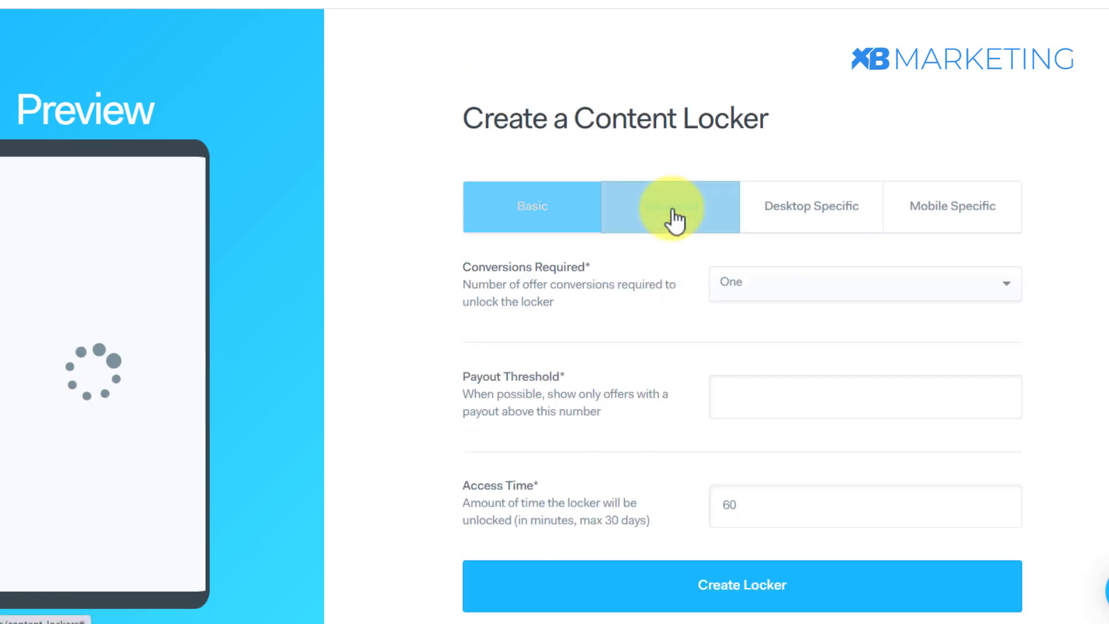
click(780, 302)
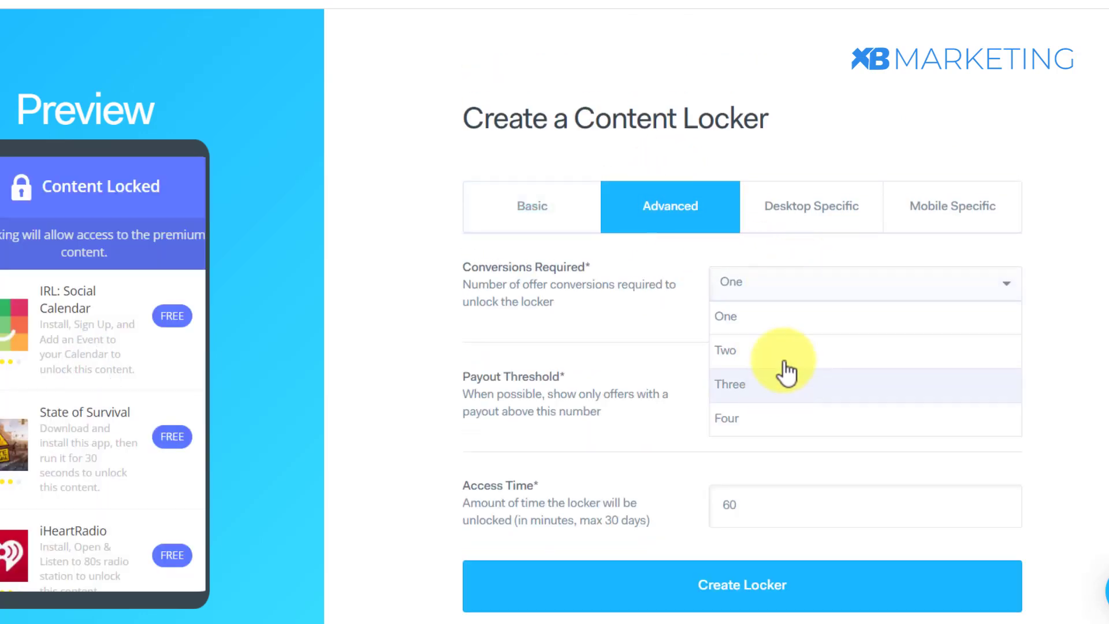
click(780, 351)
scroll(775, 439, down, 1)
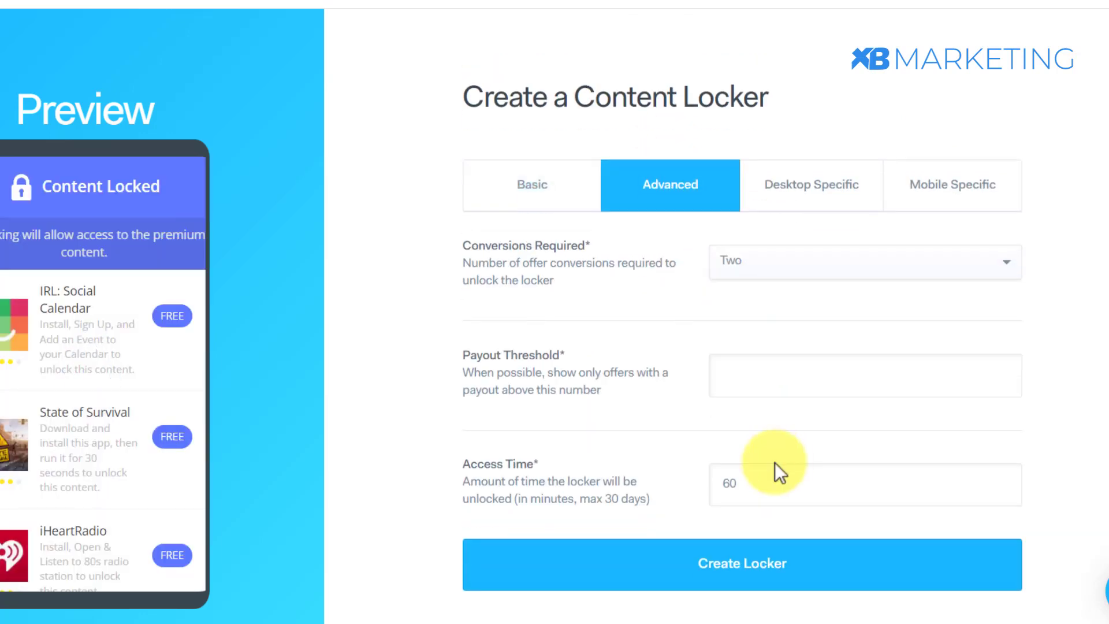
Review the desktop-specific and mobile-specific settings, keep them as they are, and create the locker.
click(799, 179)
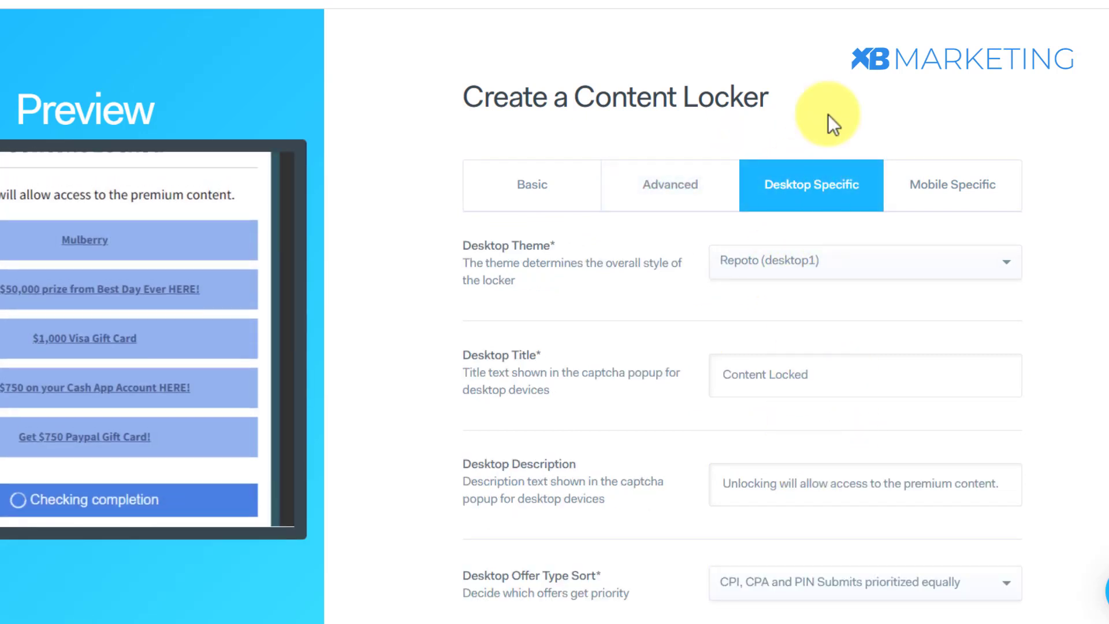
click(952, 176)
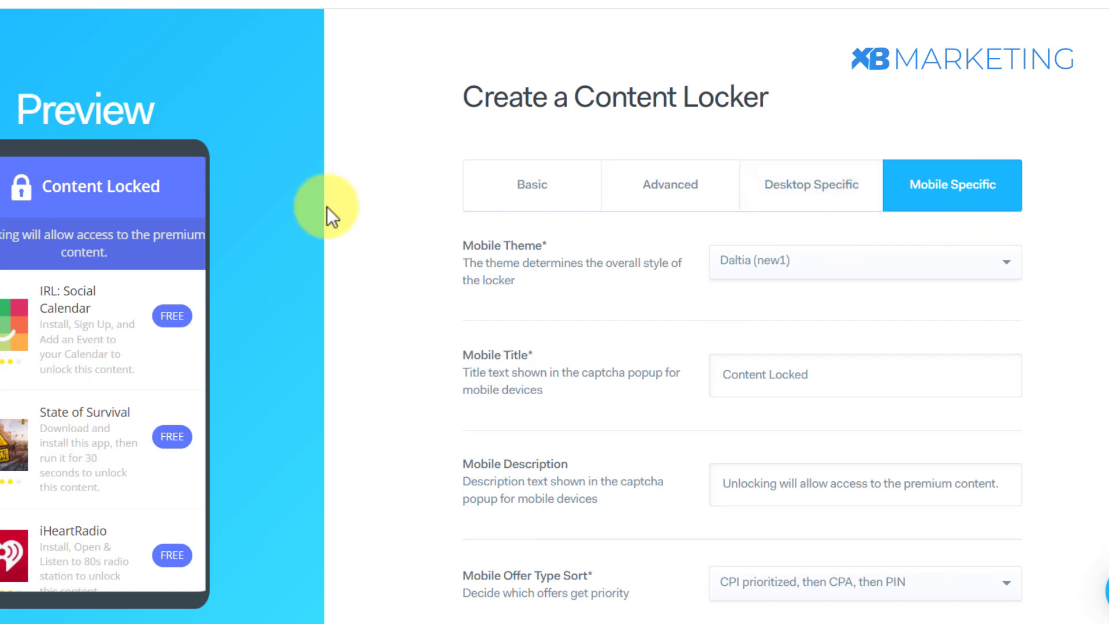
drag(992, 483, 835, 491)
click(815, 180)
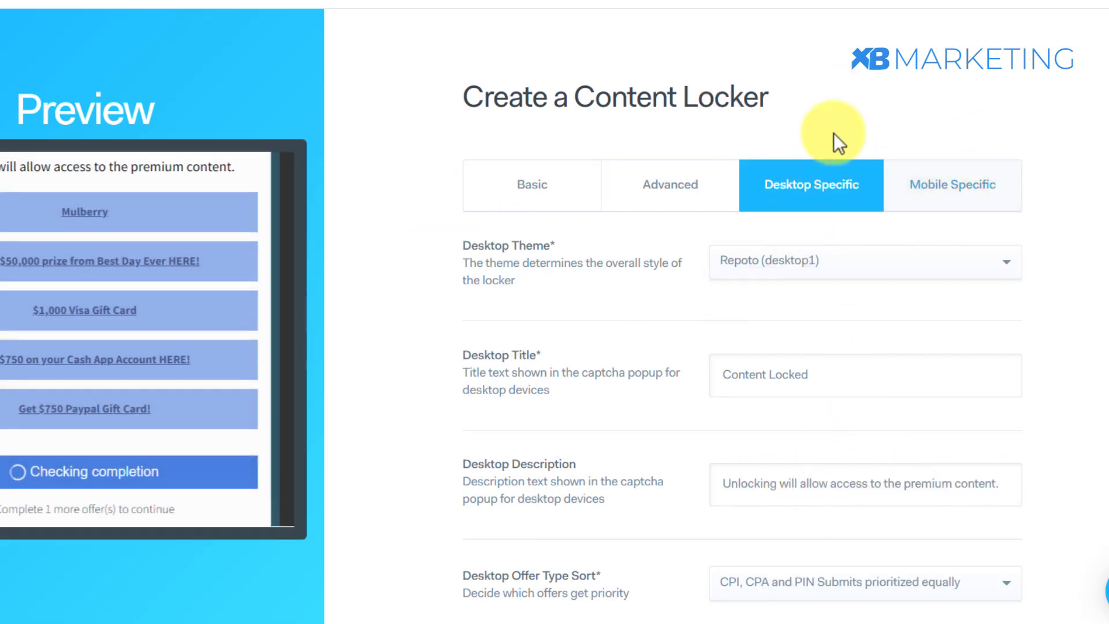
click(928, 185)
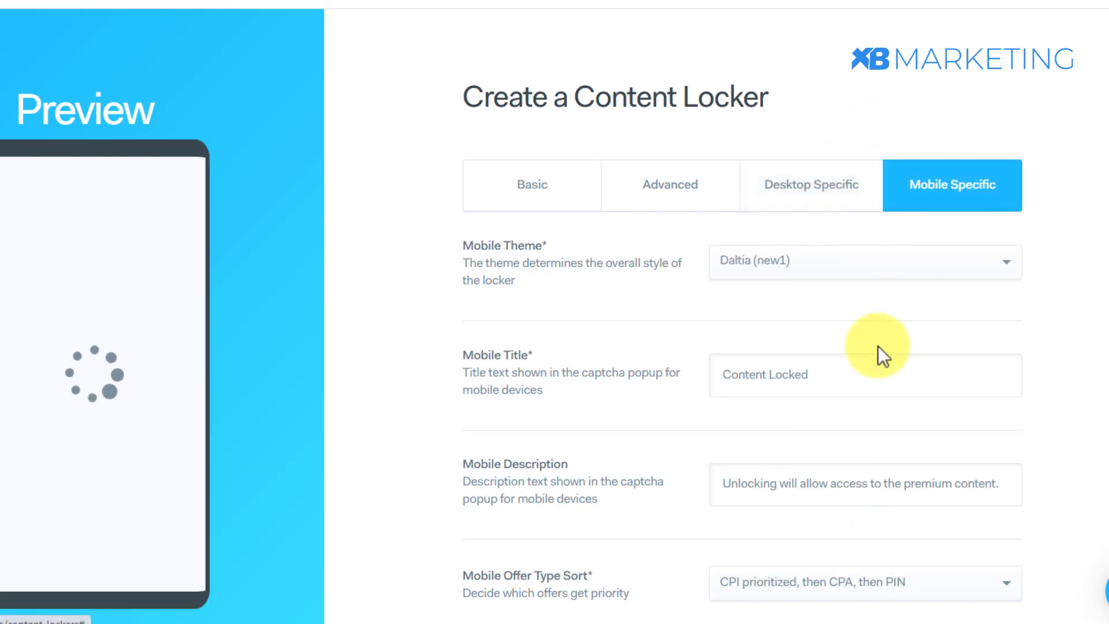
scroll(829, 526, down, 3)
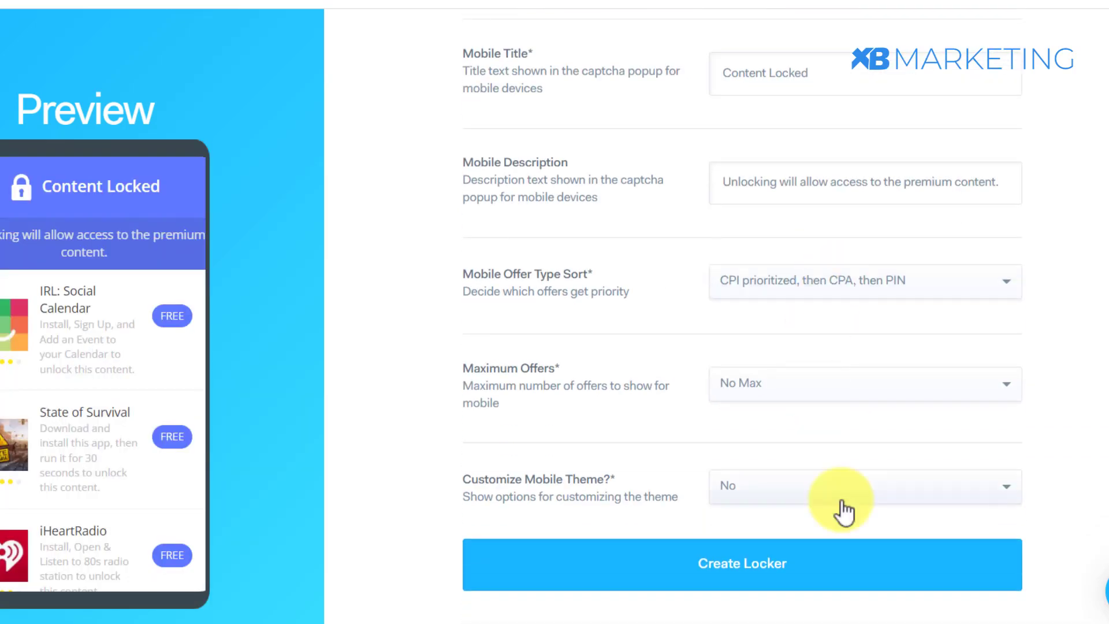
click(747, 569)
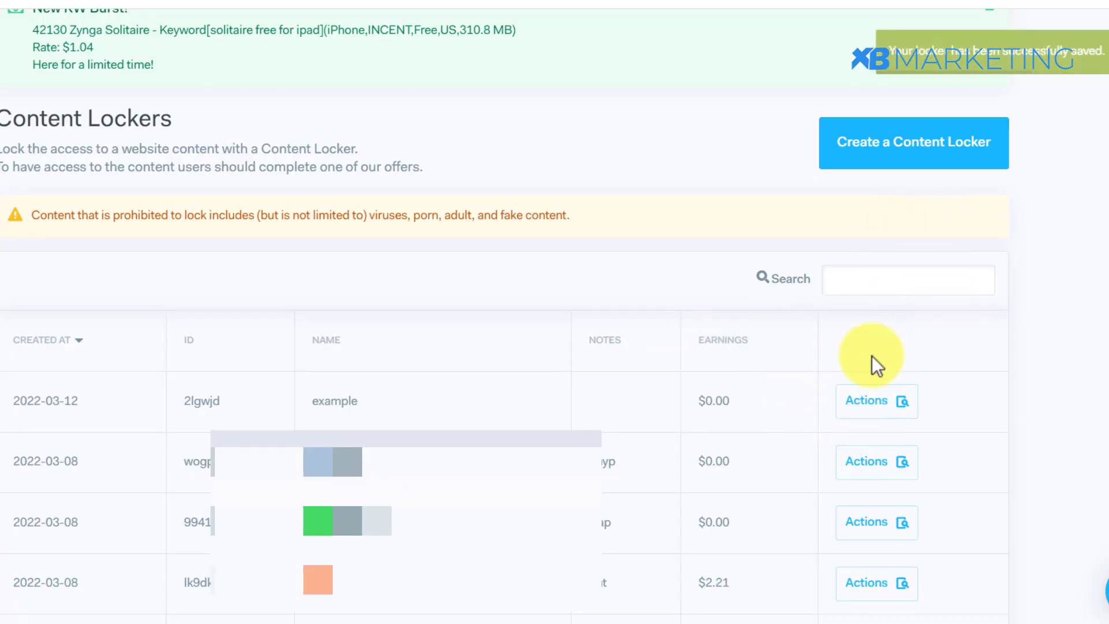
Open the details of the content locker named example and select its direct link URL.
click(871, 412)
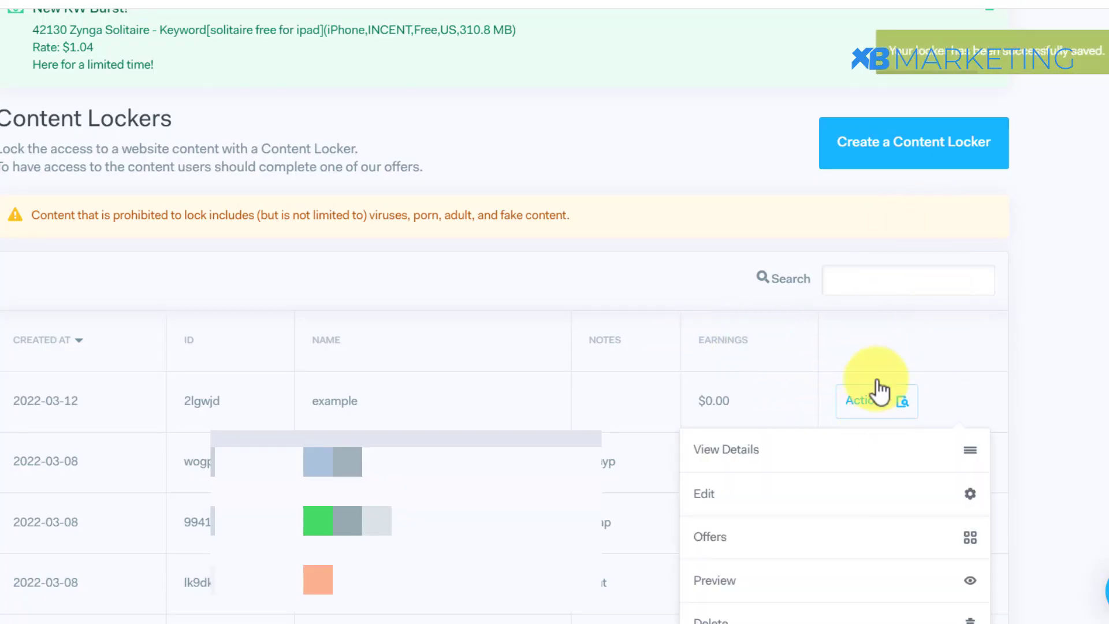
click(724, 462)
scroll(667, 265, down, 3)
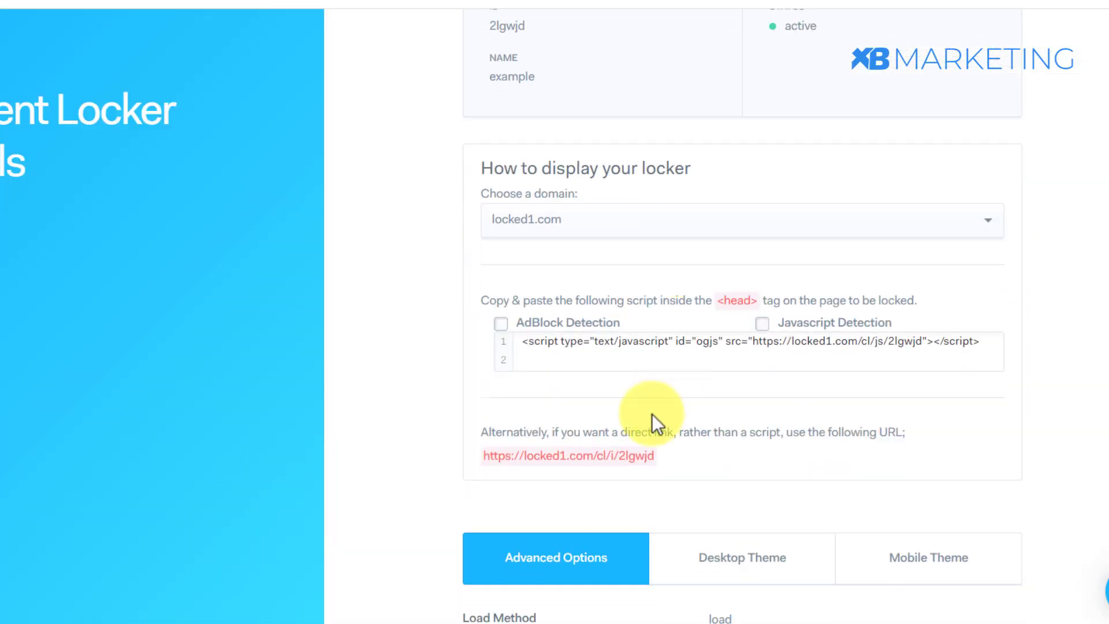
drag(658, 456, 481, 453)
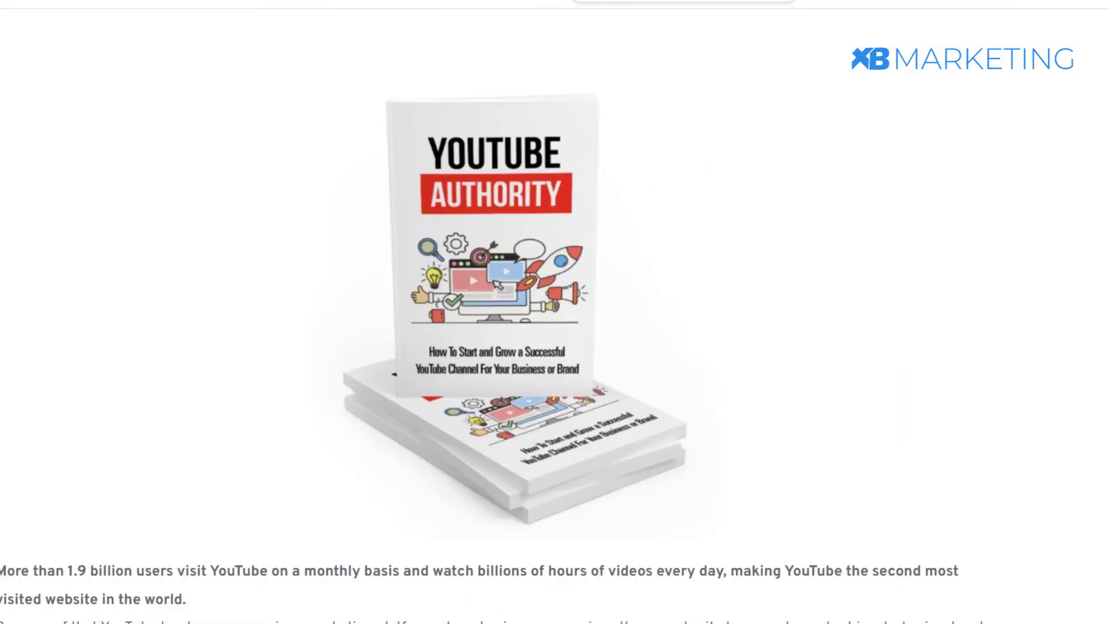
Examine the published YouTube Authority landing page at ytfree.brizy.site, from the book cover and headline to the download offer.
scroll(645, 95, down, 5)
scroll(636, 66, up, 4)
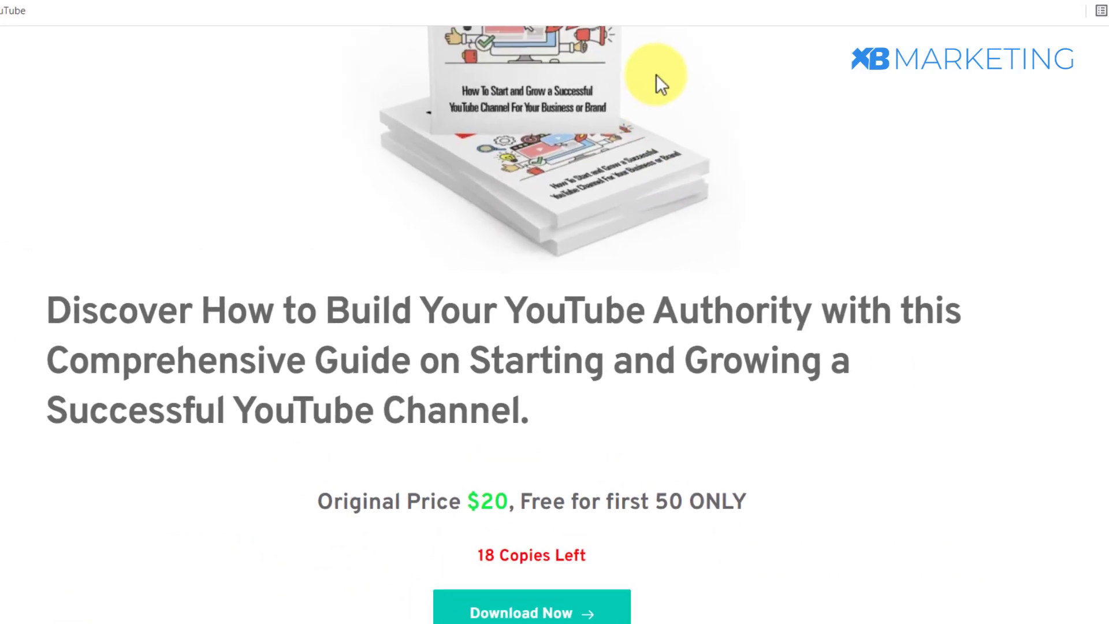
scroll(686, 90, down, 4)
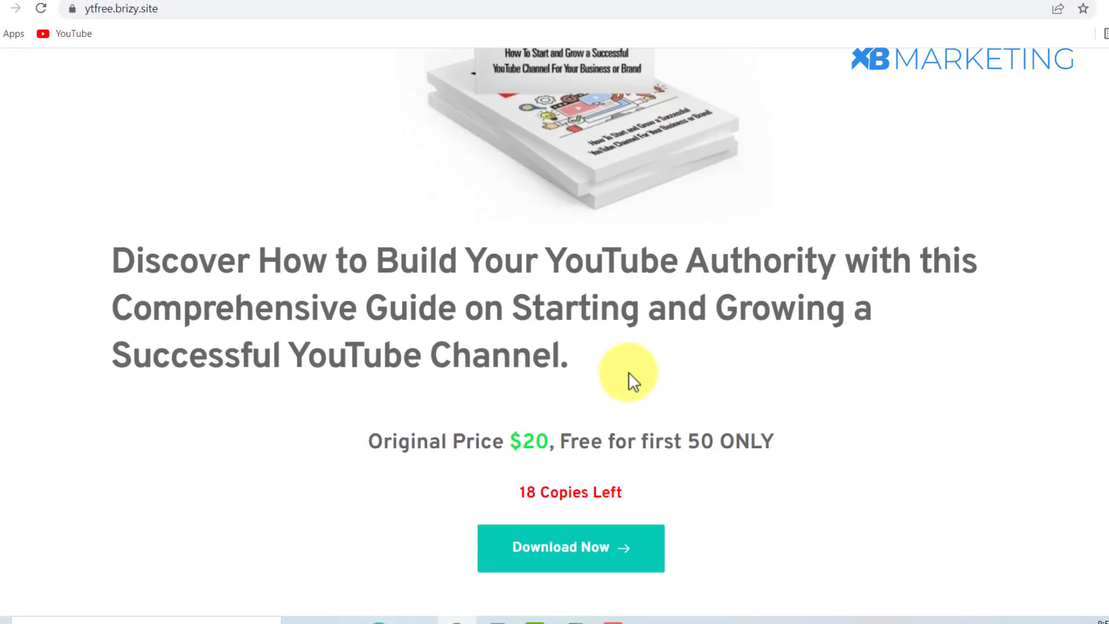
scroll(112, 85, up, 4)
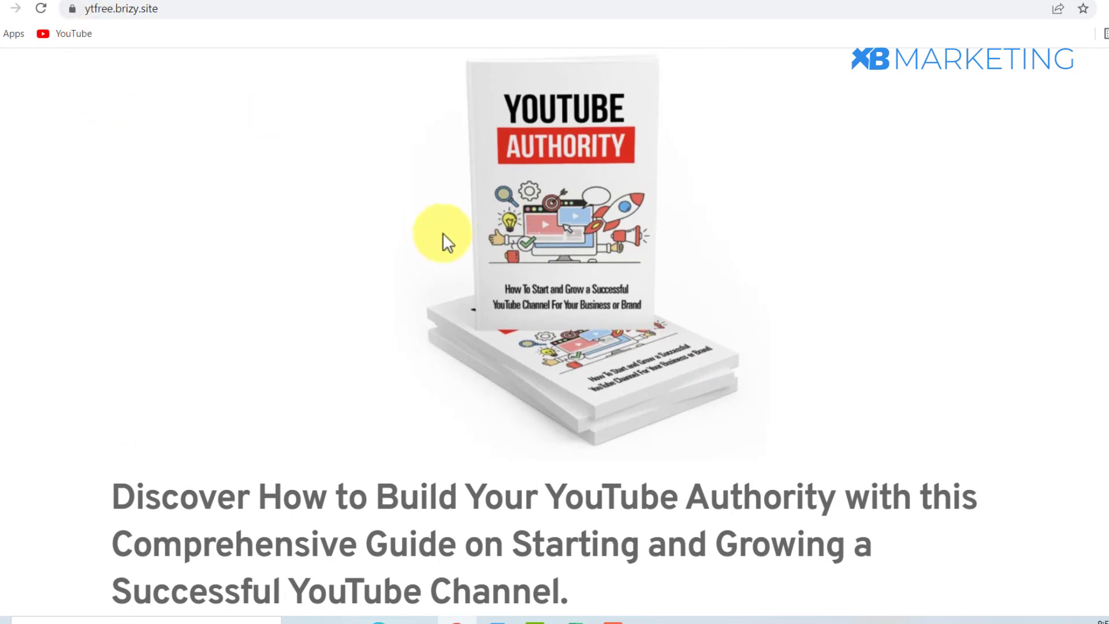
scroll(451, 231, down, 3)
scroll(346, 150, up, 3)
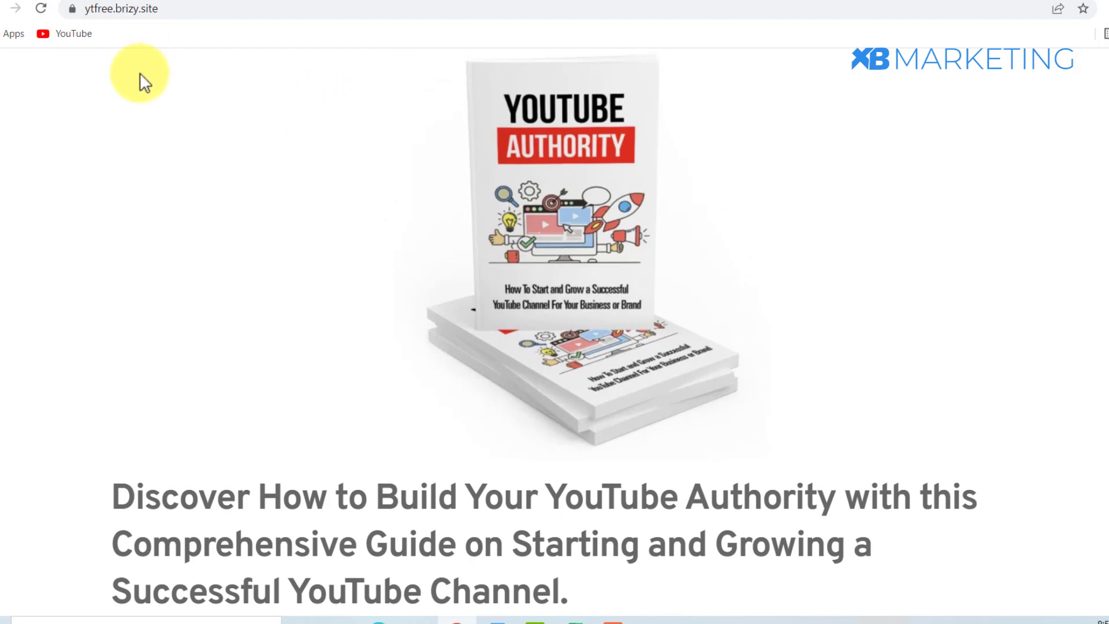
scroll(203, 82, down, 3)
scroll(203, 82, up, 3)
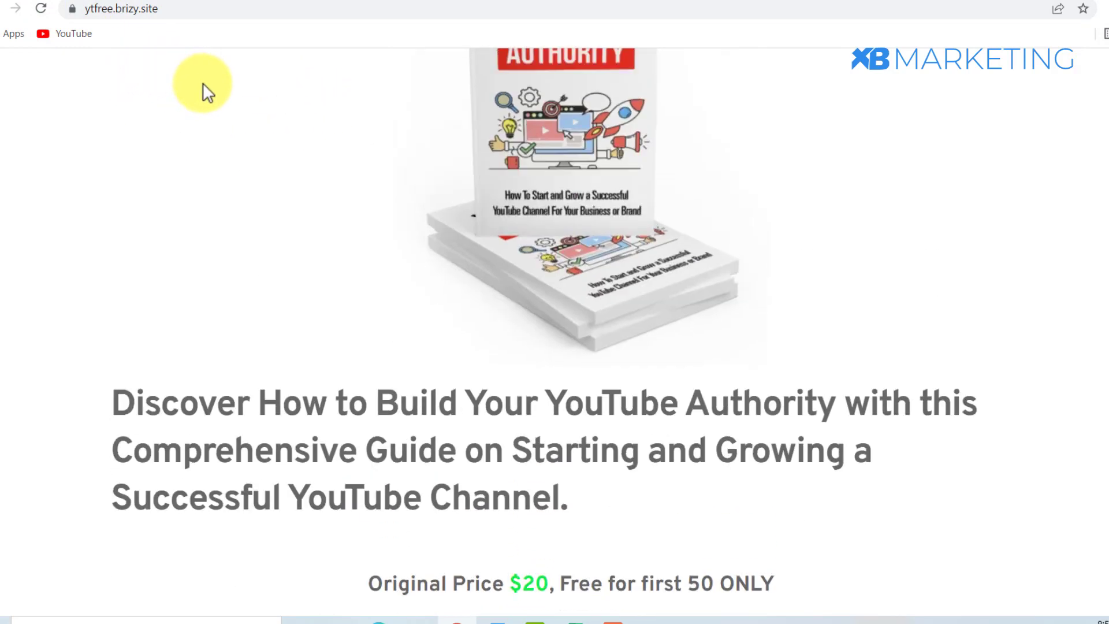
scroll(203, 82, down, 2)
scroll(203, 82, down, 2)
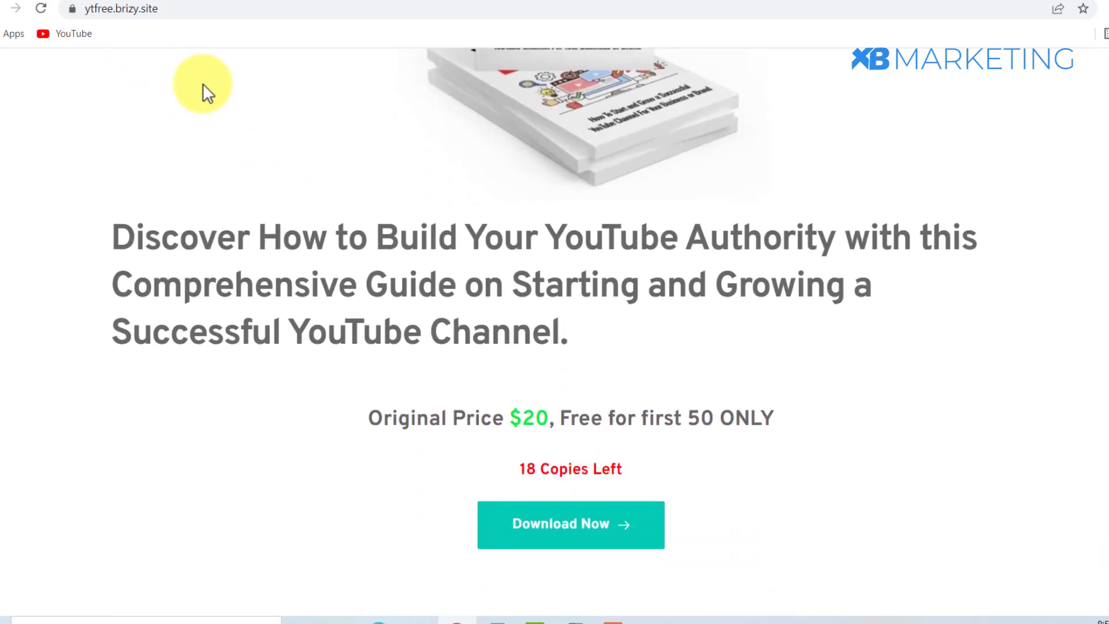
scroll(203, 80, up, 5)
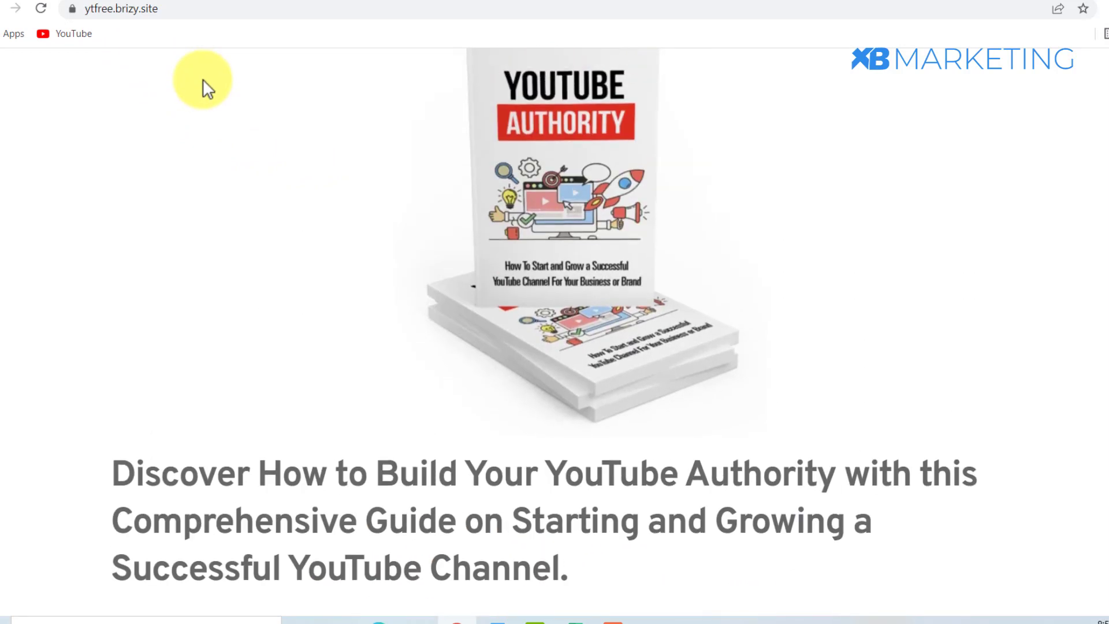
scroll(577, 141, down, 1)
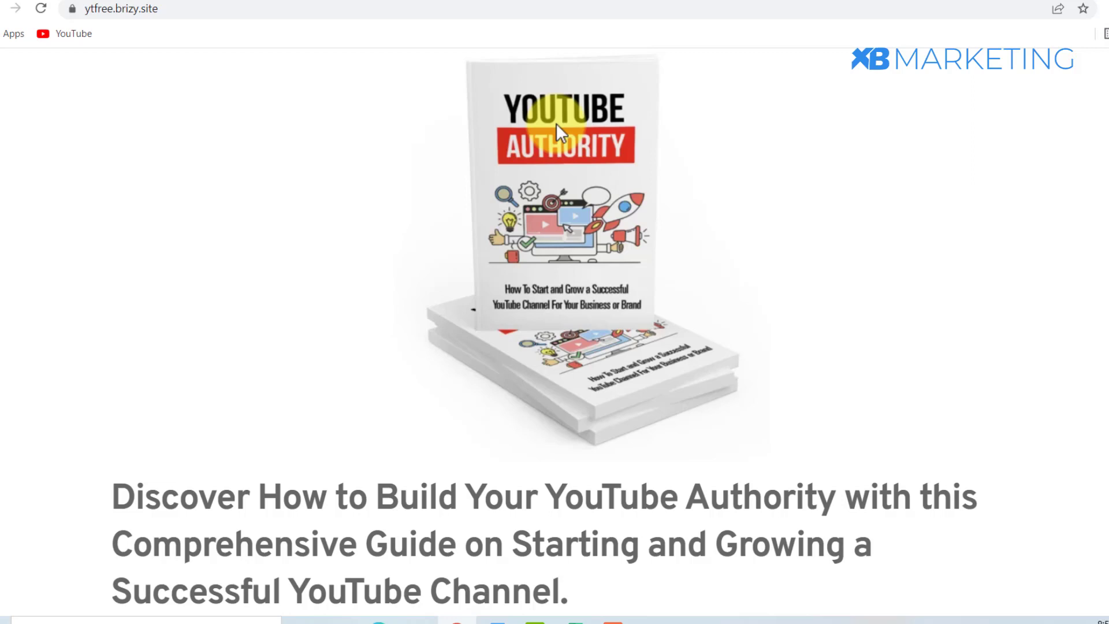
scroll(555, 121, down, 4)
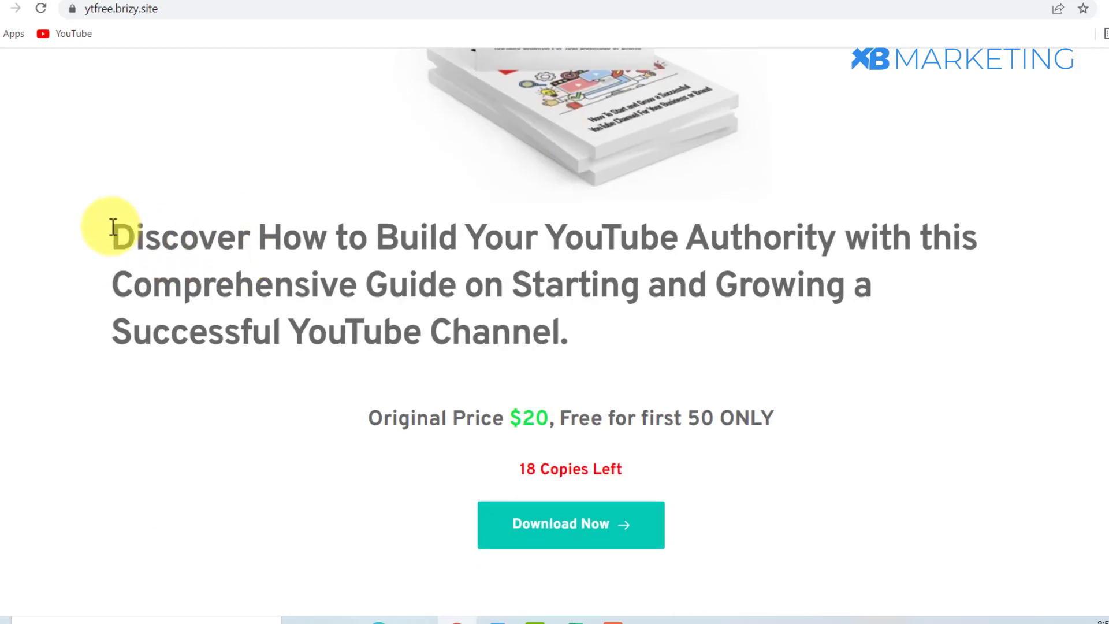
scroll(540, 99, up, 4)
scroll(537, 102, down, 1)
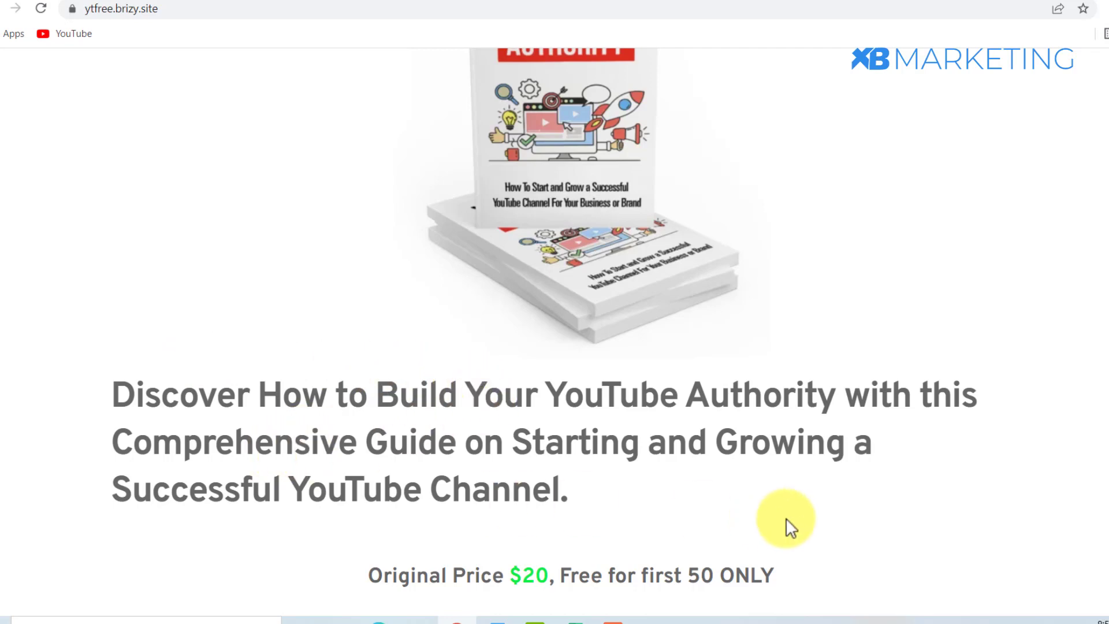
scroll(297, 491, down, 1)
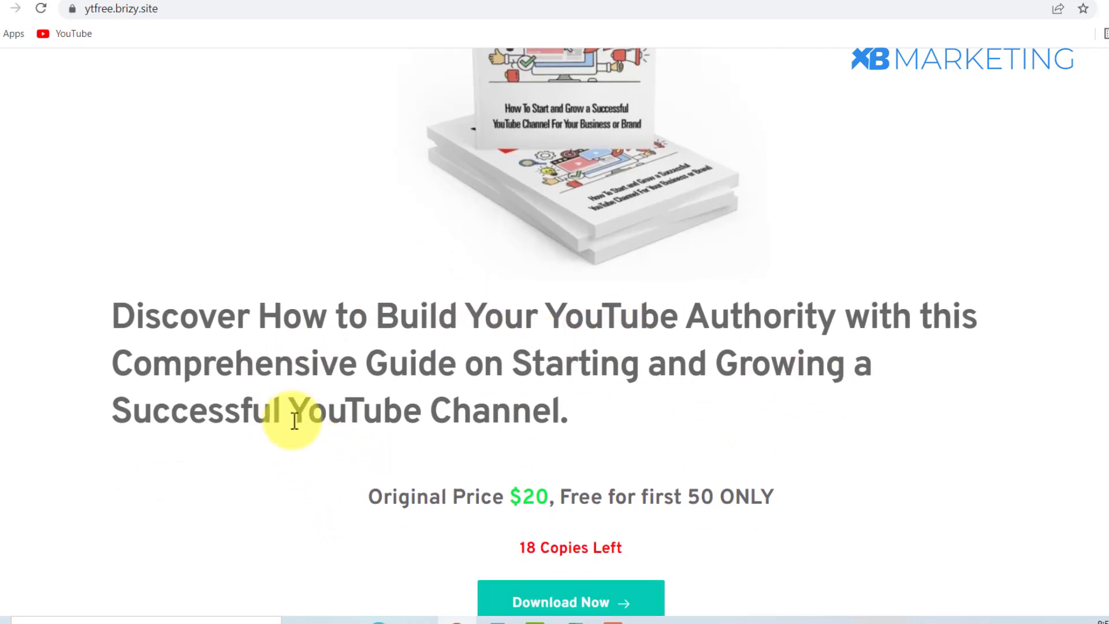
scroll(338, 417, down, 1)
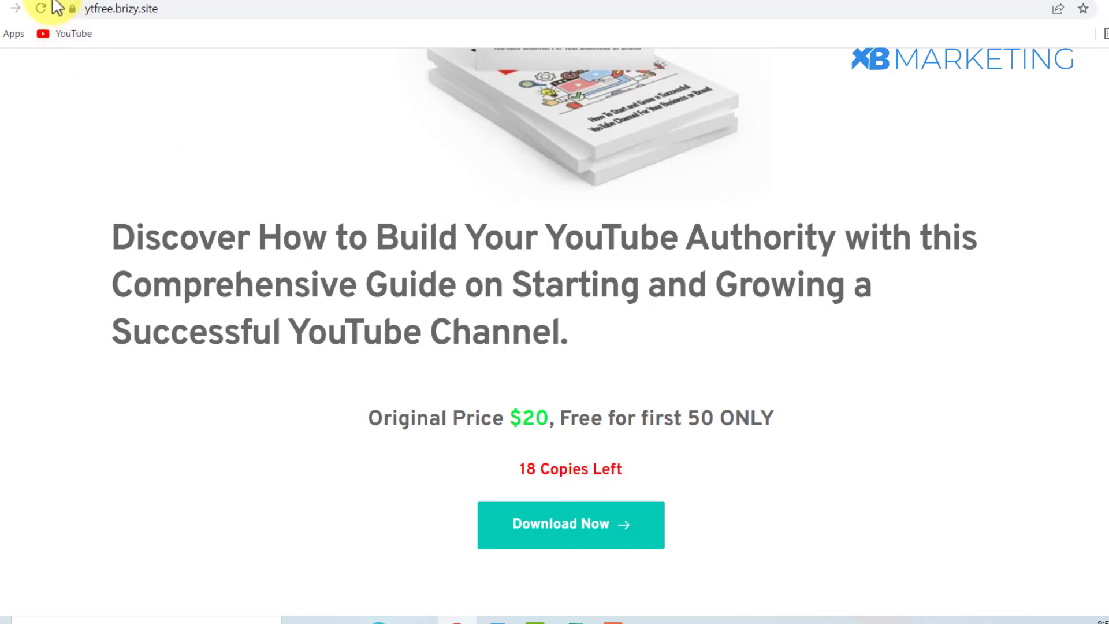
scroll(702, 487, up, 5)
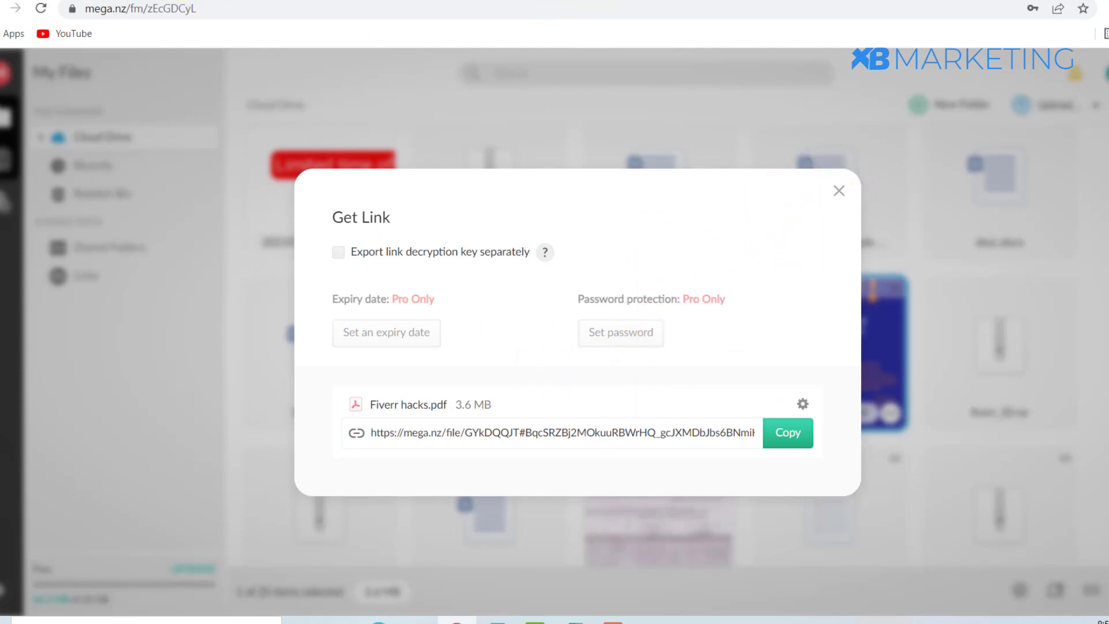
Go to the Brizy website, log in to the dashboard, and open Project #1 for editing.
click(521, 0)
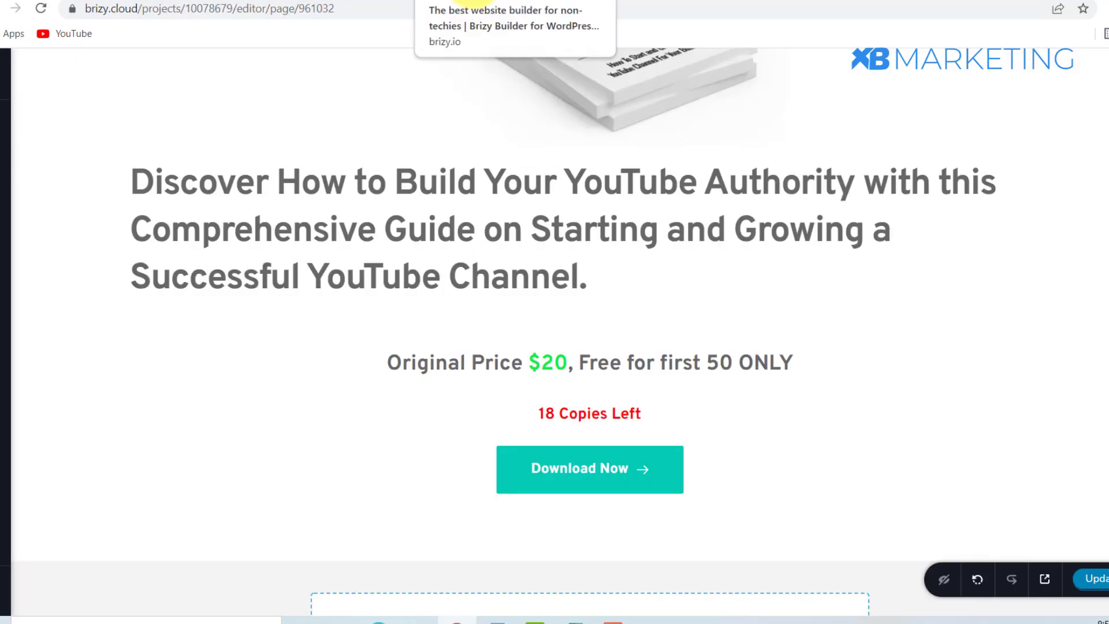
click(475, 1)
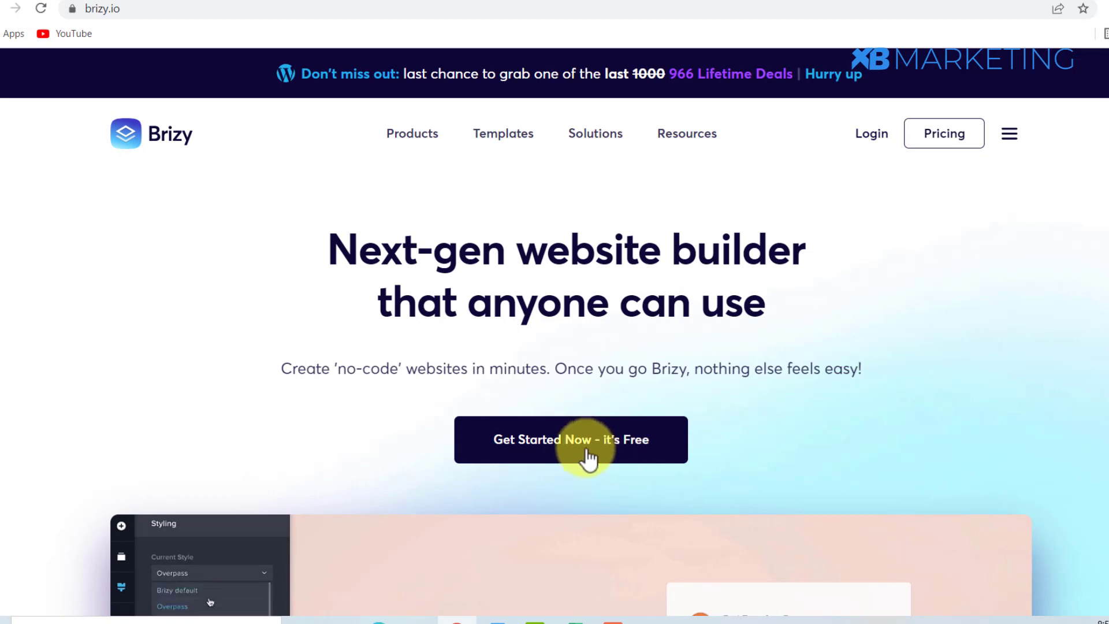
click(874, 139)
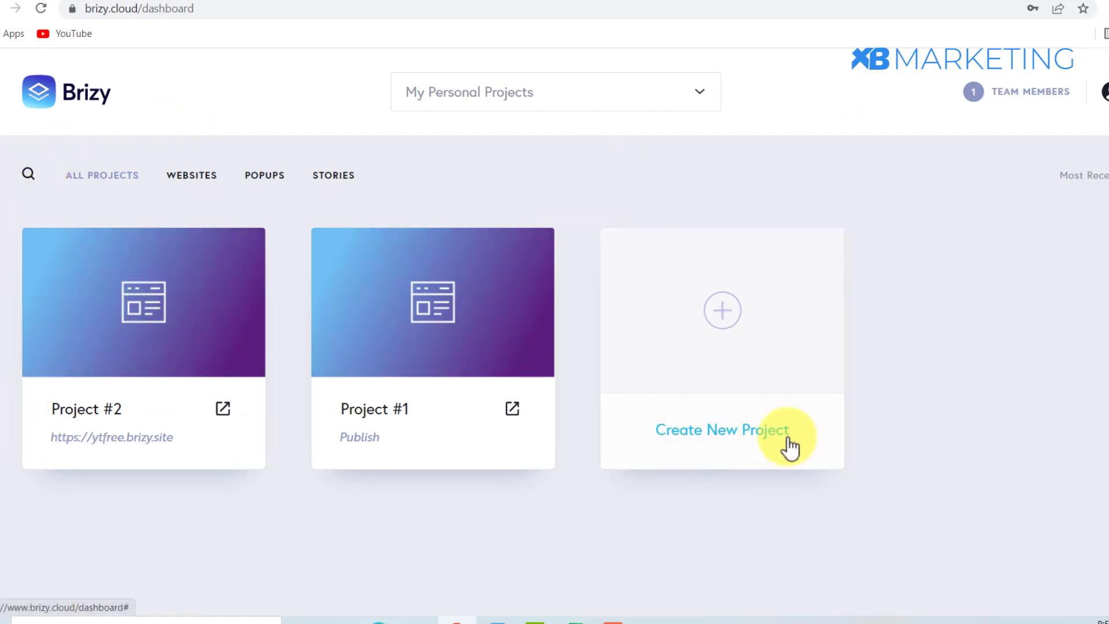
mouse_move(469, 304)
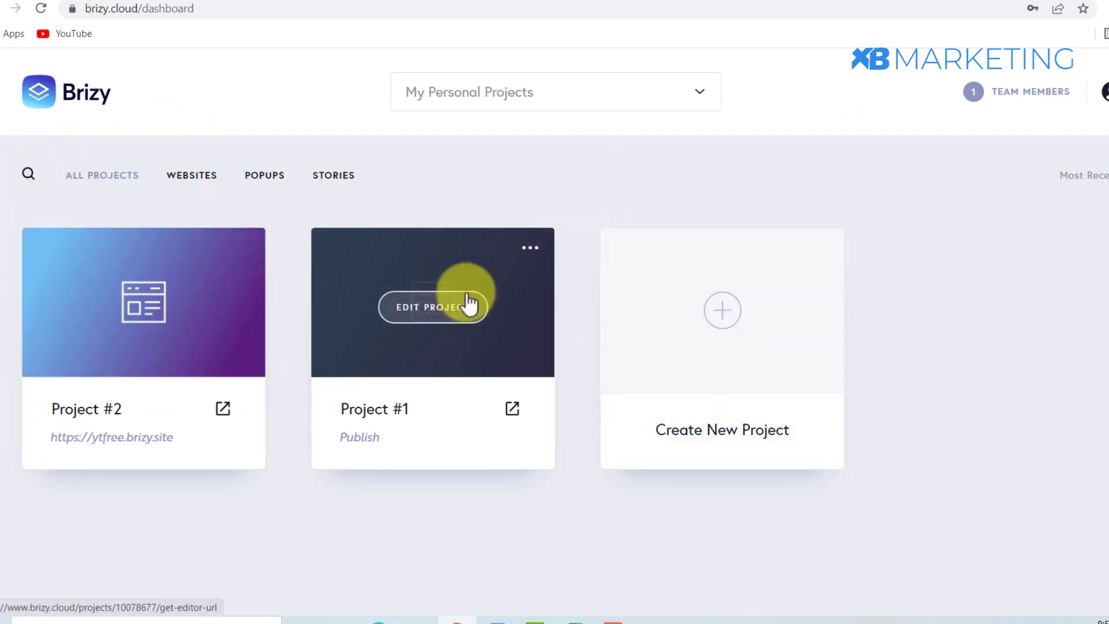
click(424, 318)
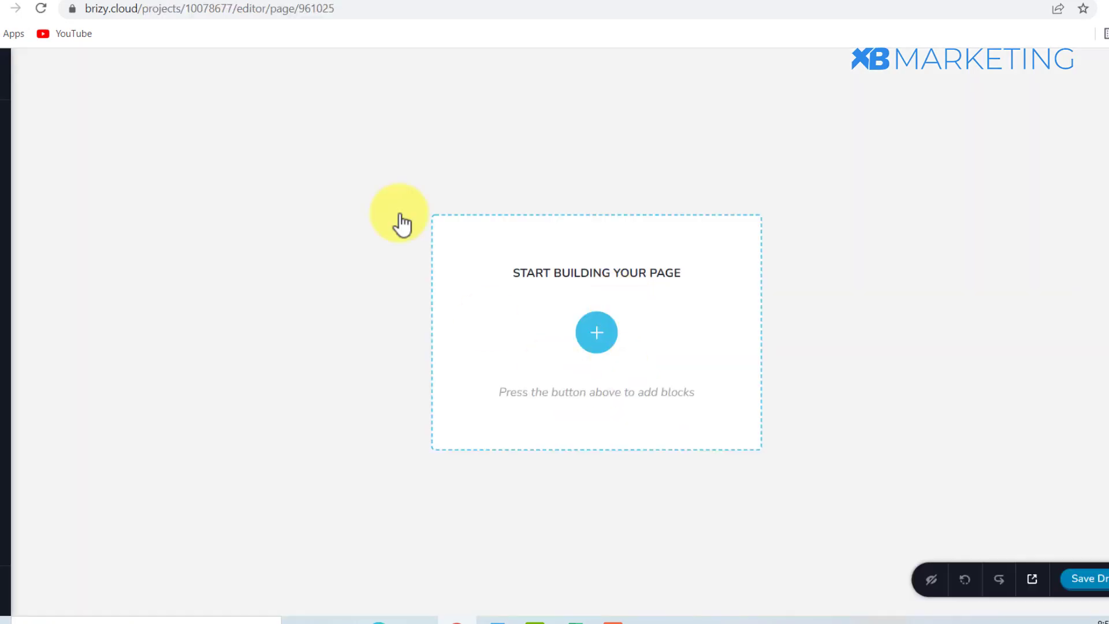
Start the page with an empty block using the Create your own option from the block library.
click(601, 335)
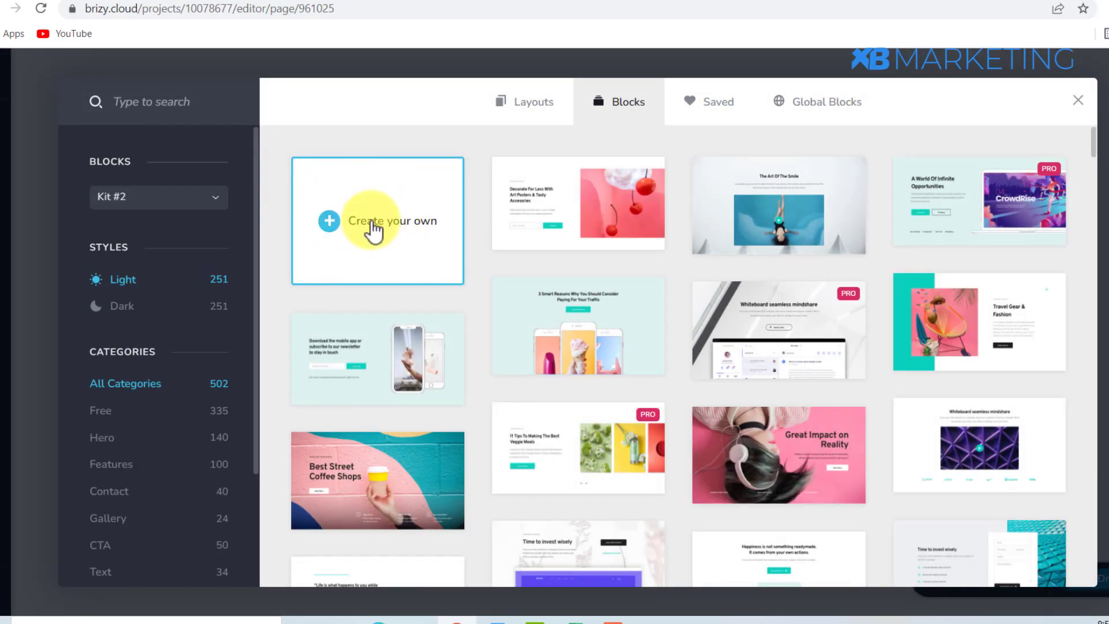
scroll(837, 237, down, 2)
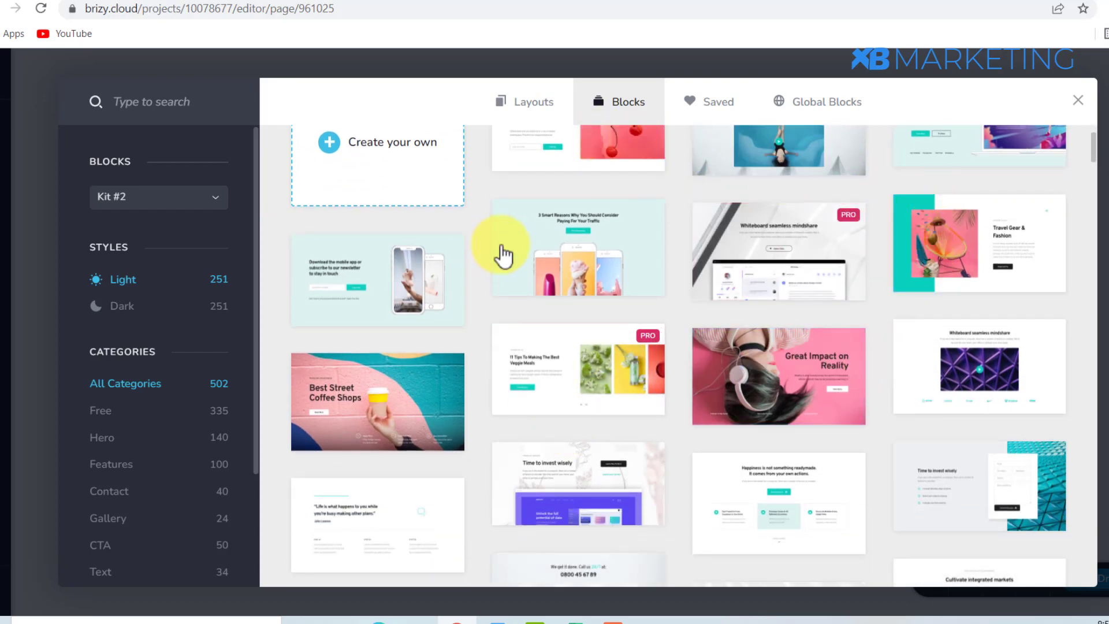
scroll(735, 258, down, 5)
scroll(775, 240, up, 6)
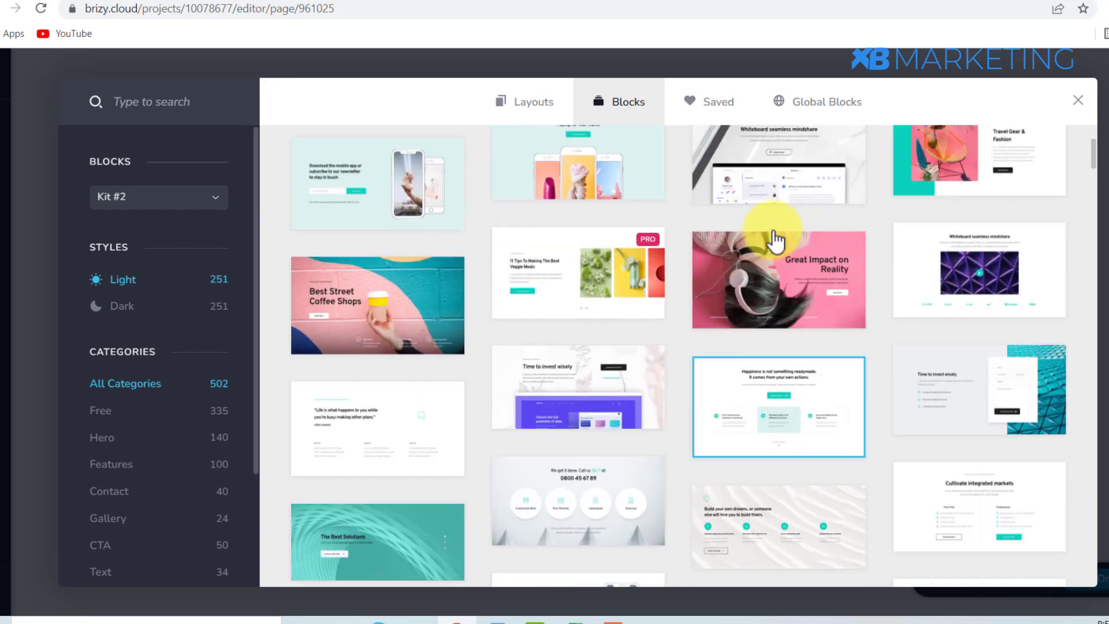
click(379, 239)
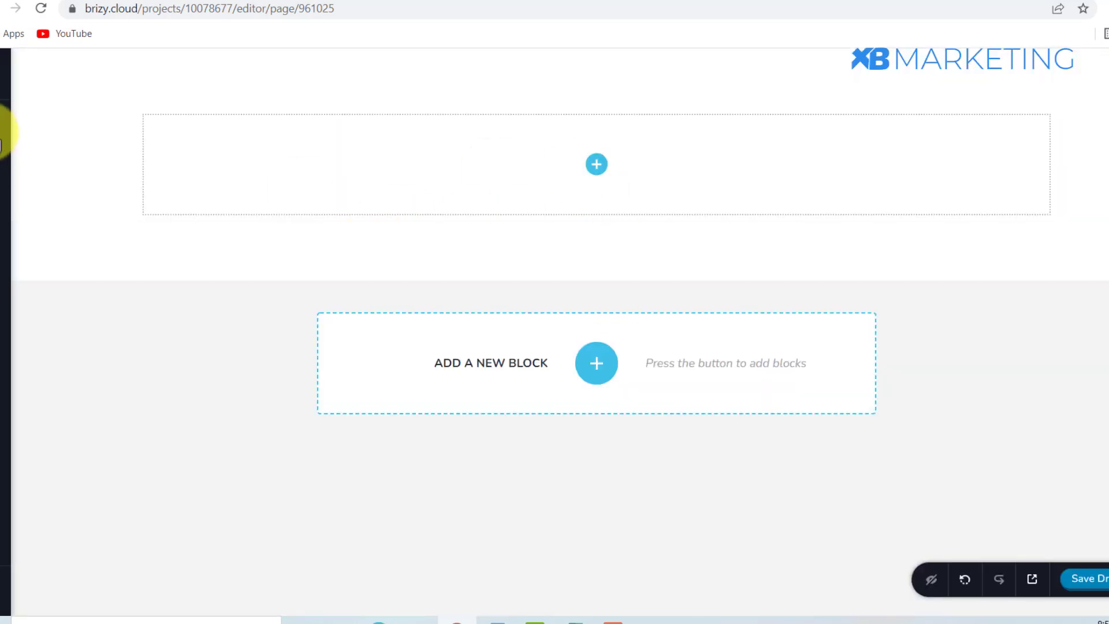
View the Youtube Authority cover and its image-saving options on the idplr.com product page, and return to the Project #1 editor.
click(243, 1)
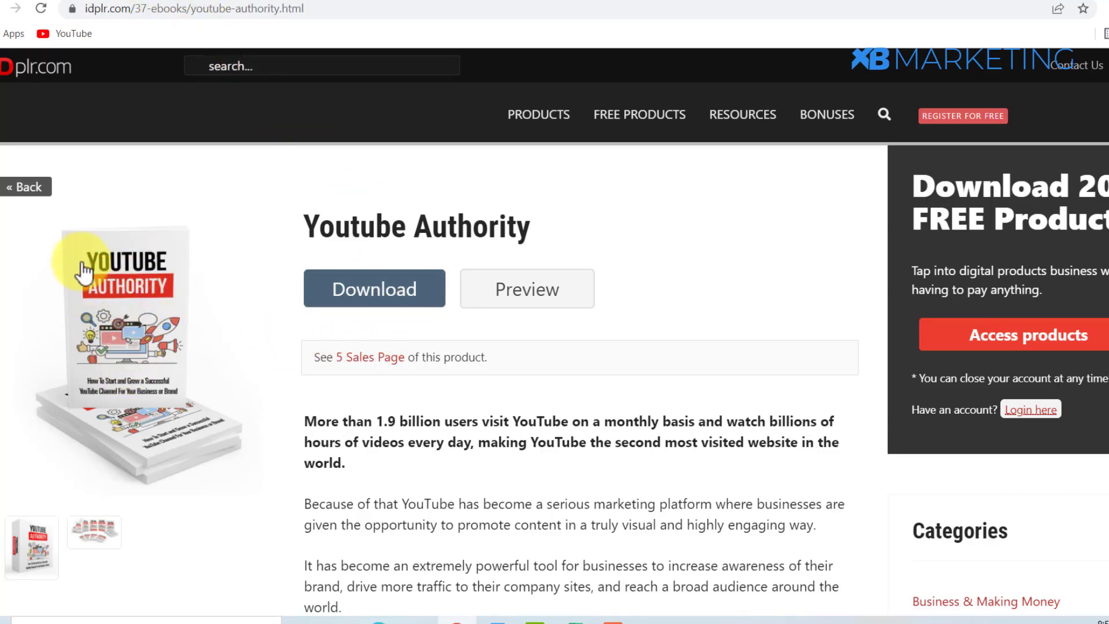
right_click(128, 276)
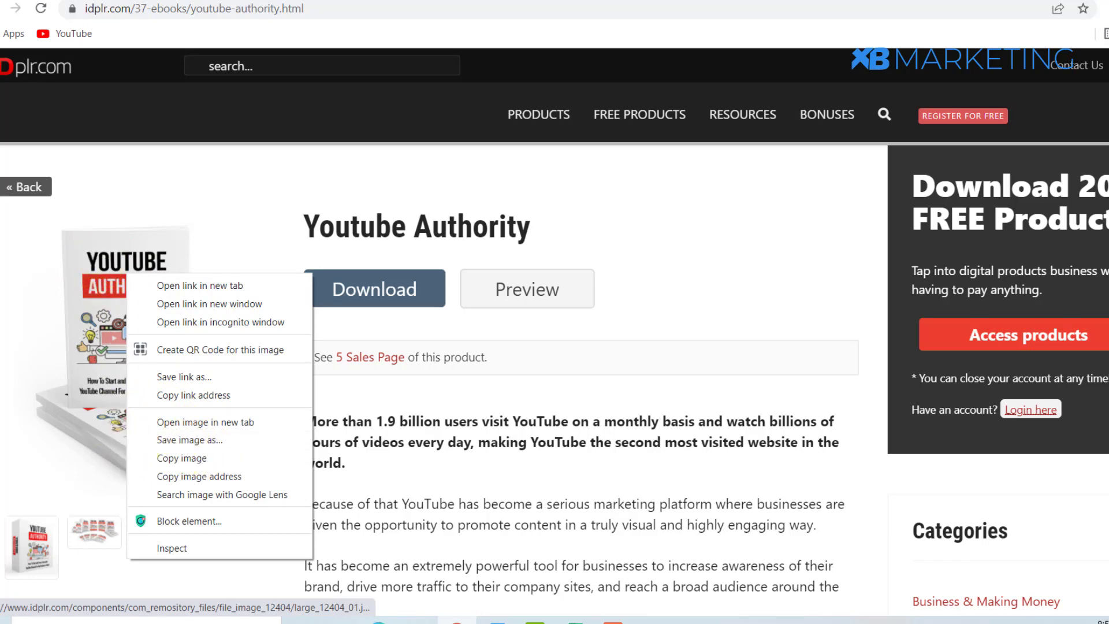
click(715, 1)
click(577, 1)
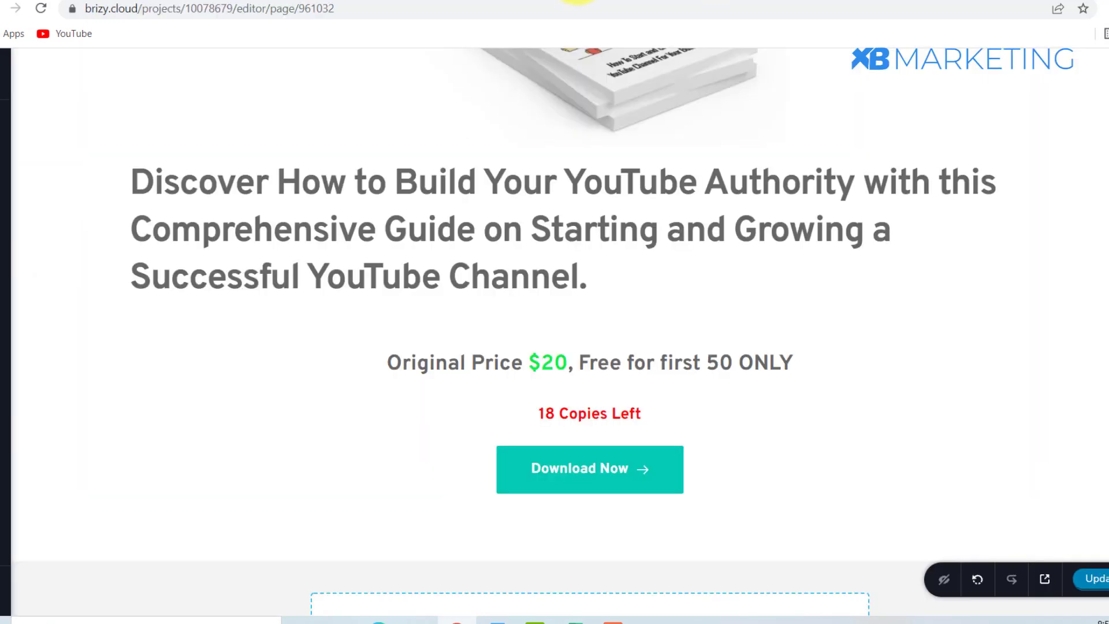
click(540, 1)
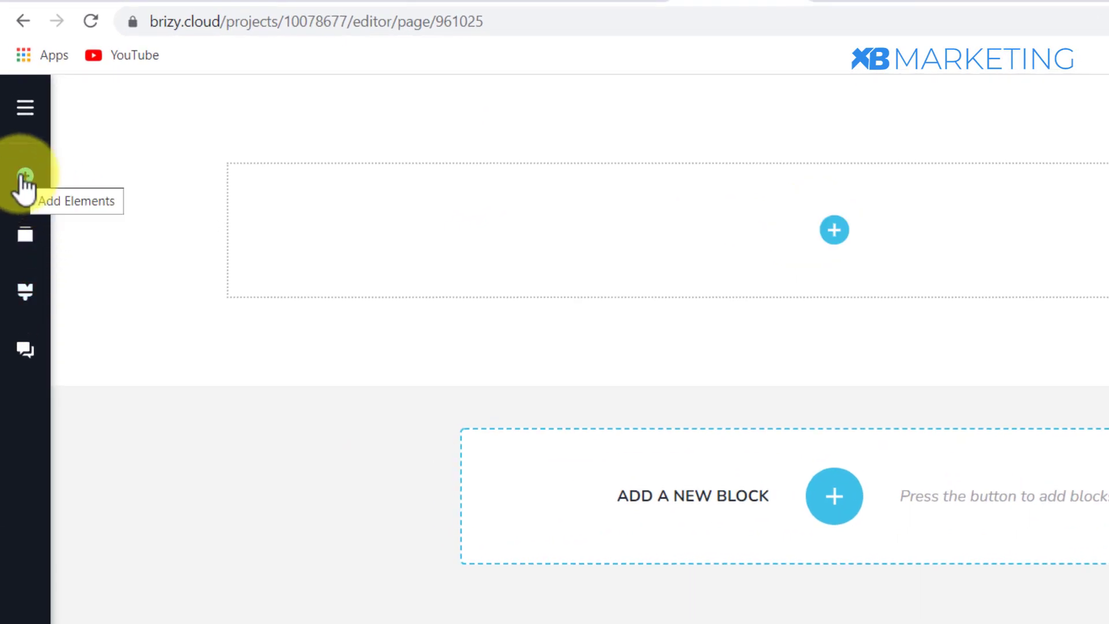
Add an Image element to the empty block.
click(25, 176)
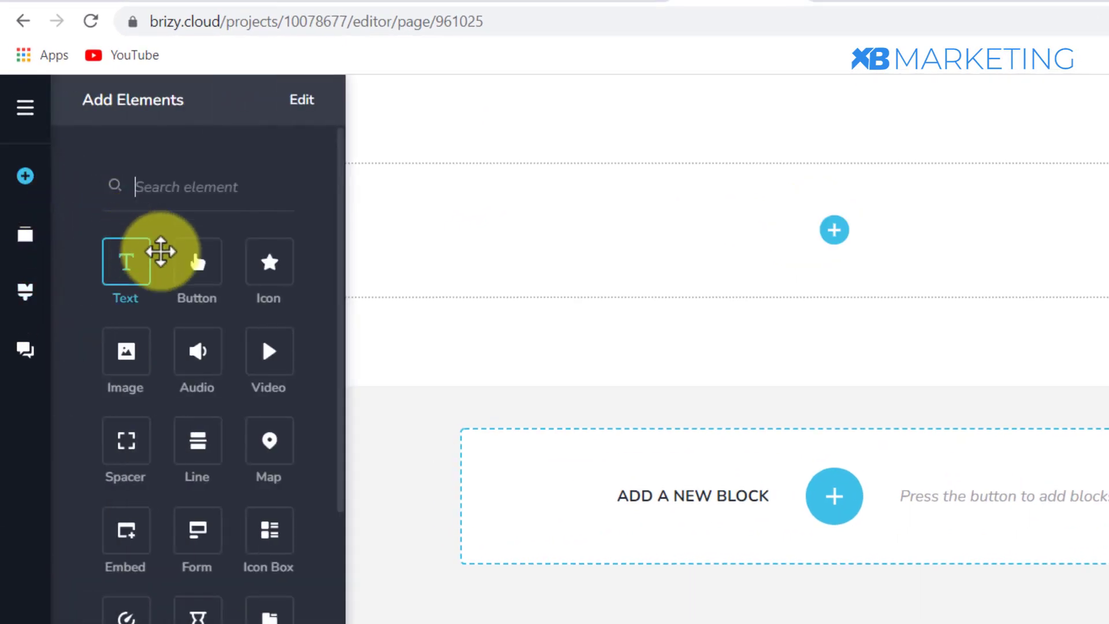
mouse_move(137, 358)
mouse_down()
mouse_move(161, 364)
mouse_move(712, 270)
mouse_move(850, 231)
mouse_move(835, 231)
mouse_up()
scroll(872, 286, down, 3)
click(872, 286)
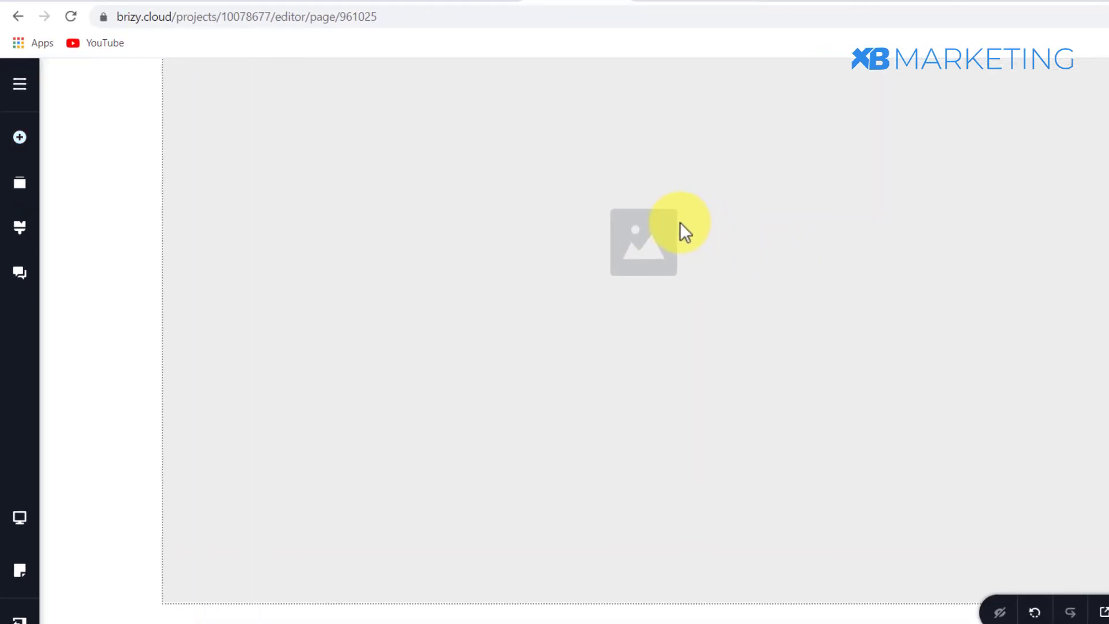
Upload the book cover large_12404_01.jpg from the Downloads folder into the image placeholder.
click(680, 222)
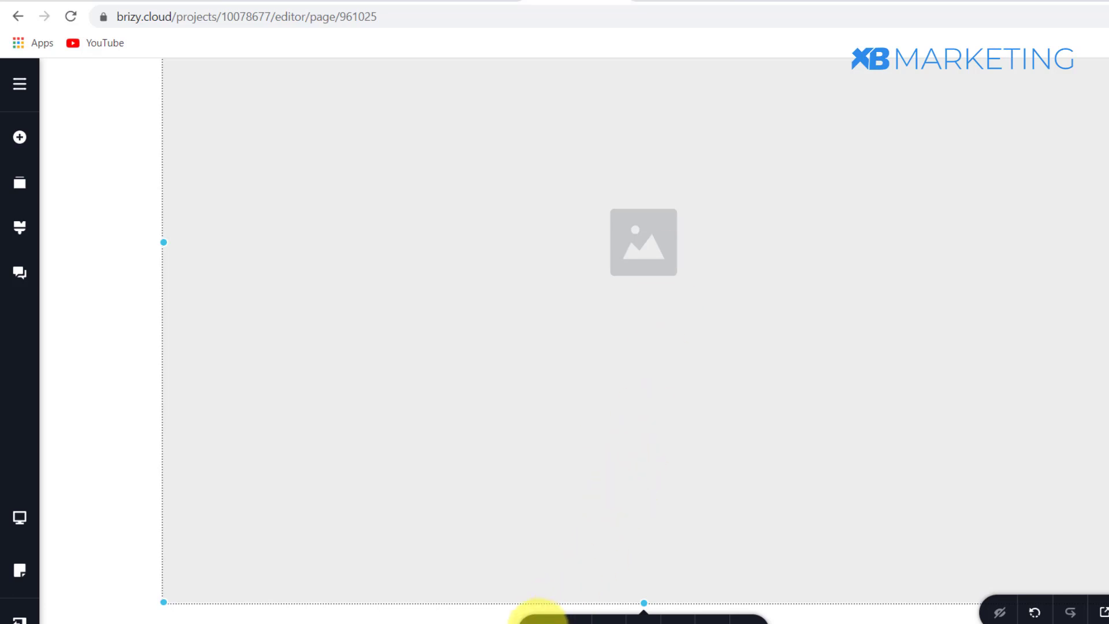
click(541, 618)
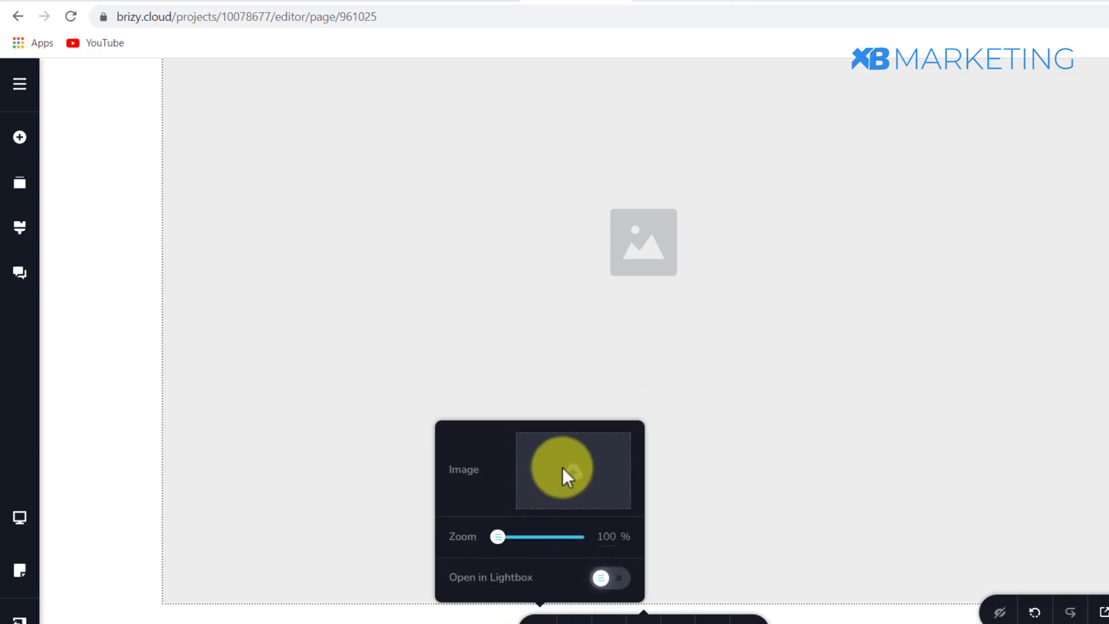
click(563, 467)
click(366, 303)
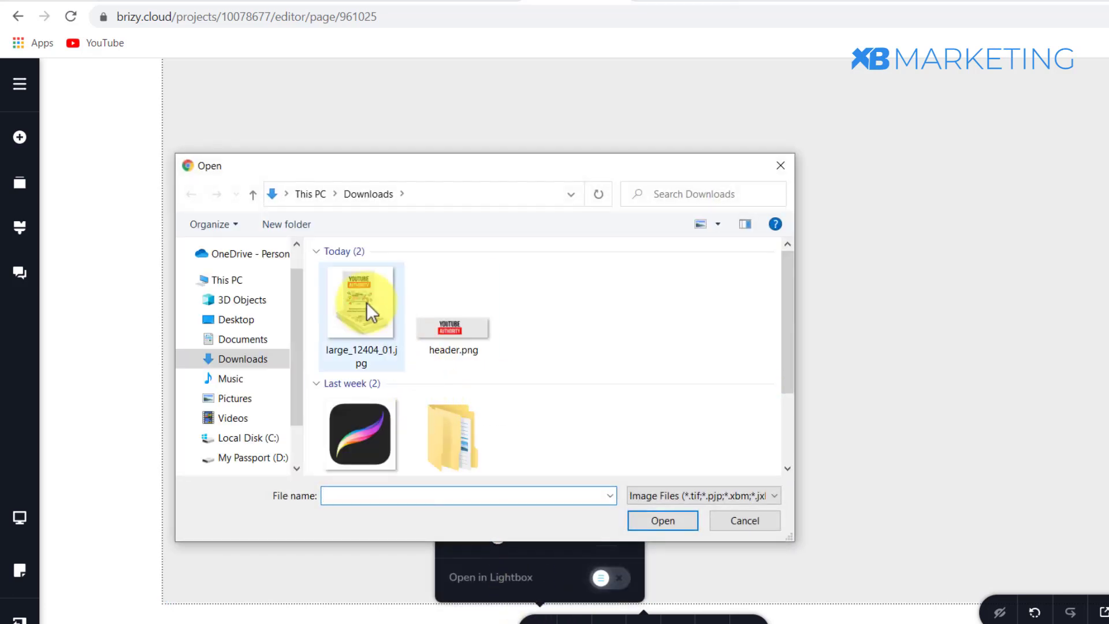
click(662, 520)
scroll(1097, 404, down, 2)
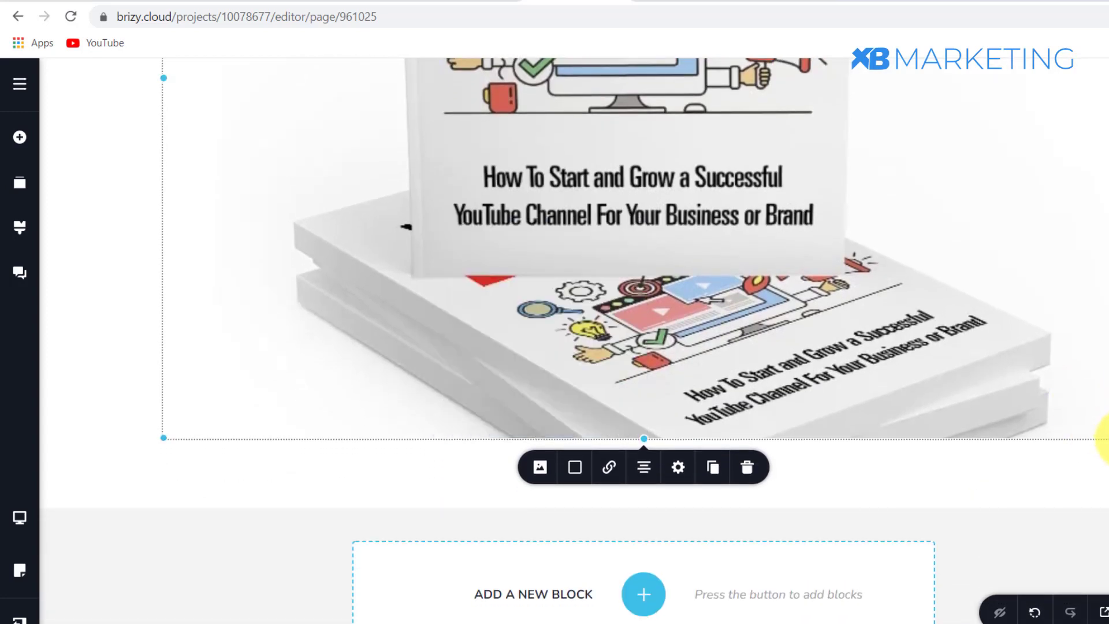
Shrink the book cover image to about a third of the block's width and extend its height to show the whole book stack.
scroll(866, 186, up, 4)
drag(1105, 439, 796, 262)
drag(650, 356, 650, 503)
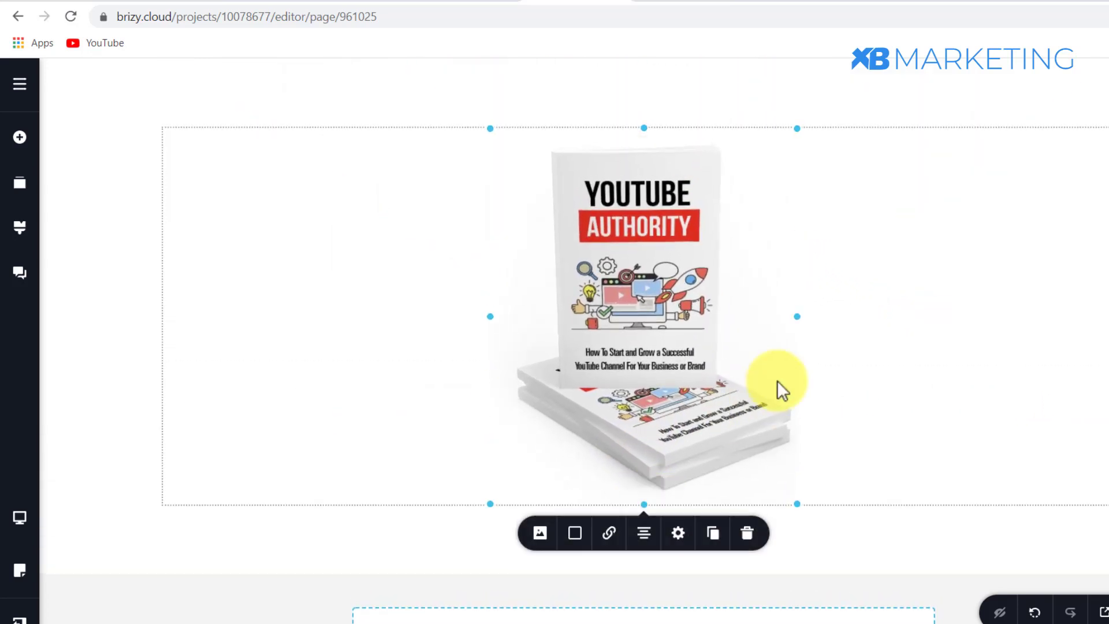
Add a Text element directly below the book cover image.
scroll(639, 446, down, 2)
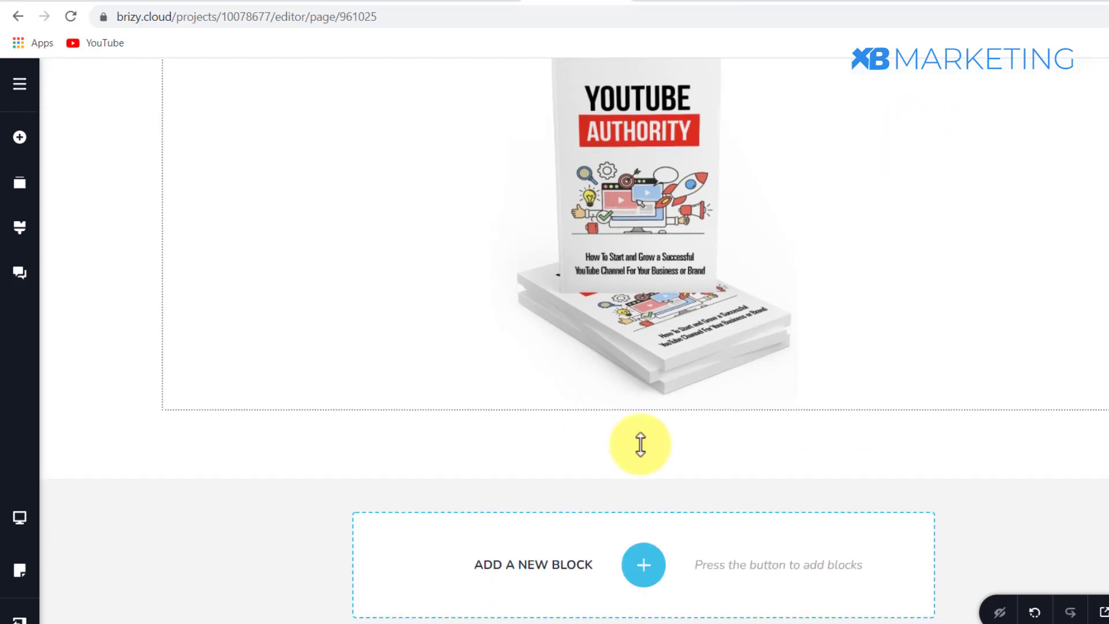
click(20, 139)
drag(99, 198, 631, 416)
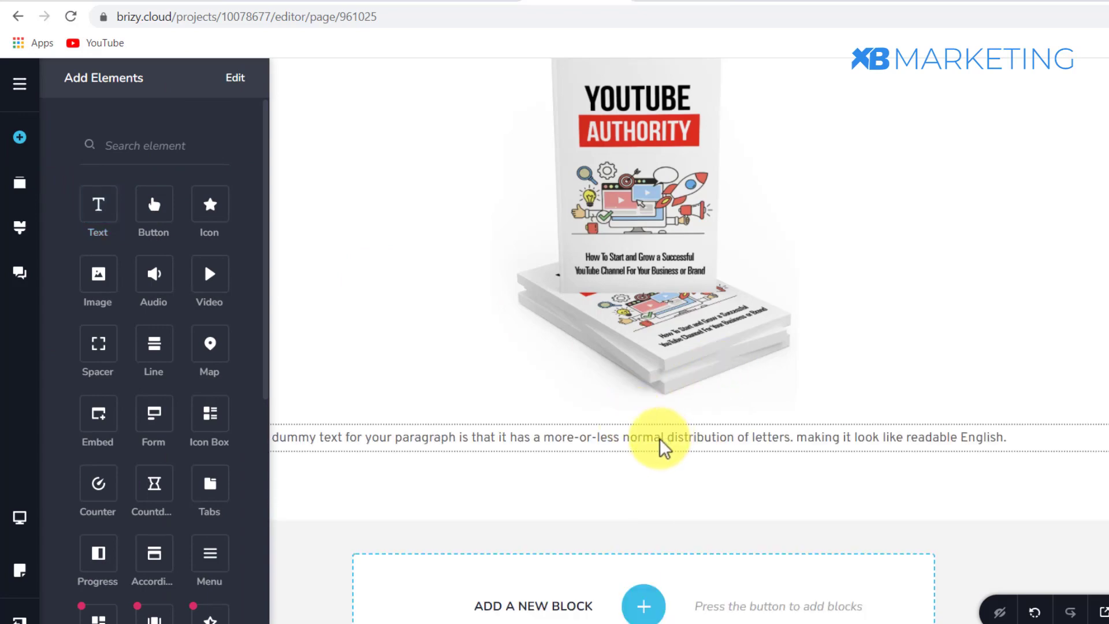
Copy the "Discover How to Build Your YouTube Authority..." headline, without its quotation marks, from the plrpublish.net sales page and return to the Brizy editor.
click(376, 1)
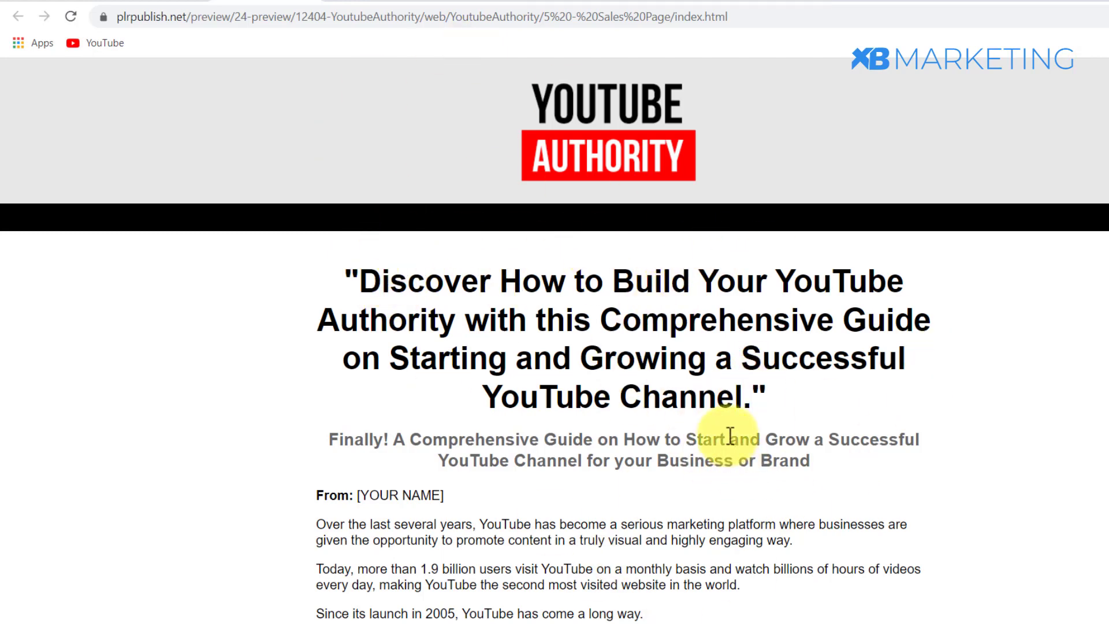
drag(745, 404, 365, 292)
key(ctrl+c)
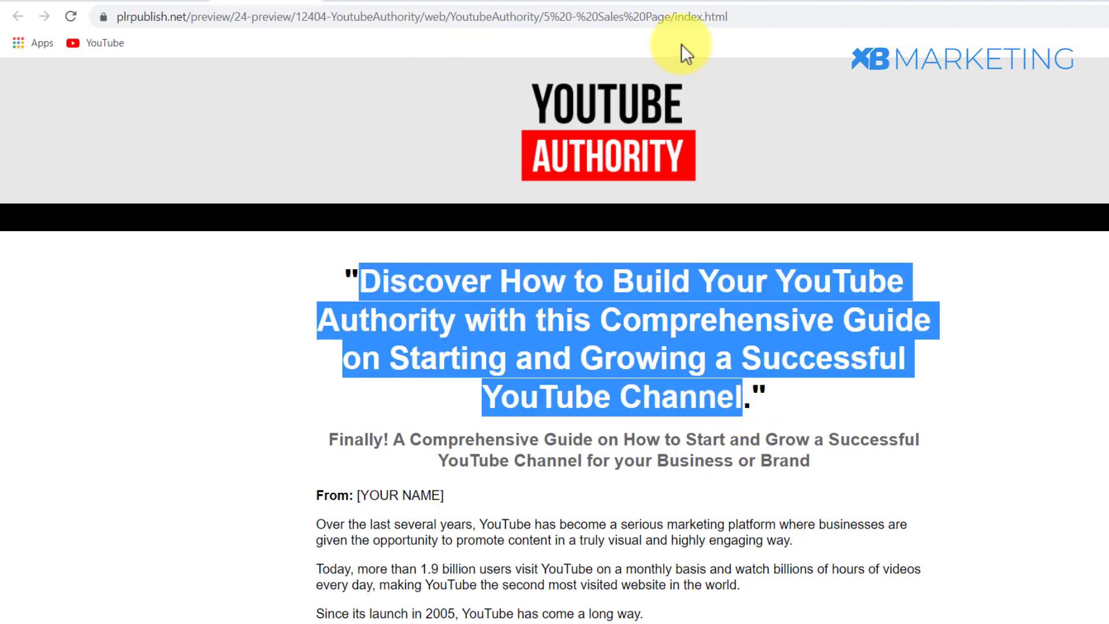
click(658, 1)
click(577, 1)
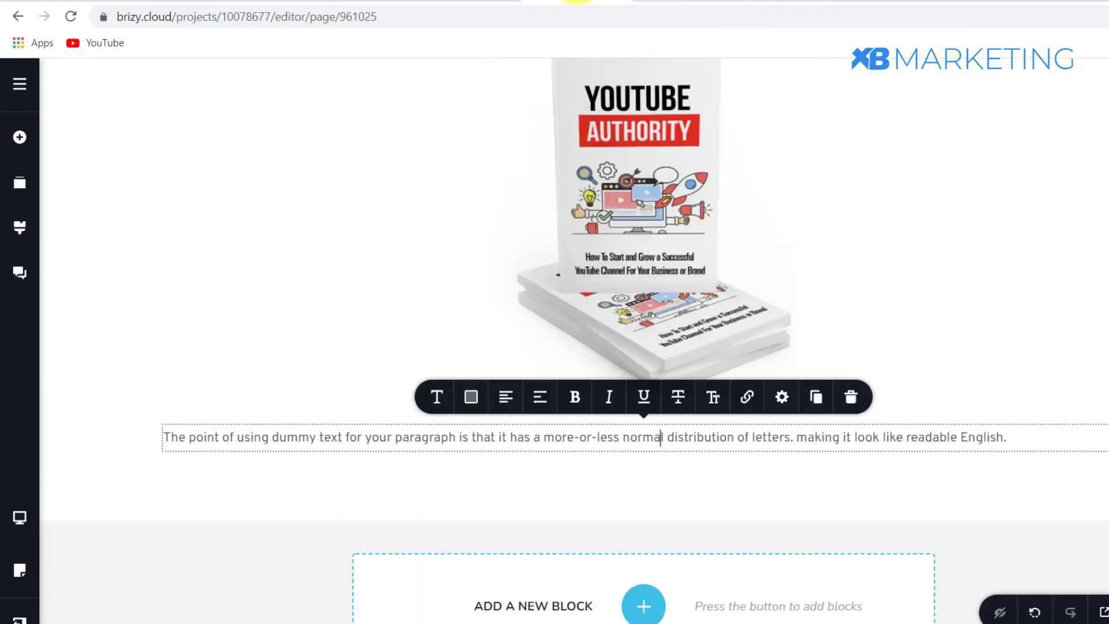
Replace the placeholder text below the cover with the copied headline and remove the empty line after it.
key(ctrl+a)
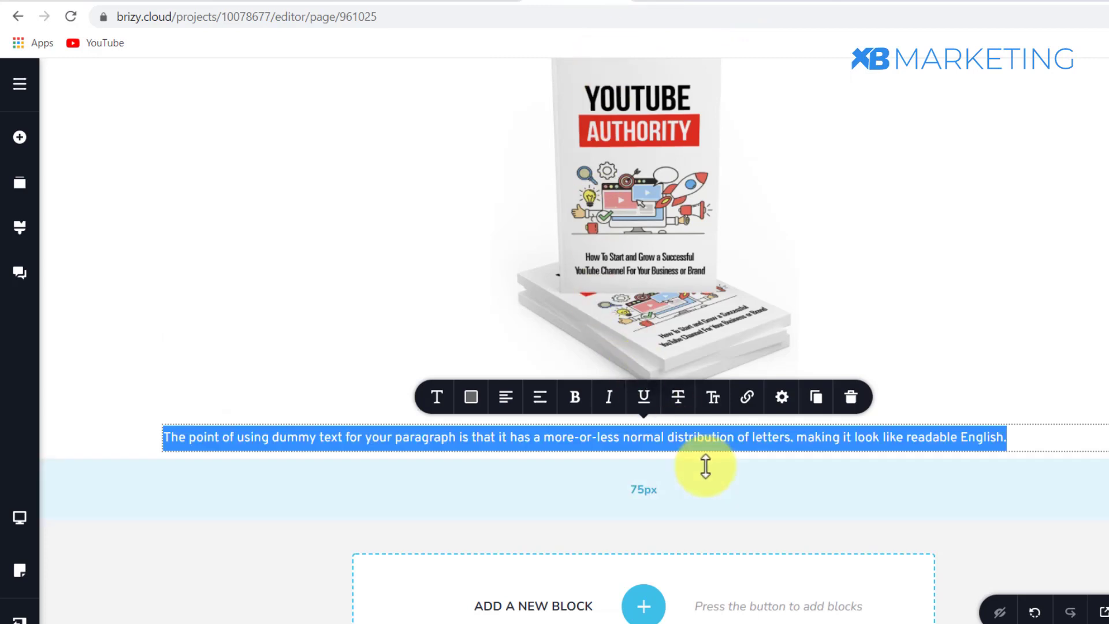
key(ctrl+v)
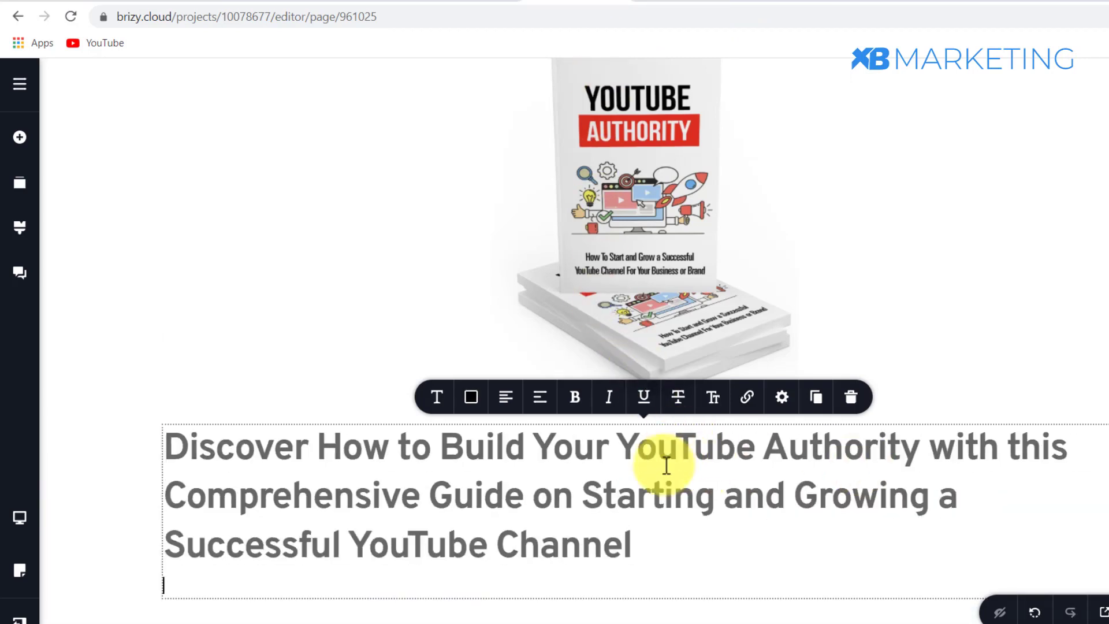
key(BackSpace)
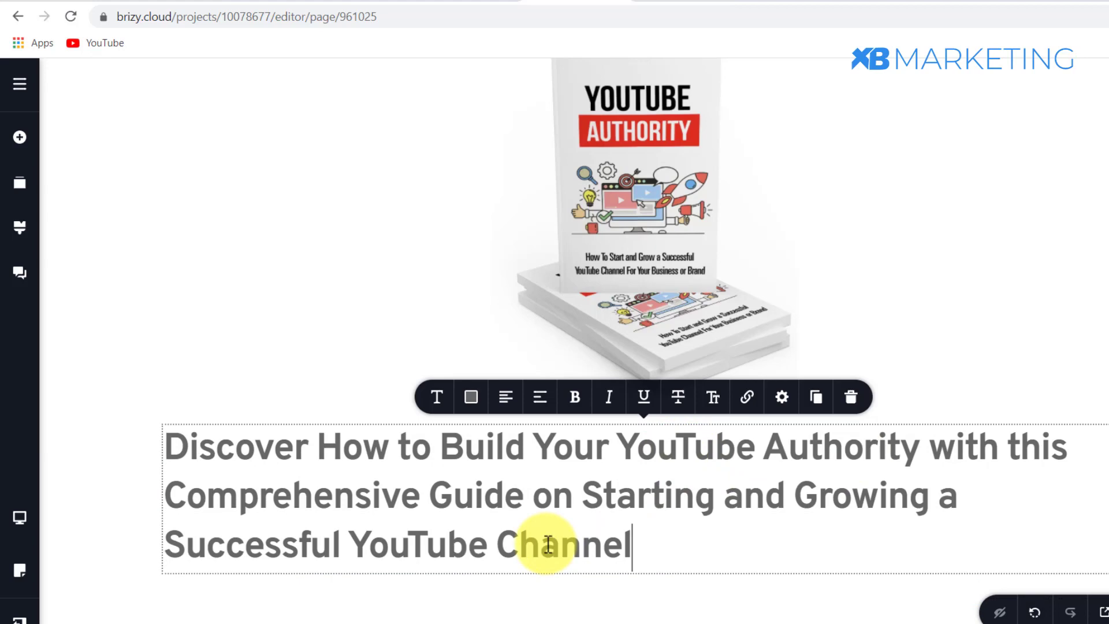
Add a Text element below the headline reading "Original Price $20, Free for first 50 ONLY", in bold with $20 in green.
scroll(508, 468, down, 3)
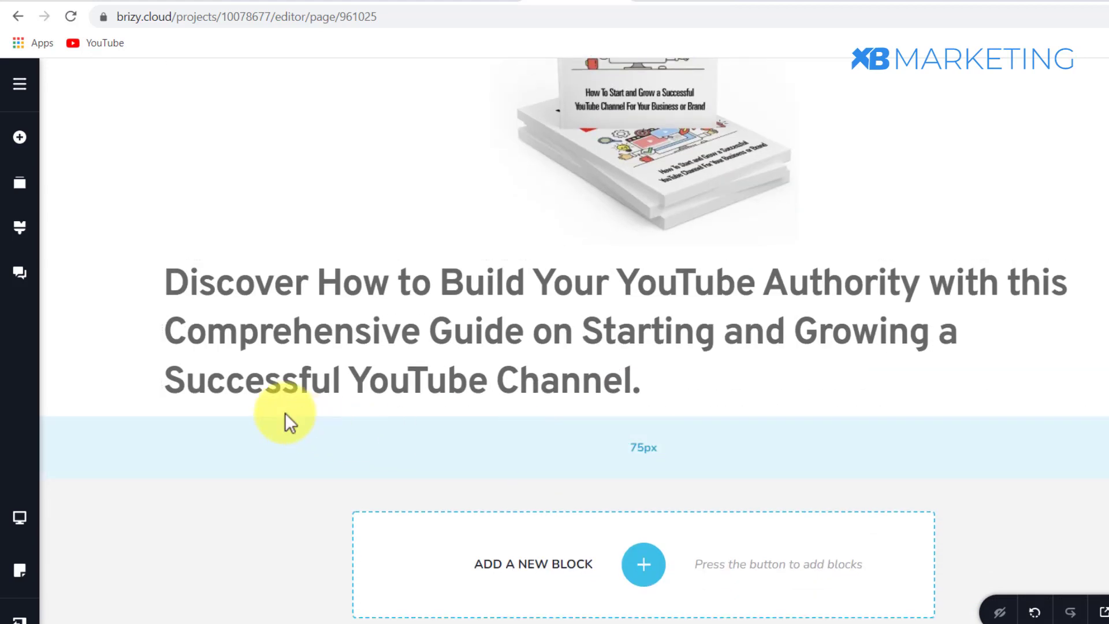
click(19, 137)
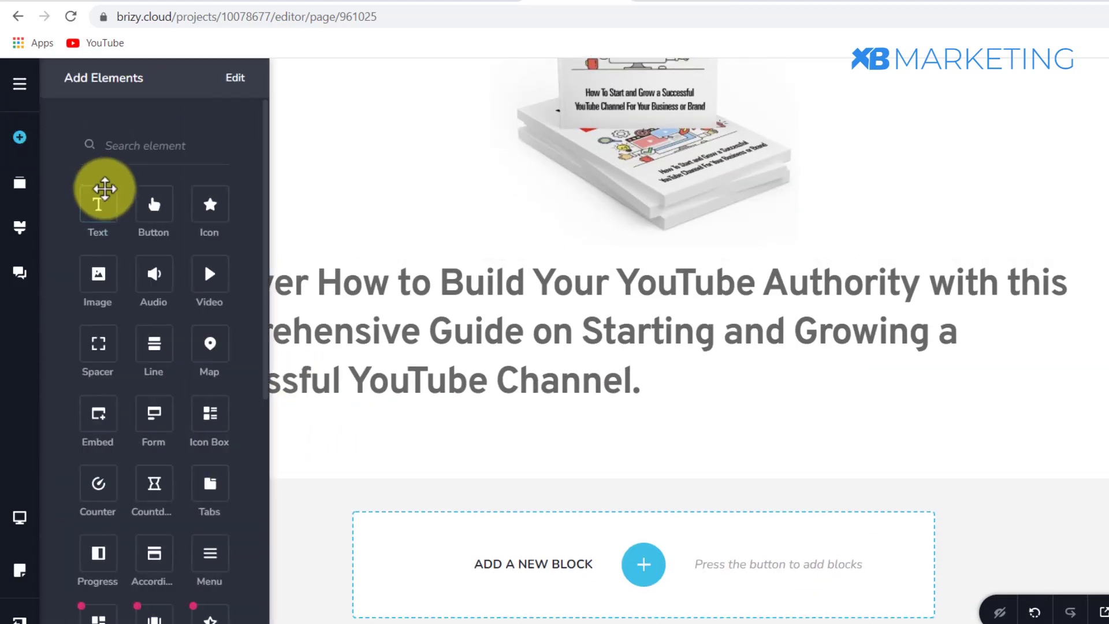
drag(99, 197, 498, 420)
click(523, 434)
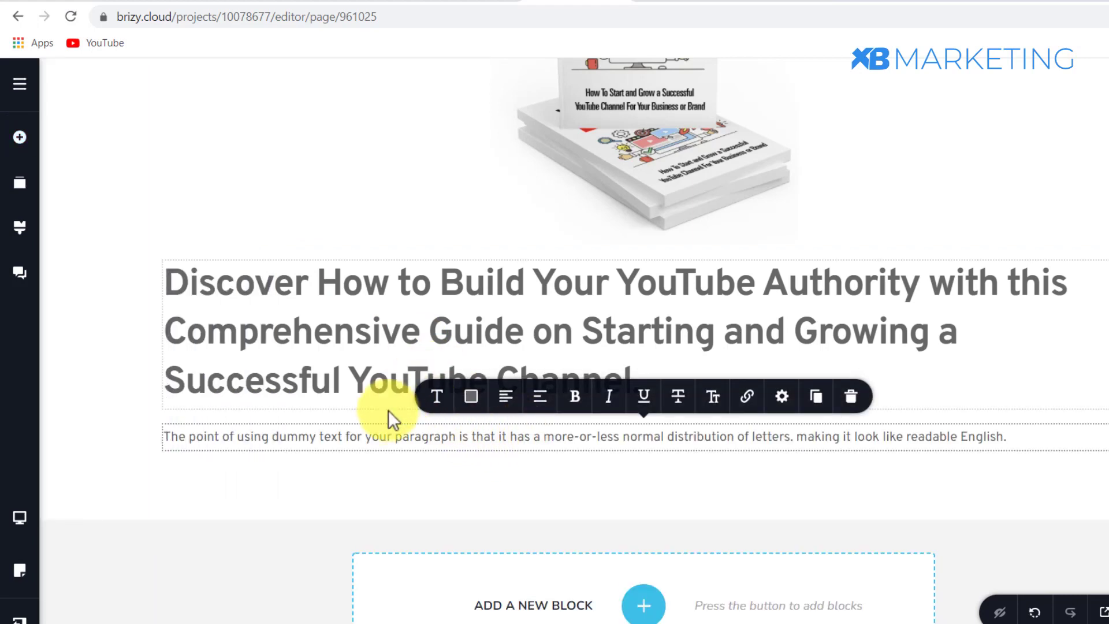
triple_click(315, 424)
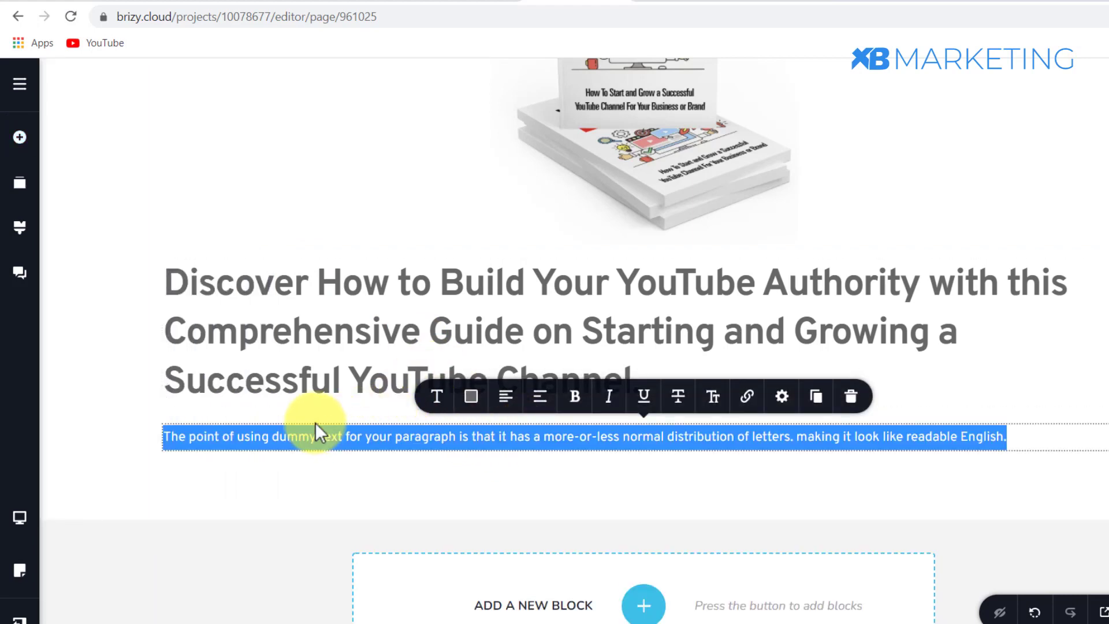
text(Original Price $20, Free for first 50 ONLY)
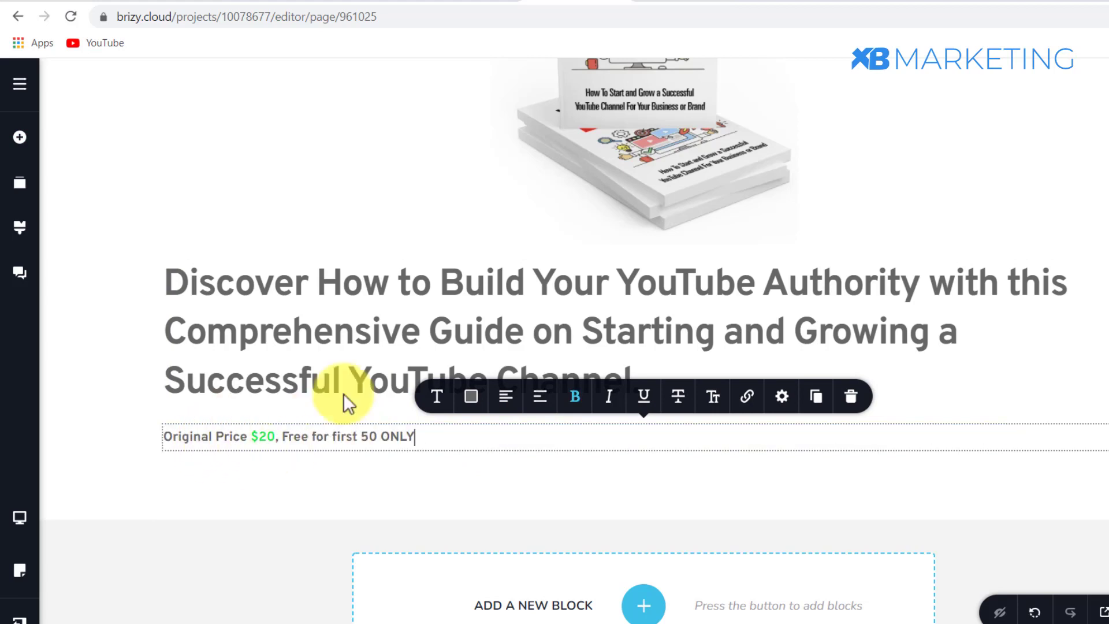
Center the price line and set its font size to 25 px.
click(508, 397)
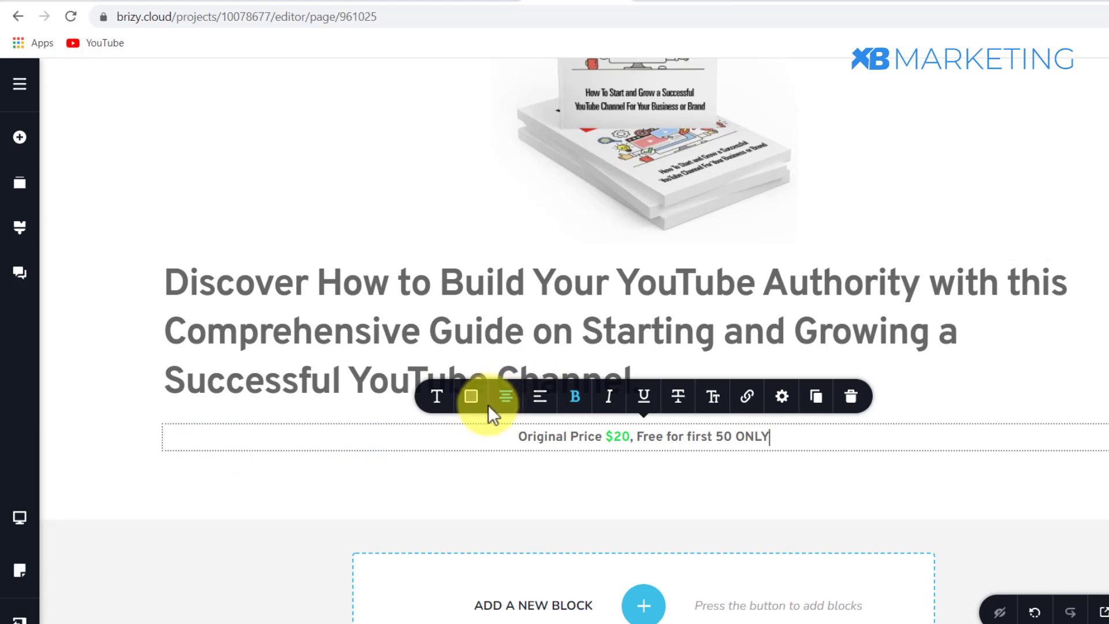
click(437, 397)
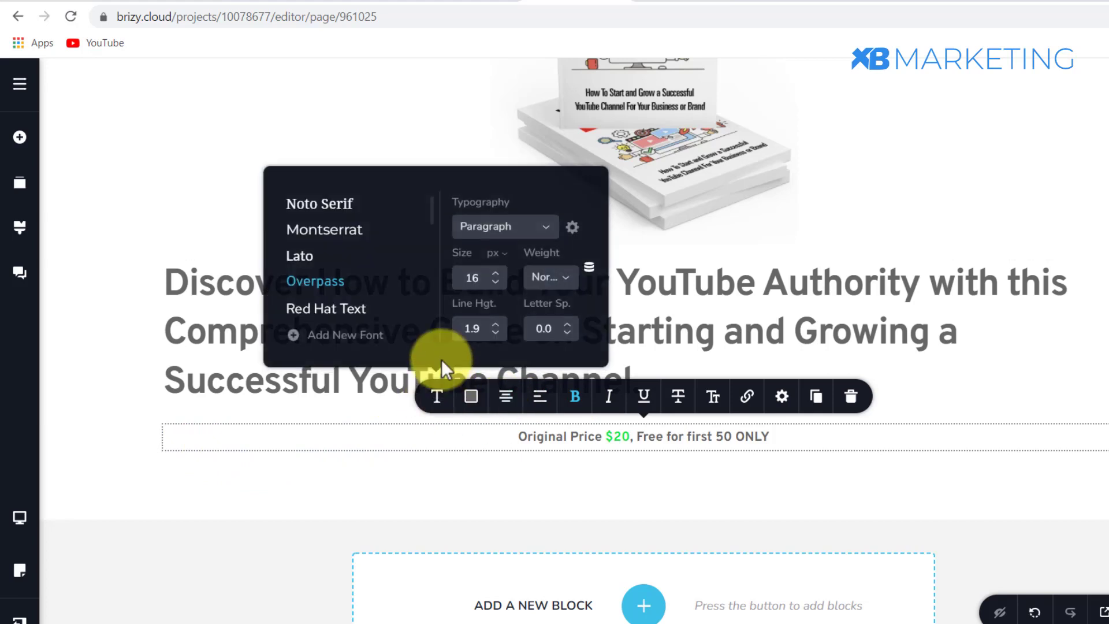
click(497, 274)
click(497, 274)
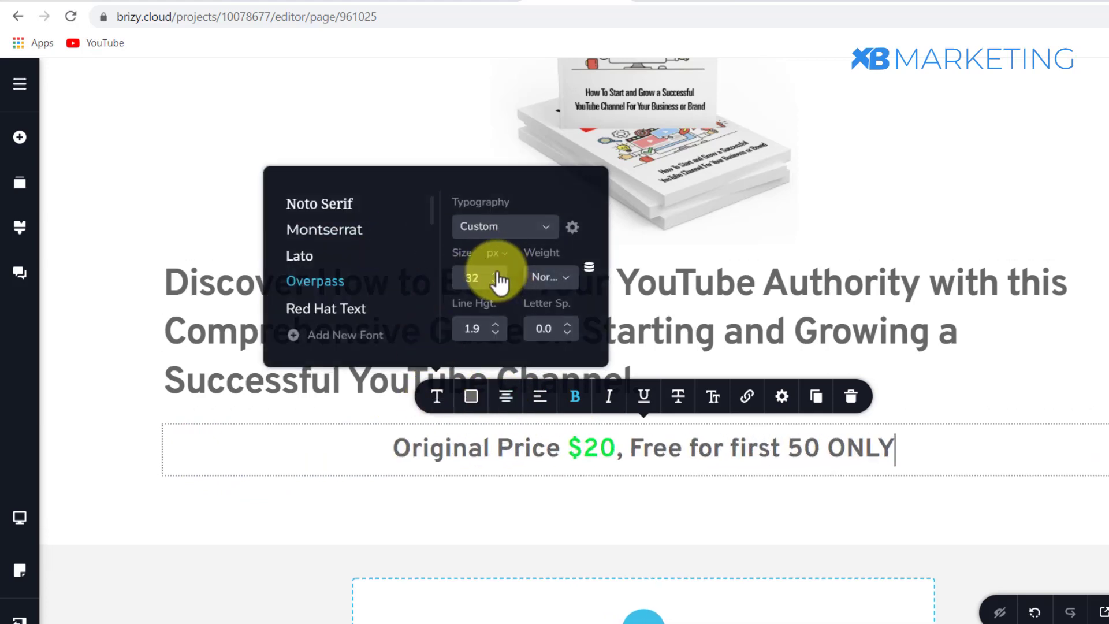
click(497, 274)
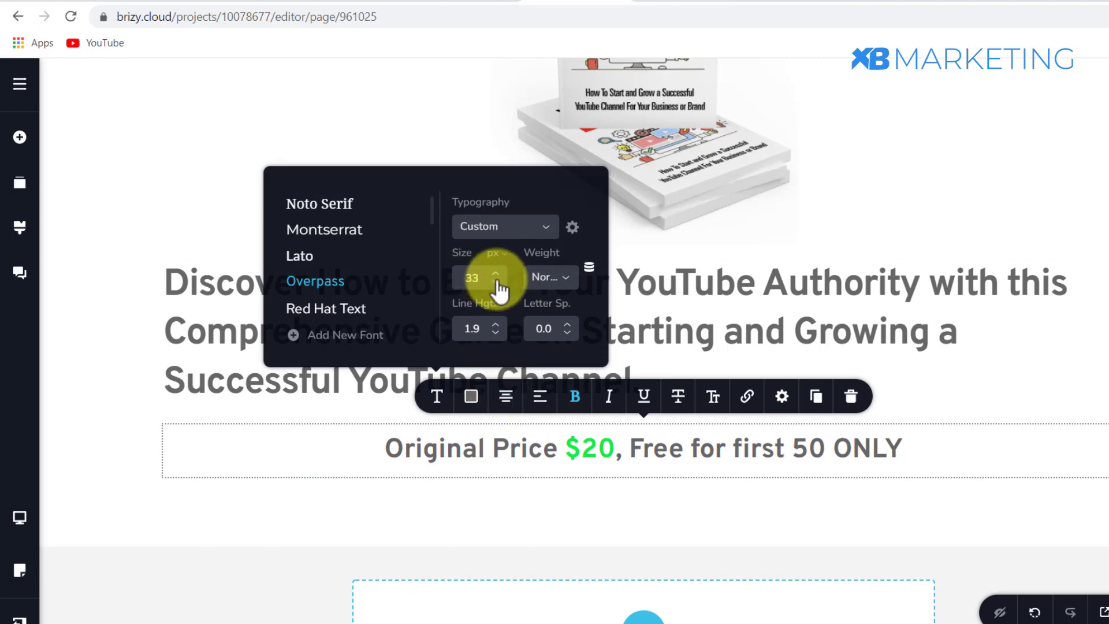
click(496, 283)
click(496, 283)
click(496, 283)
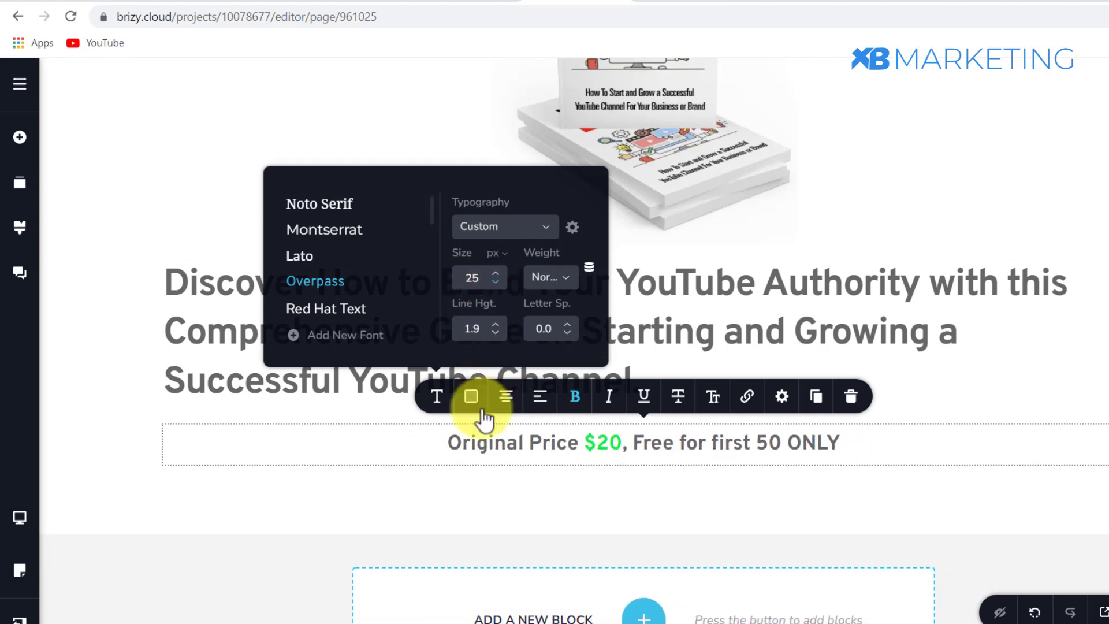
click(430, 454)
click(524, 478)
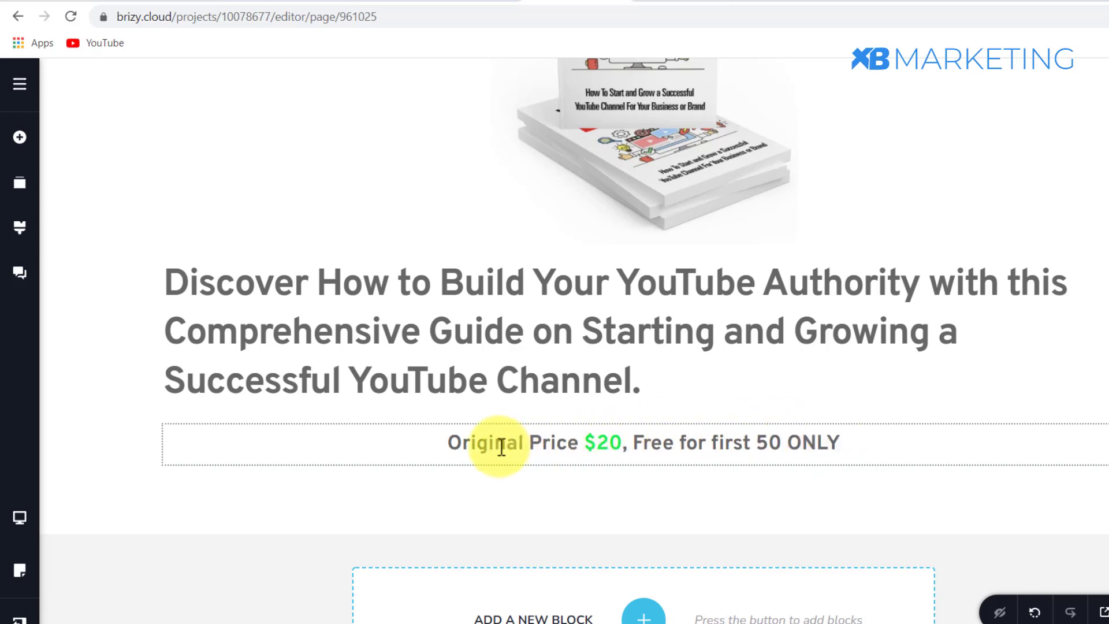
View the text color options for $20 in the price line, leaving its color as it is.
drag(623, 443, 588, 444)
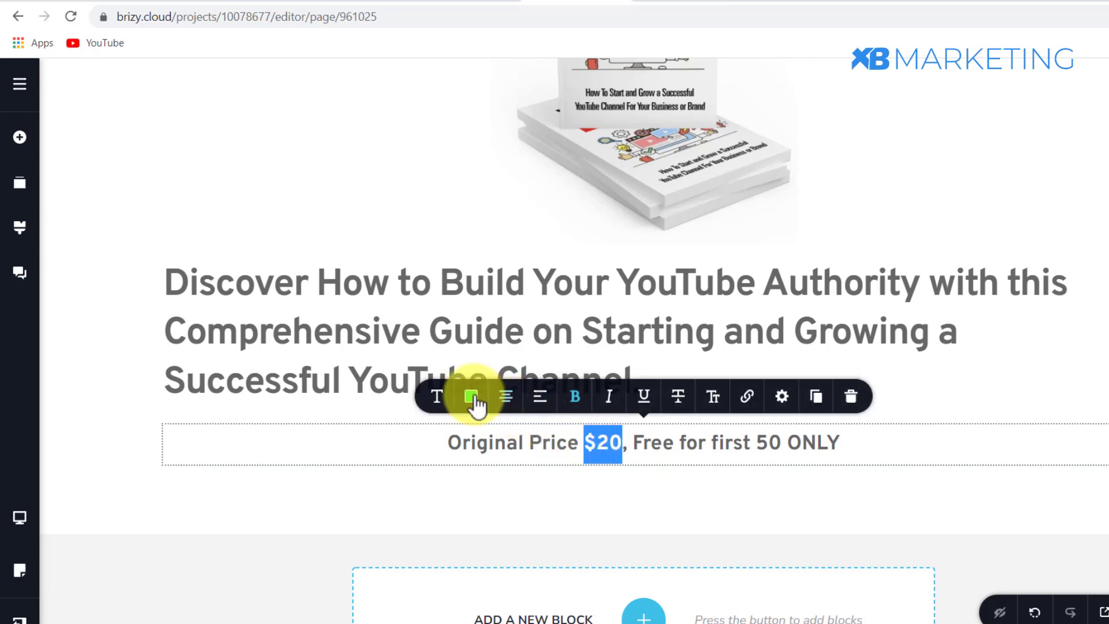
click(473, 399)
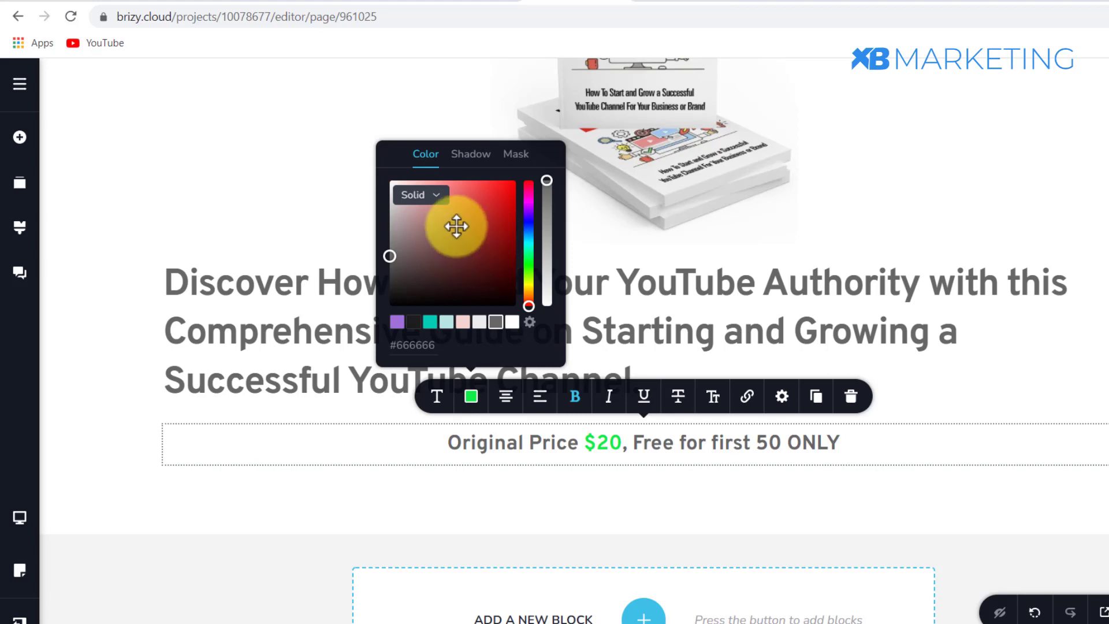
click(696, 510)
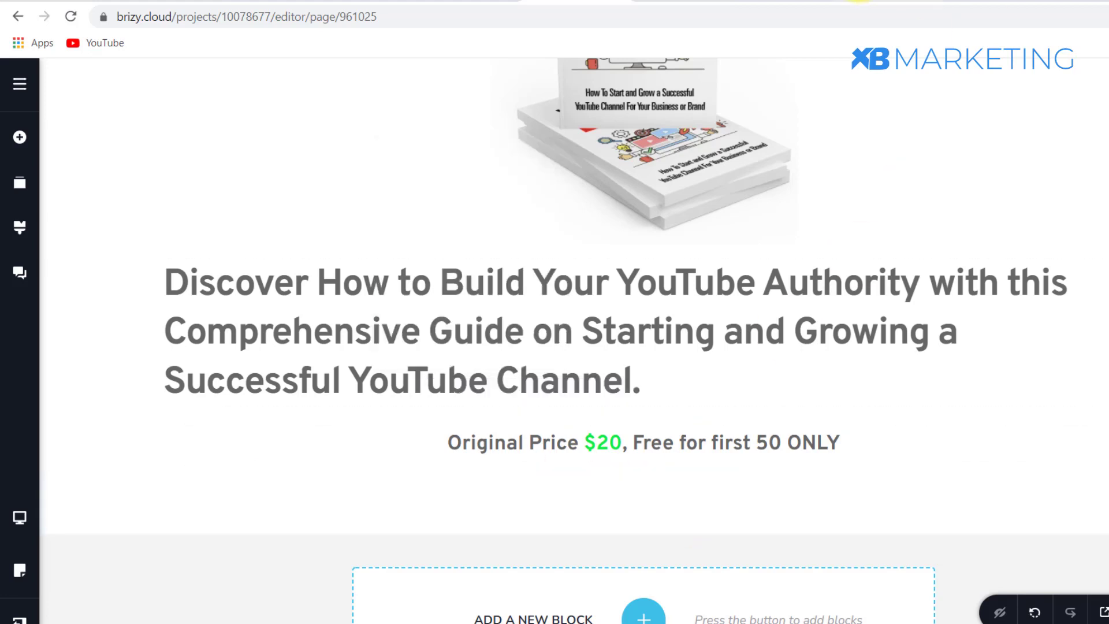
Add a Text element below the price line reading "18 Copies Left" in bold, red, centered text.
click(20, 137)
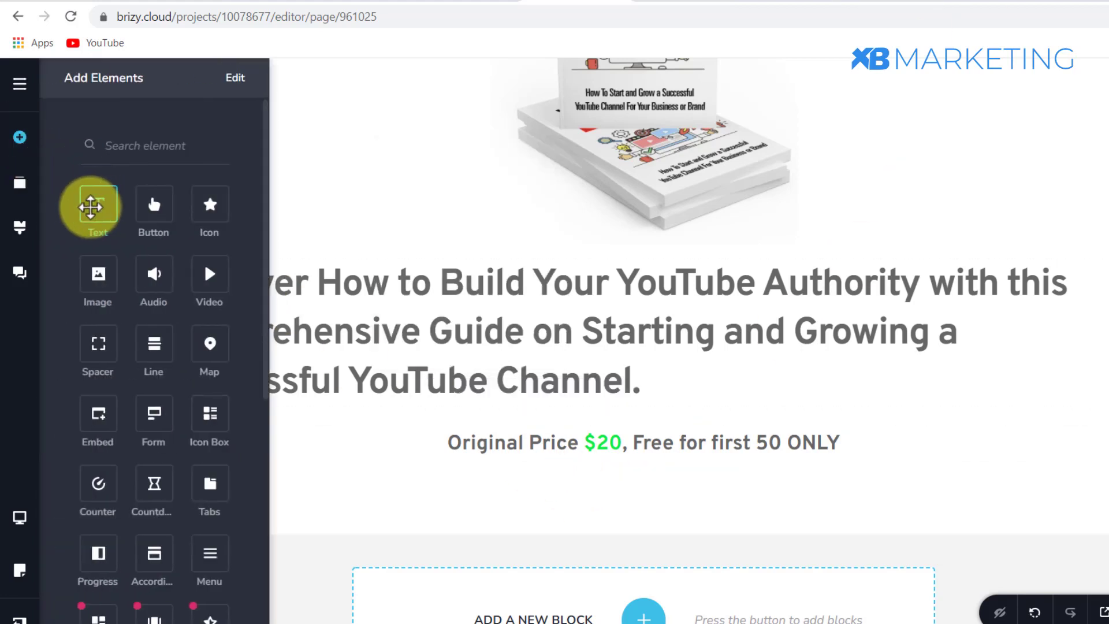
drag(97, 206, 564, 473)
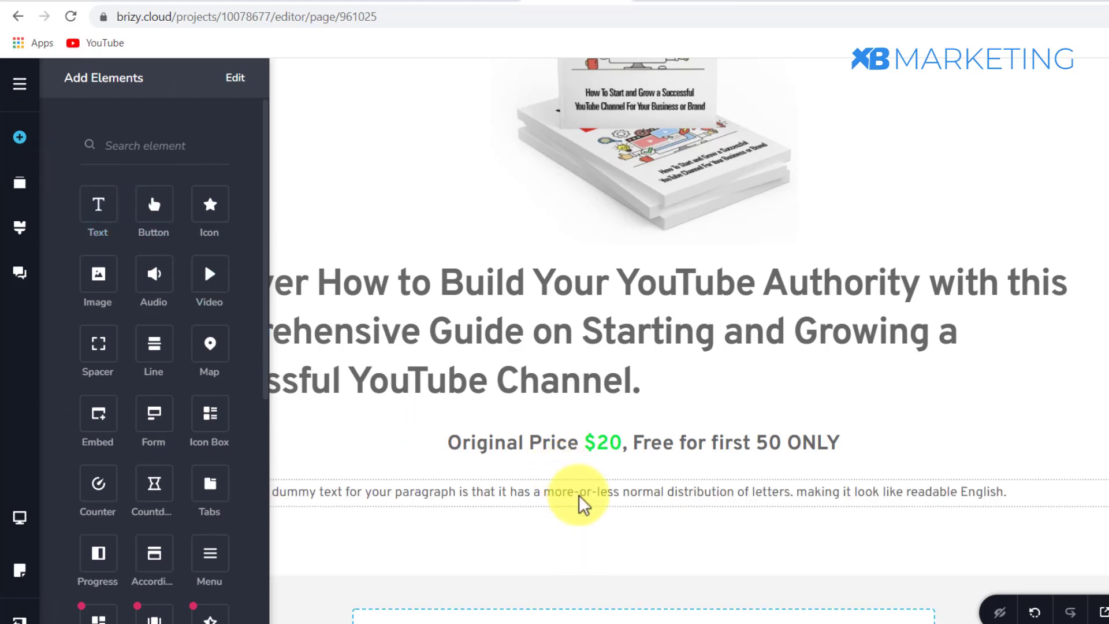
click(582, 501)
key(ctrl+a)
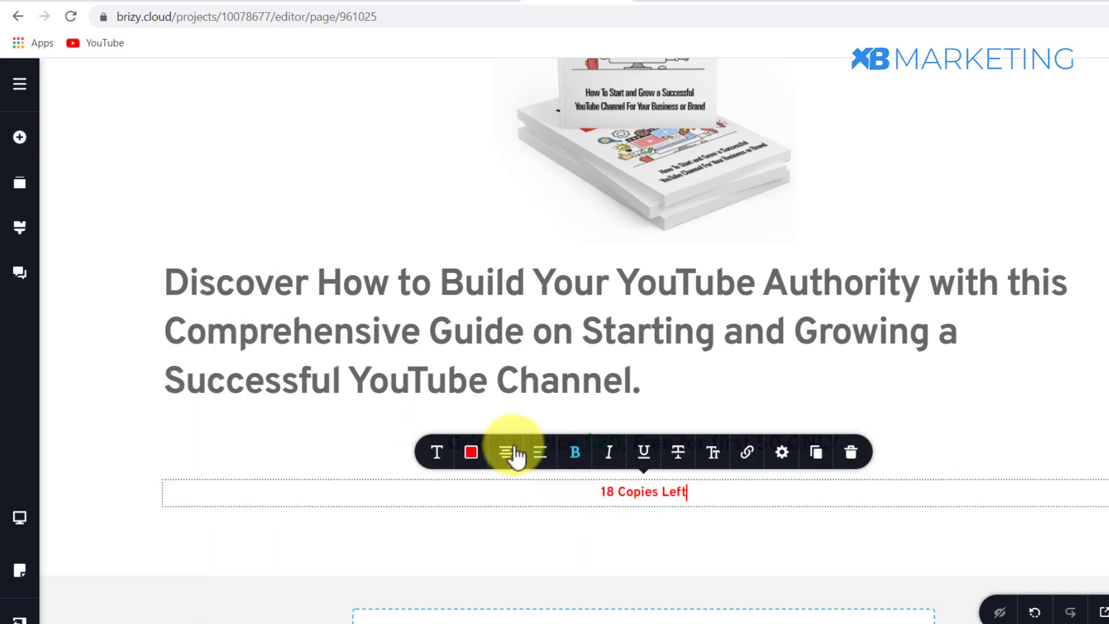
Set the font size of the "18 Copies Left" text to 25 px.
click(437, 452)
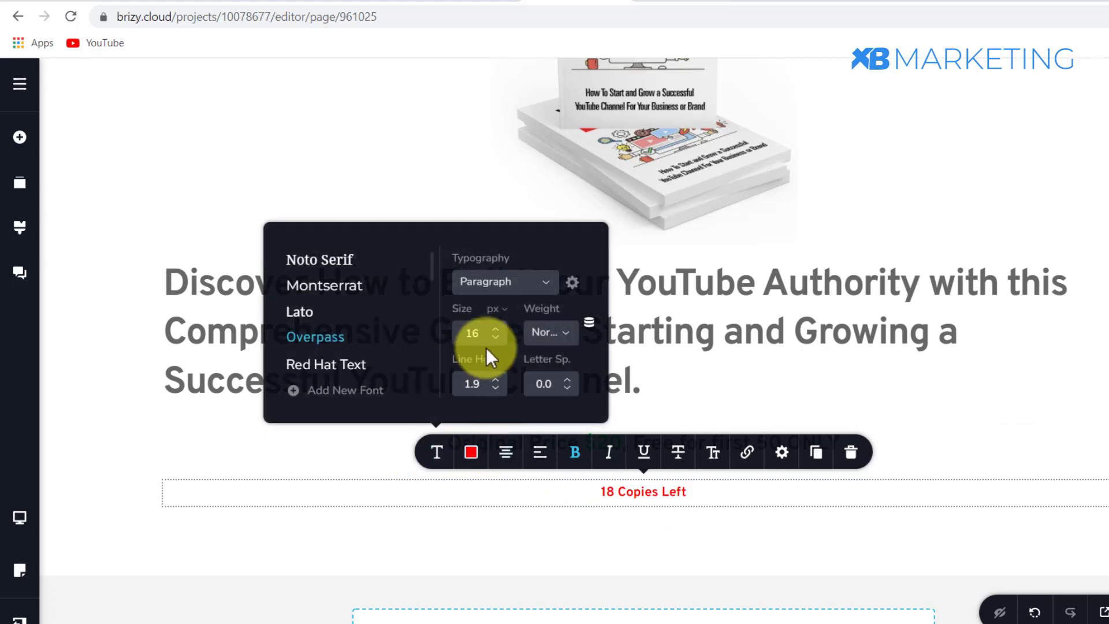
double_click(496, 329)
triple_click(496, 329)
triple_click(496, 329)
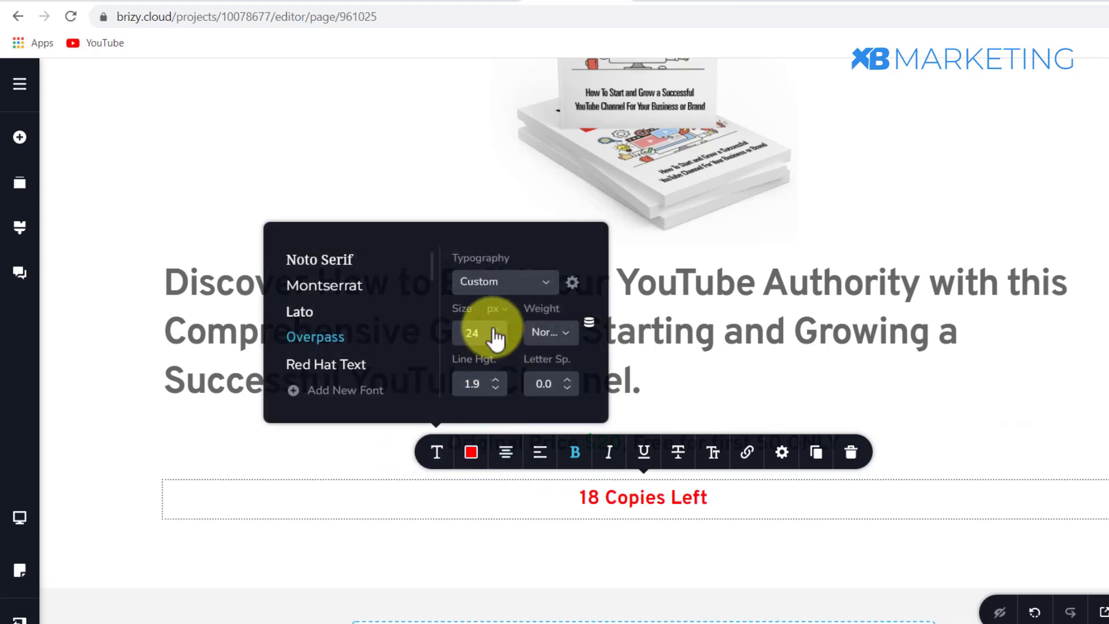
click(495, 329)
click(560, 549)
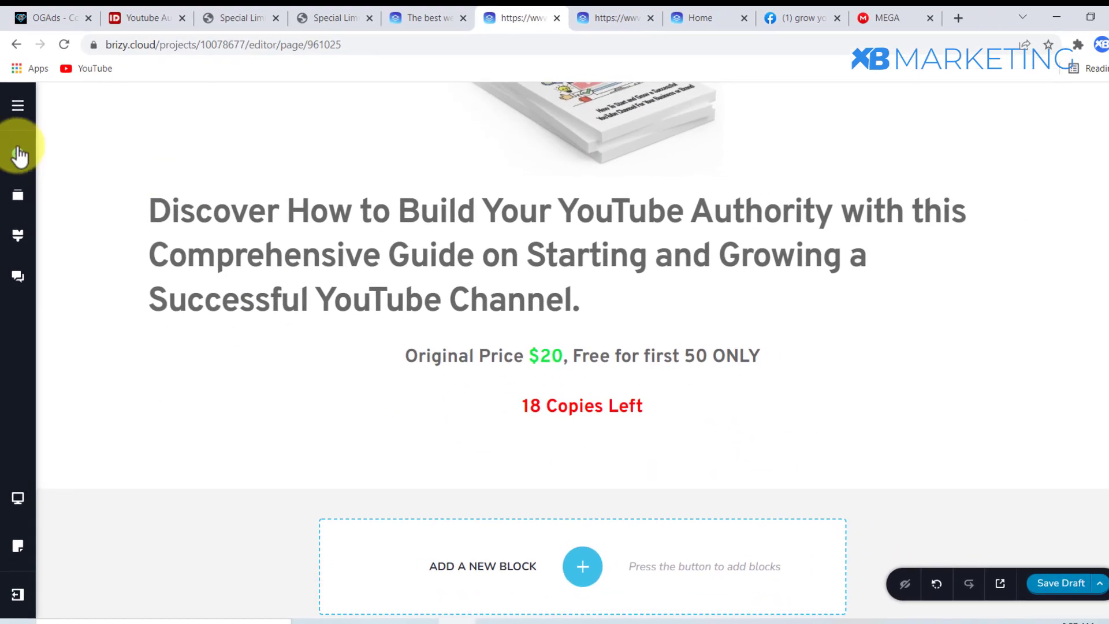
Add a Button element below the "18 Copies Left" text and label it "Download Here".
click(35, 168)
drag(132, 220, 572, 436)
click(593, 454)
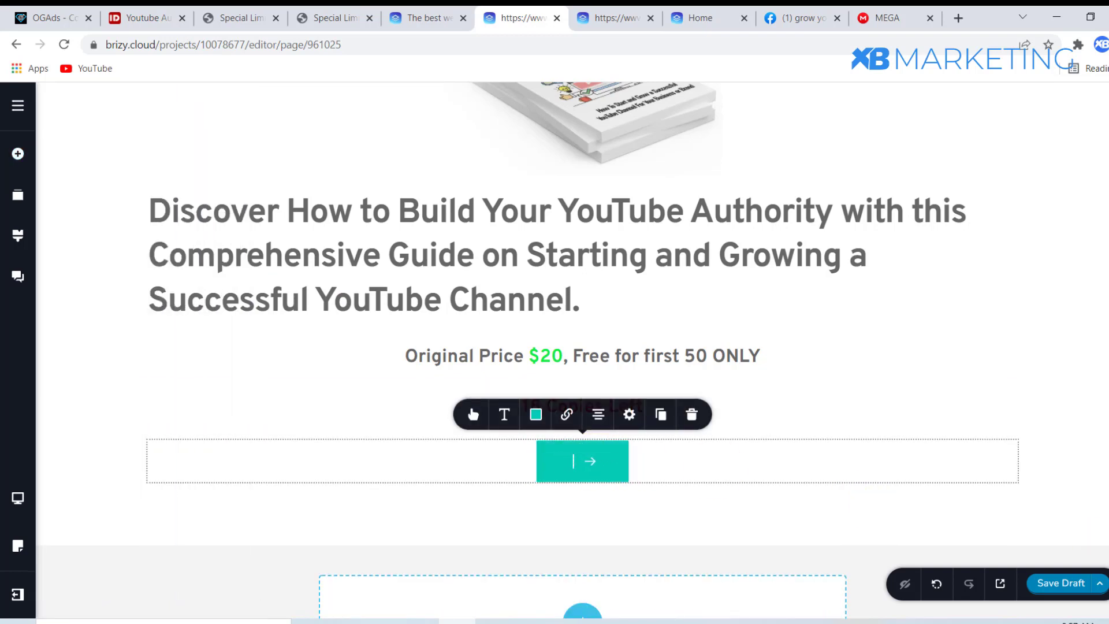
text(Download Here)
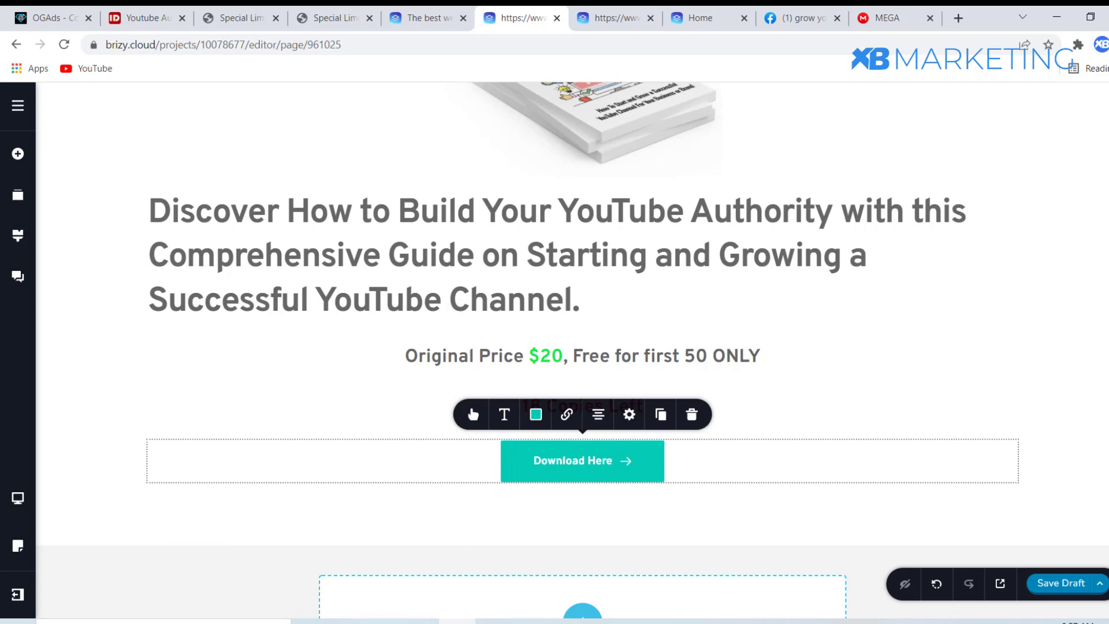
Set the font size of the "Download Here" button label to 19 px.
click(505, 414)
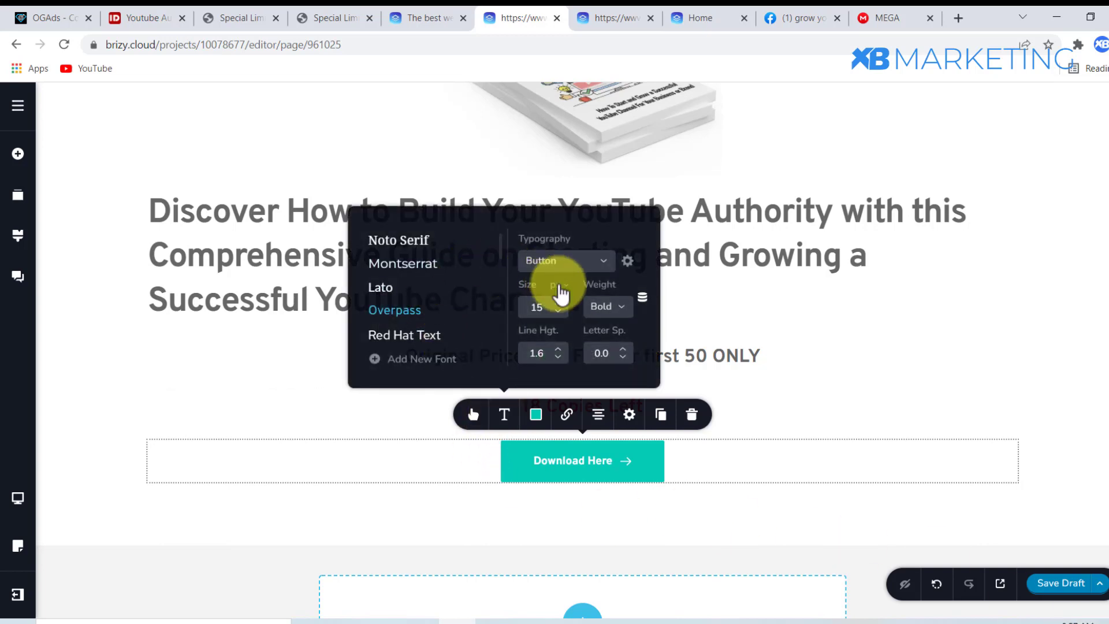
click(559, 303)
click(558, 303)
click(558, 302)
click(558, 303)
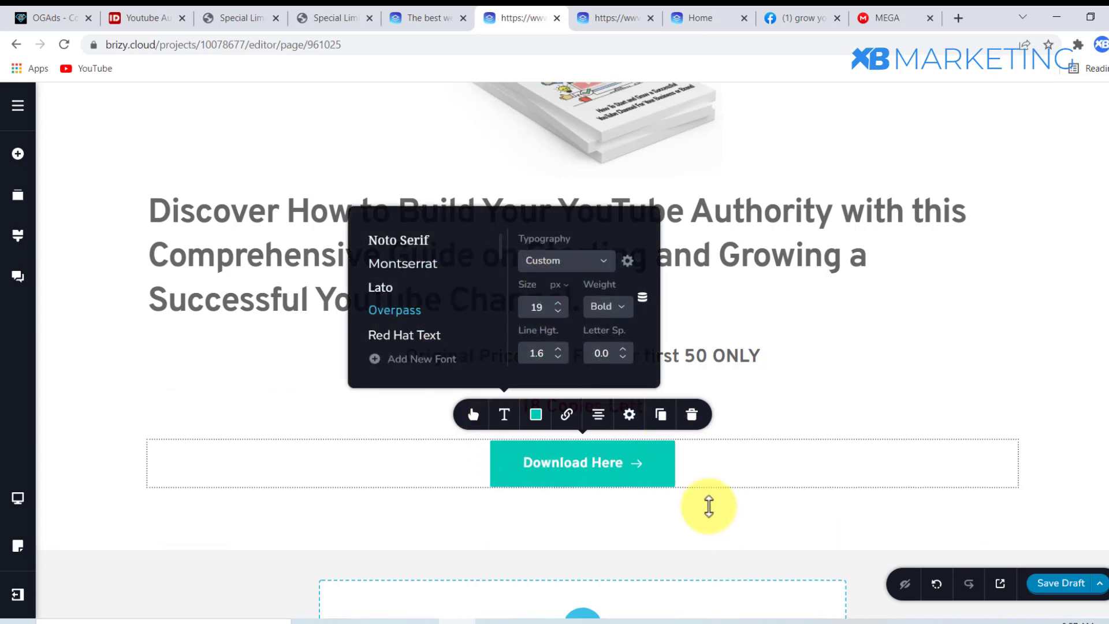
click(709, 507)
click(588, 479)
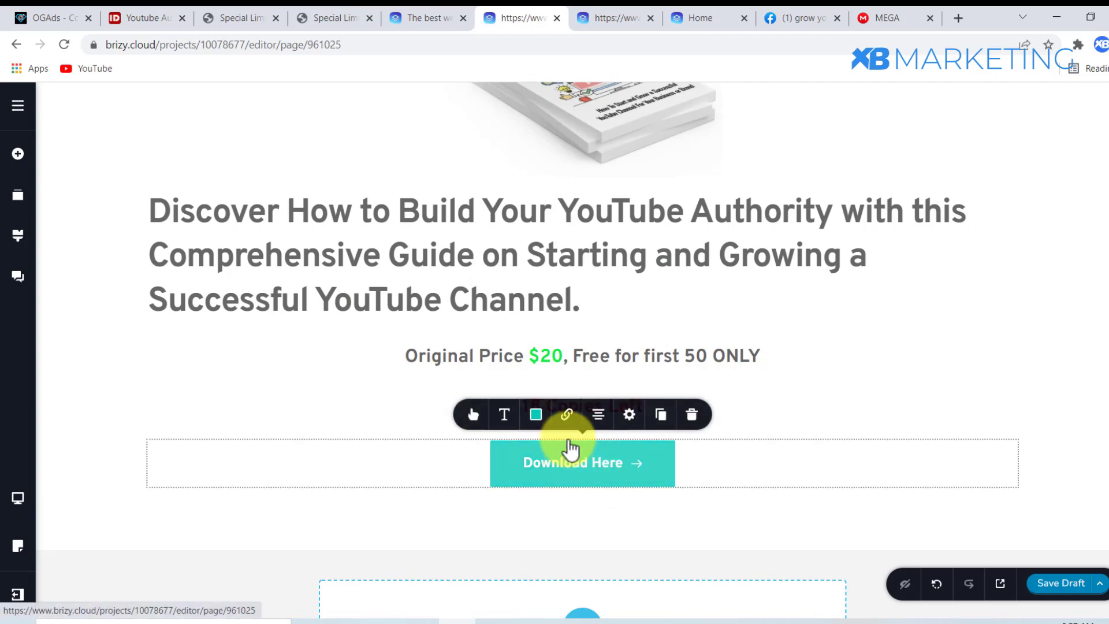
click(567, 415)
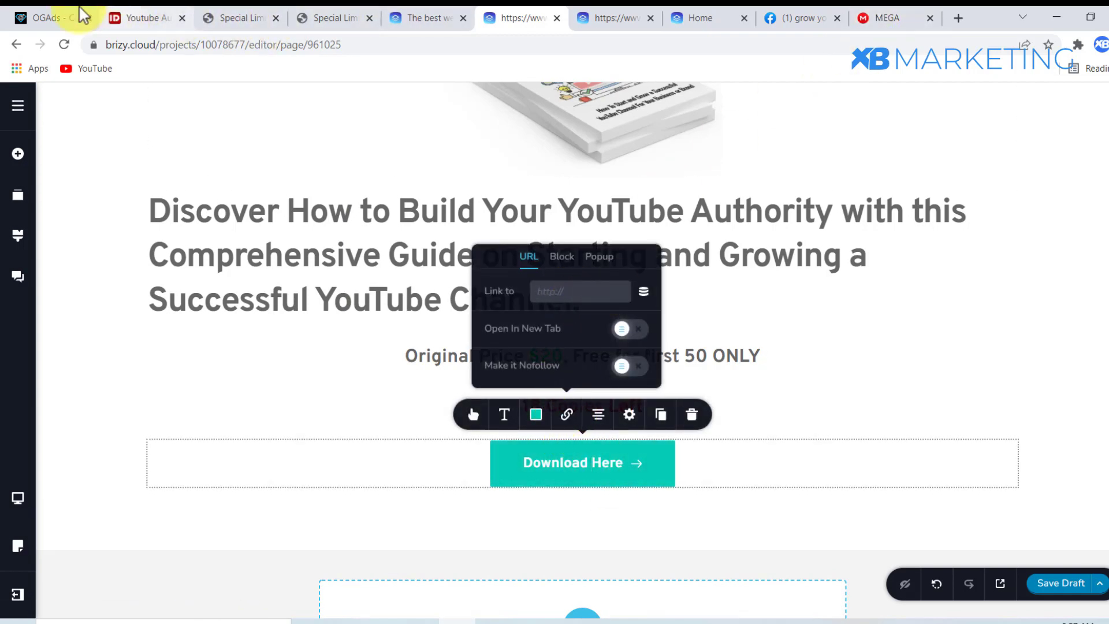
click(49, 16)
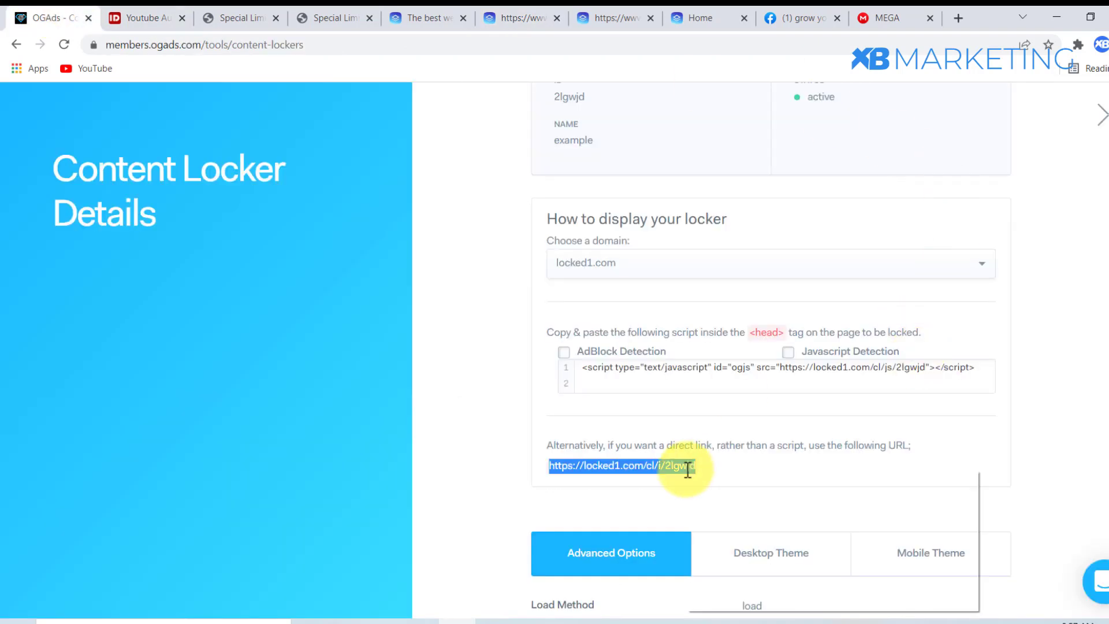
right_click(687, 471)
click(712, 480)
click(525, 20)
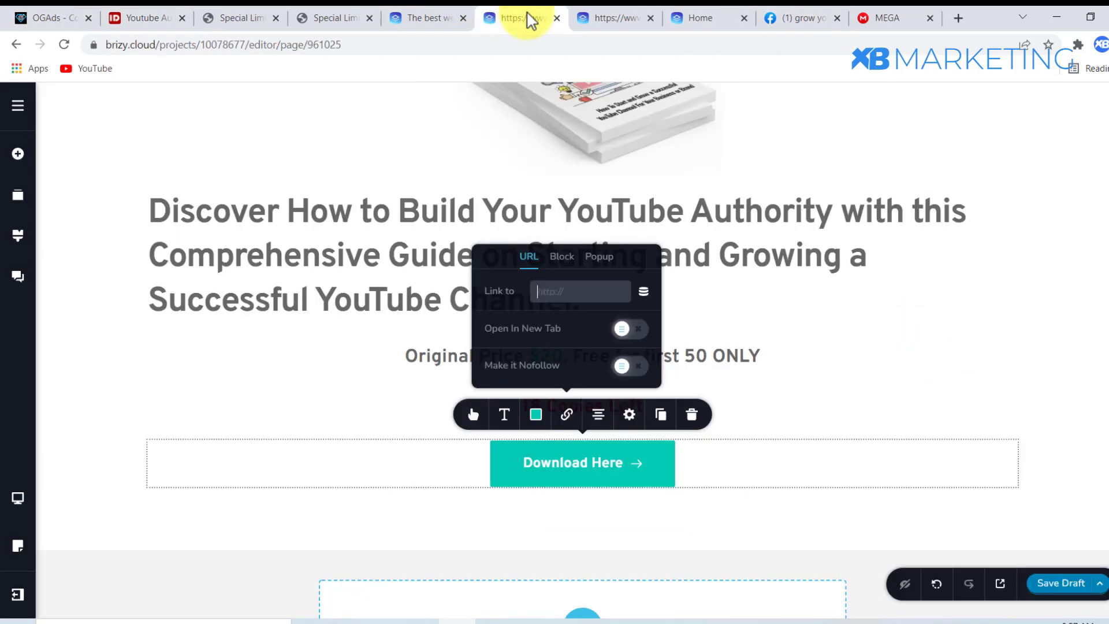
key(ctrl+v)
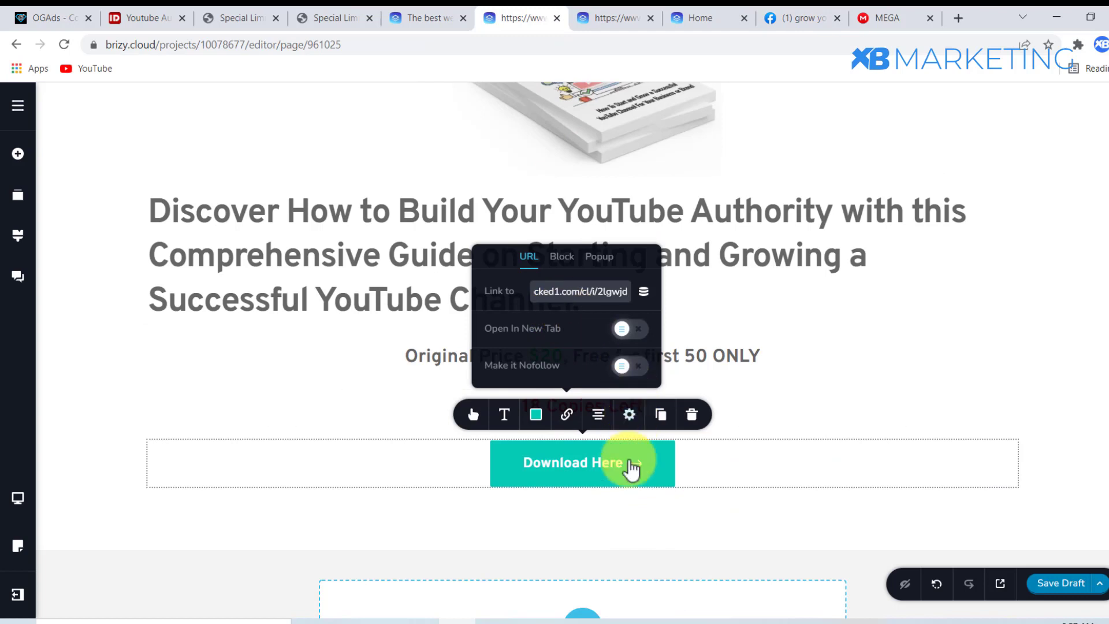
click(832, 353)
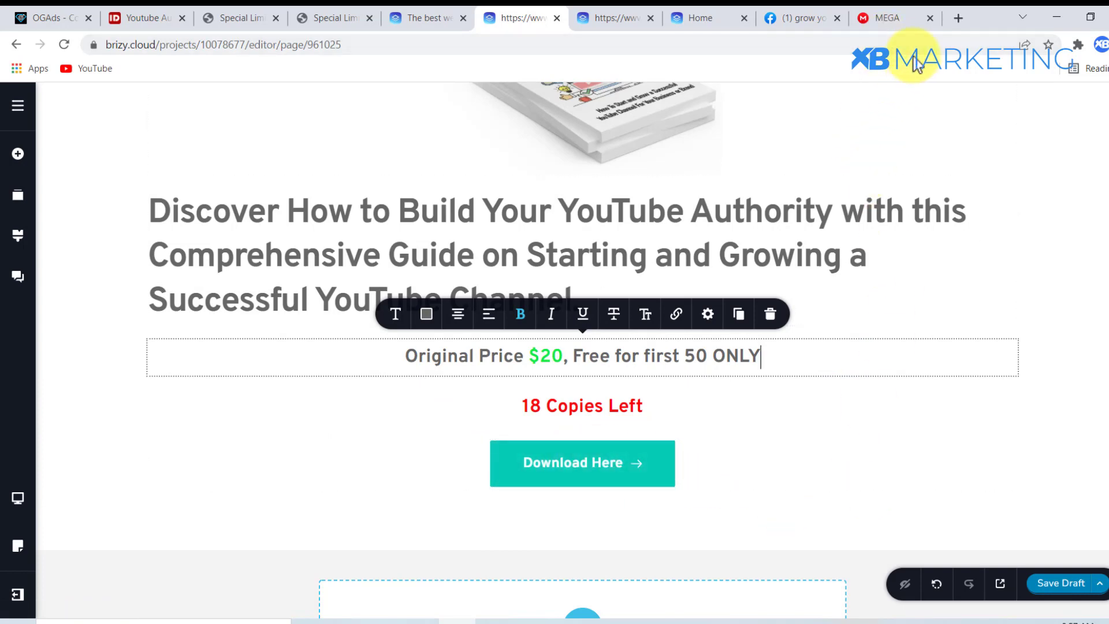
Review the Youtube Authority product page and its description on IDplr.com.
click(161, 19)
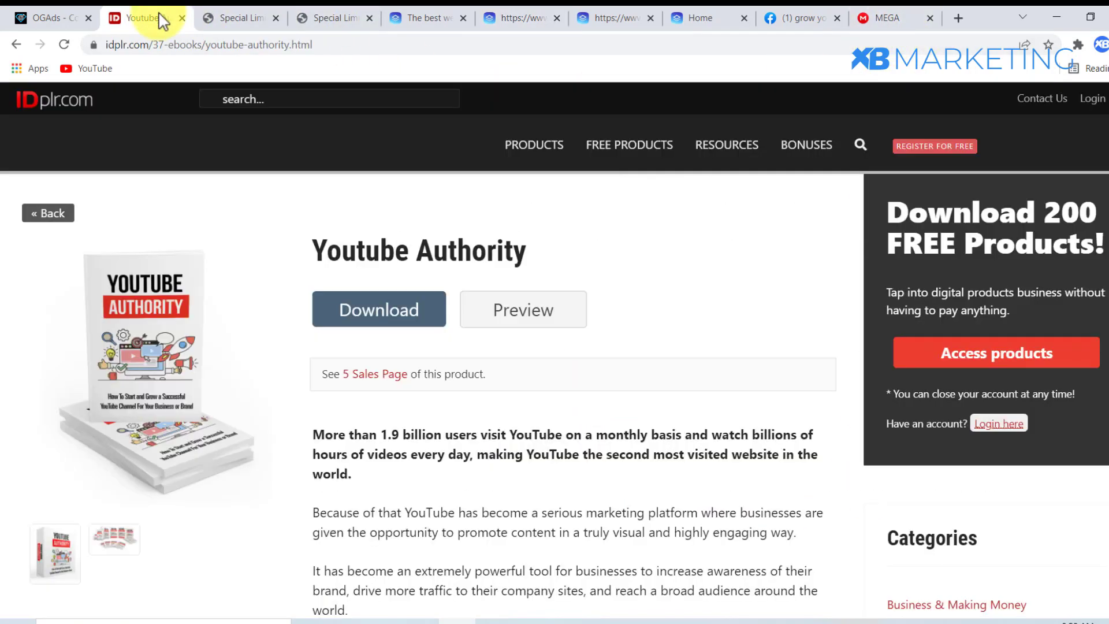
scroll(522, 277, down, 1)
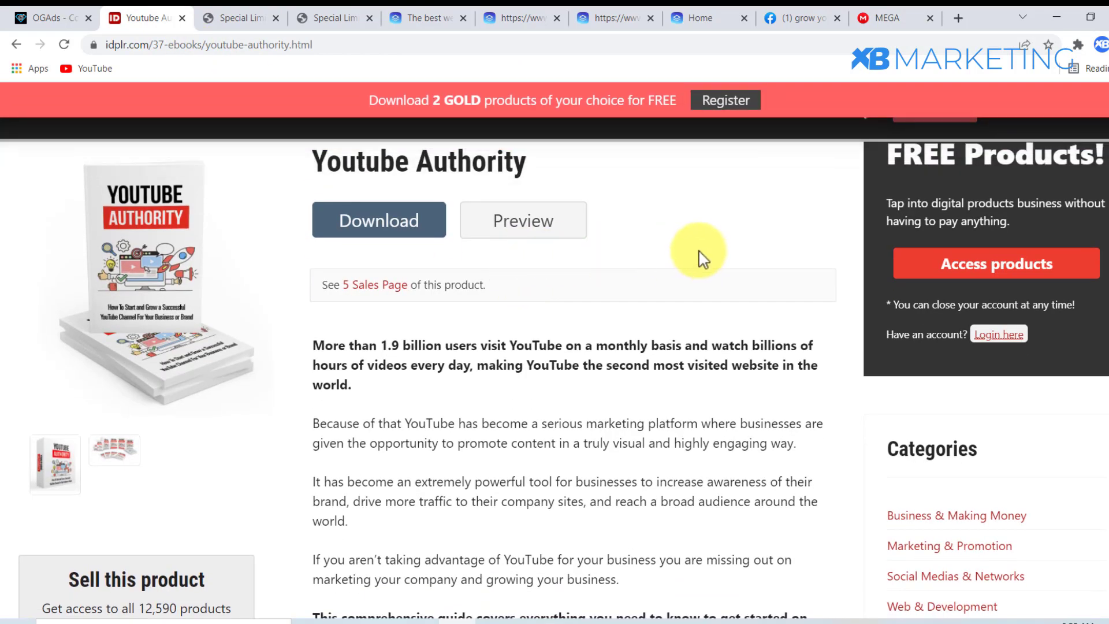
scroll(687, 239, up, 1)
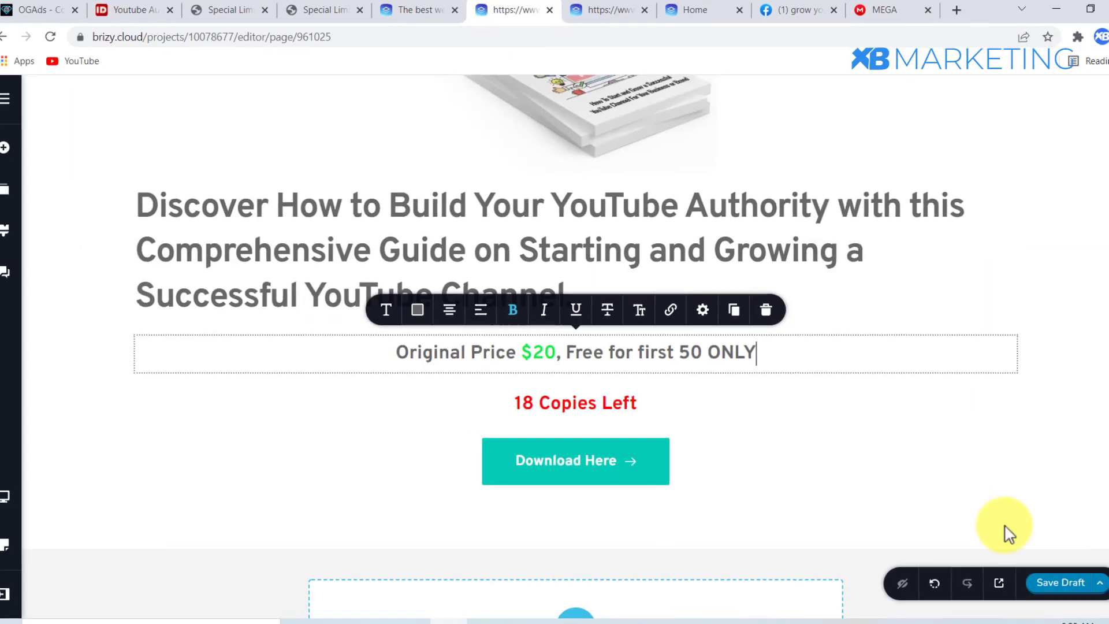
Publish the landing page and exit the editor to the projects dashboard.
click(1096, 584)
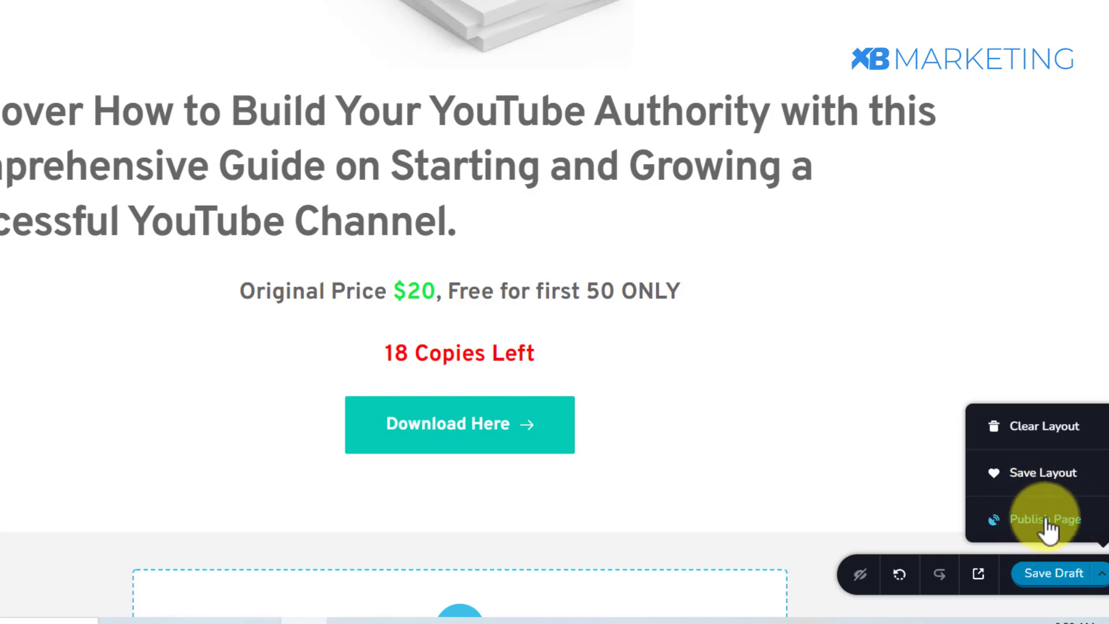
click(1046, 520)
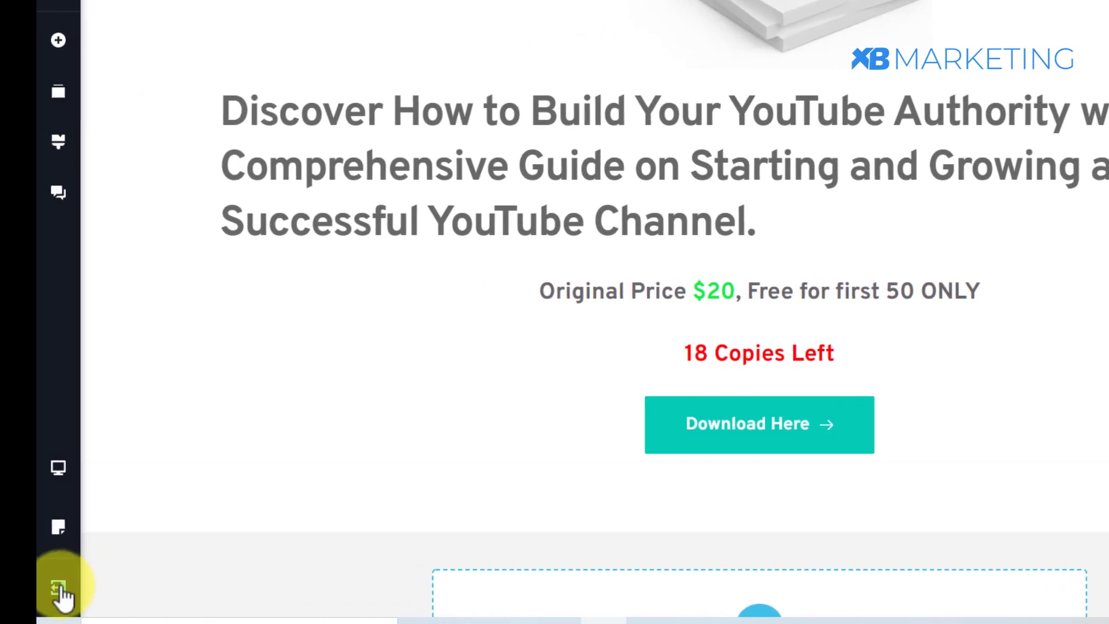
click(60, 590)
click(157, 585)
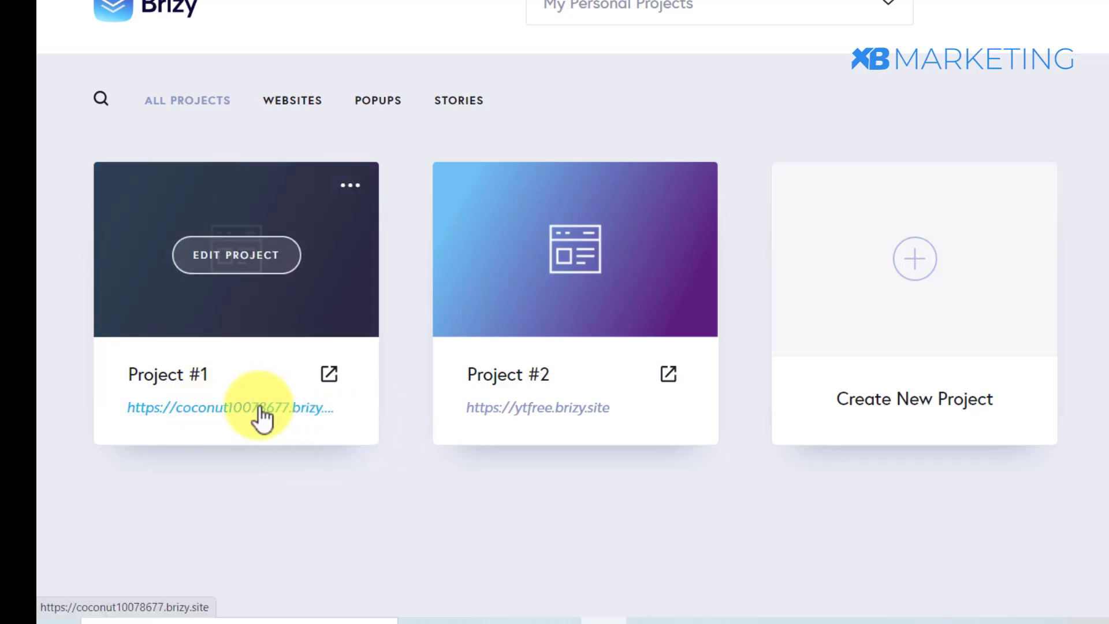
Publish Project #1 on a free Brizy subdomain named "ytforfree".
click(260, 414)
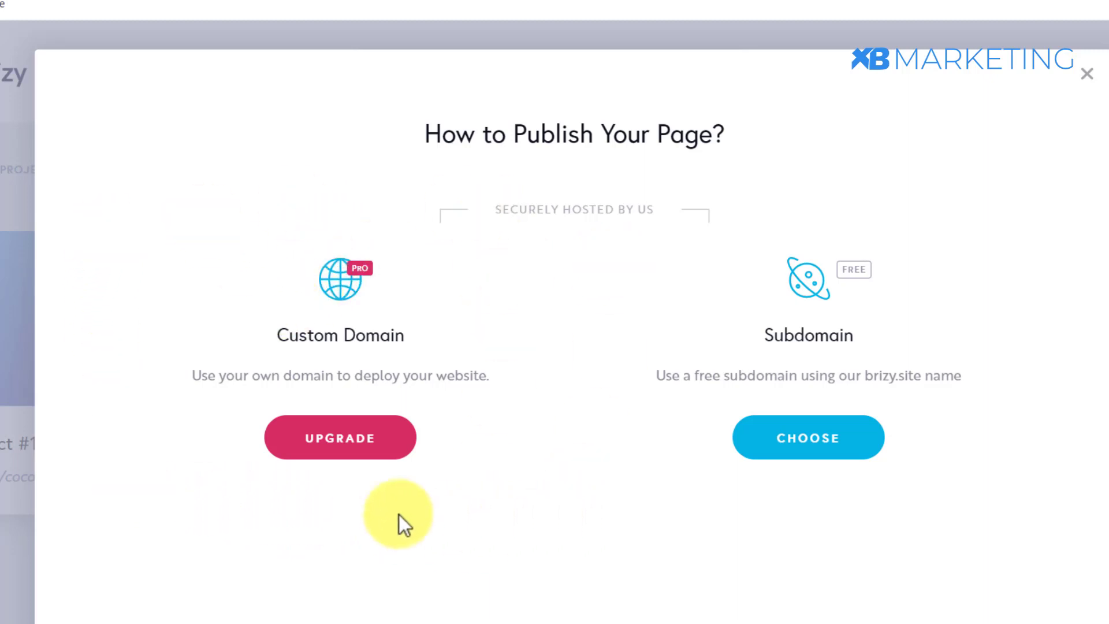
click(837, 448)
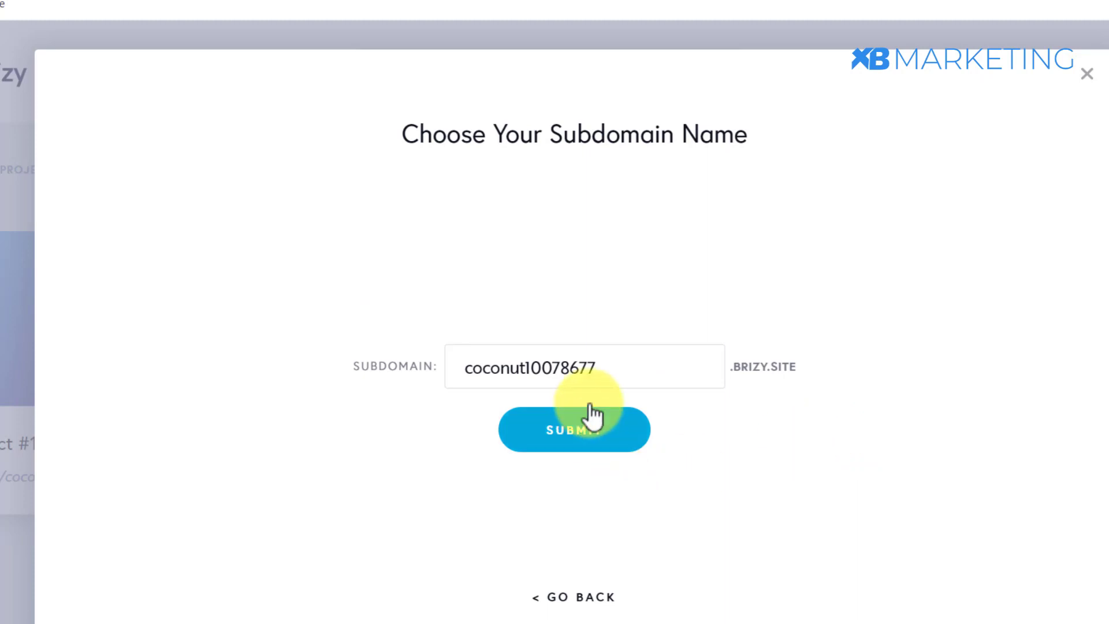
drag(596, 368, 542, 368)
drag(397, 352, 398, 354)
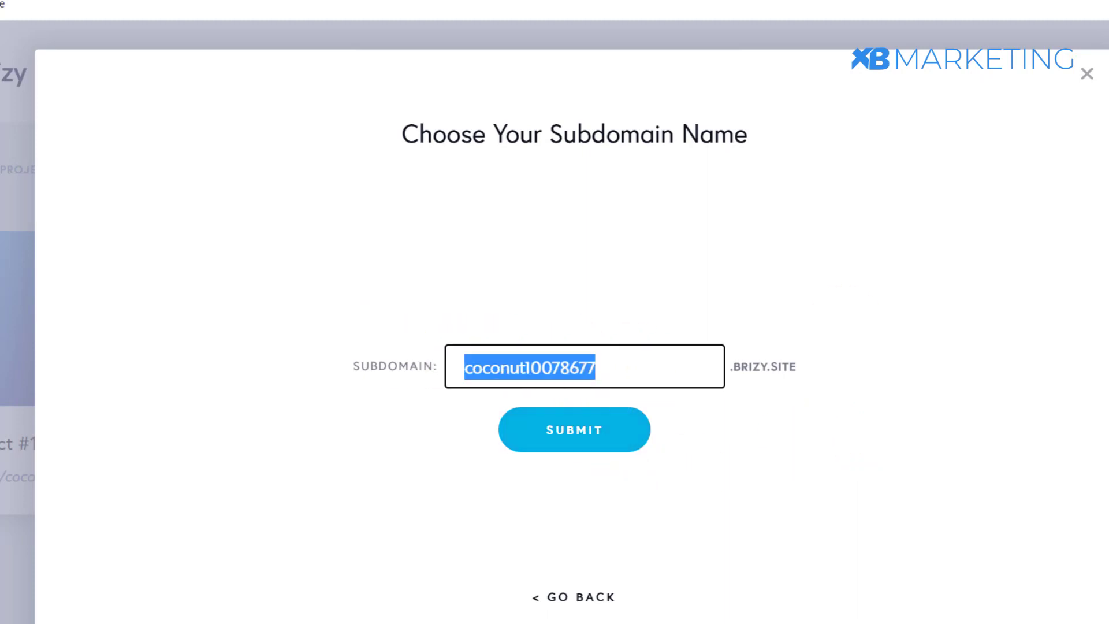
text(ytforfree)
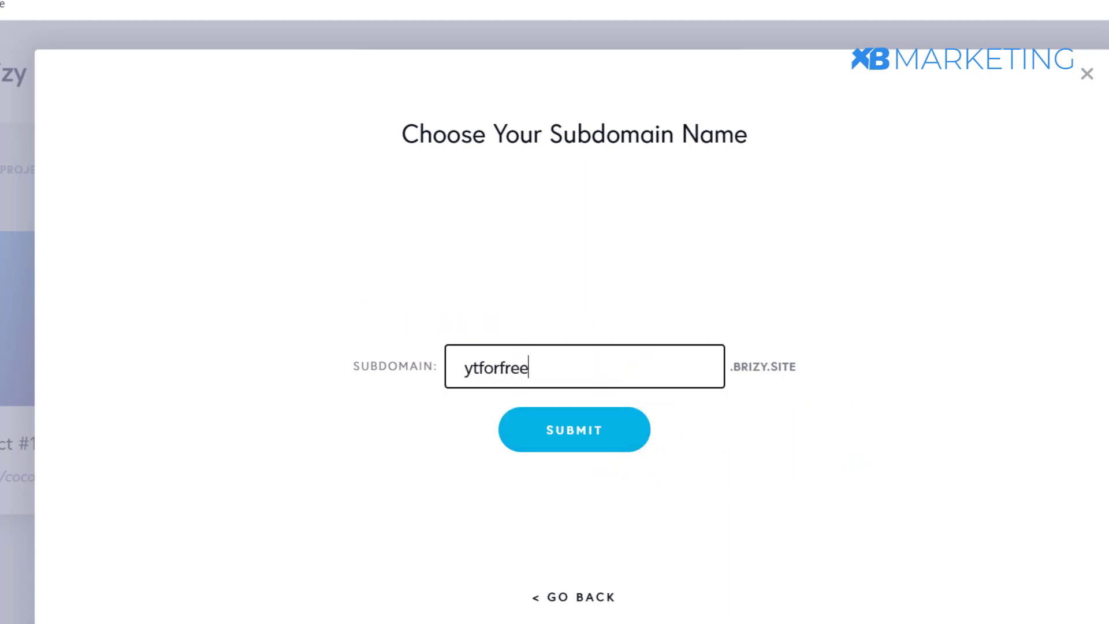
click(621, 448)
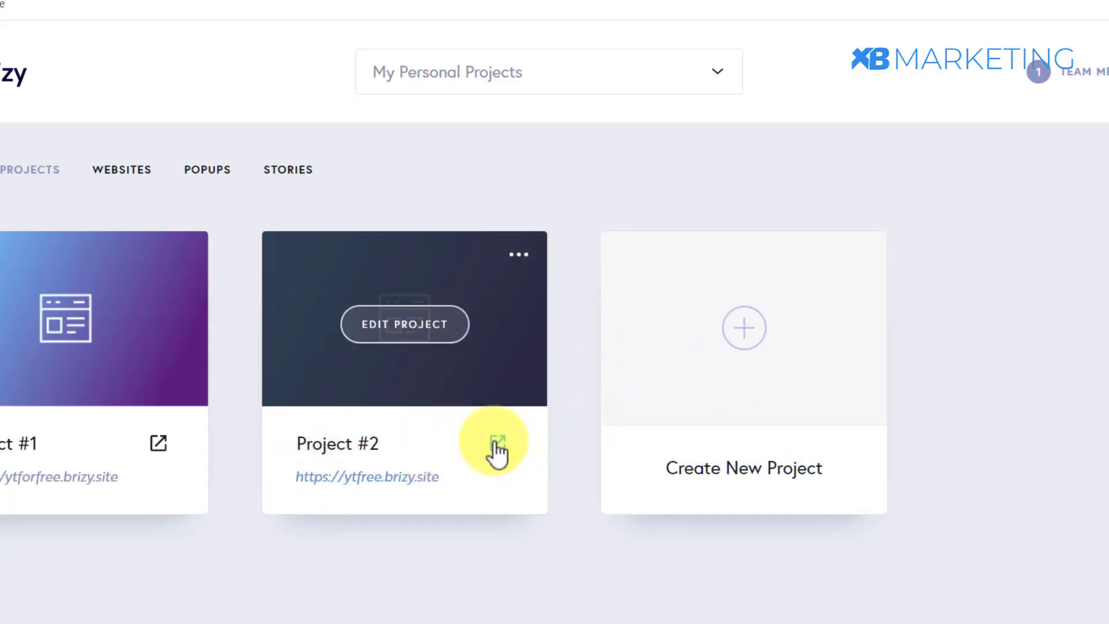
Open the published site of Project #2 and inspect its landing page and connection security details.
click(498, 445)
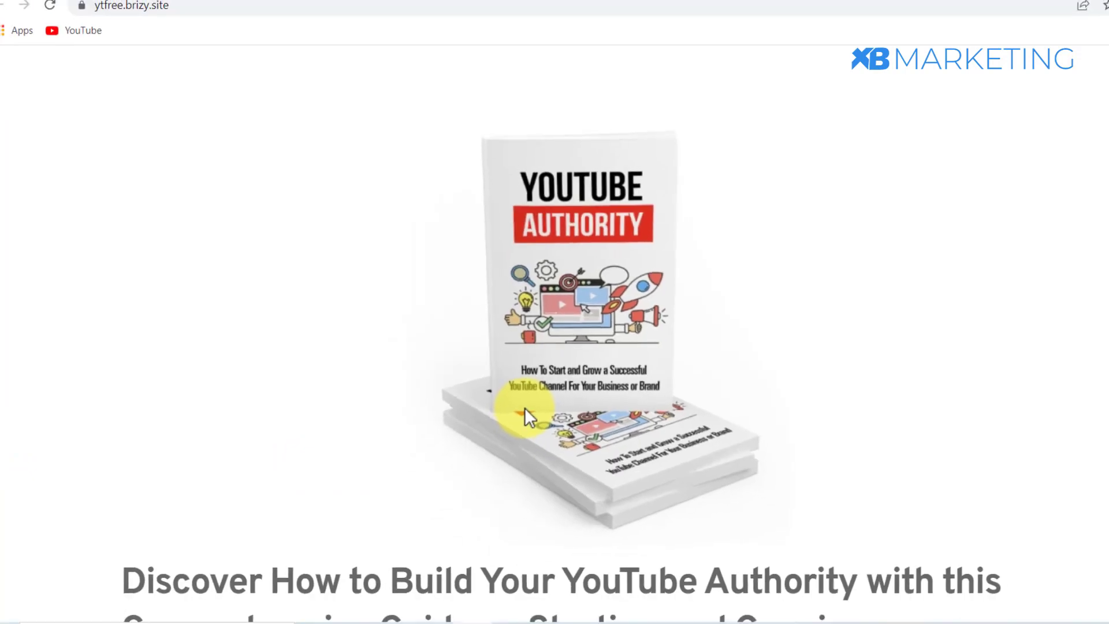
scroll(409, 248, down, 4)
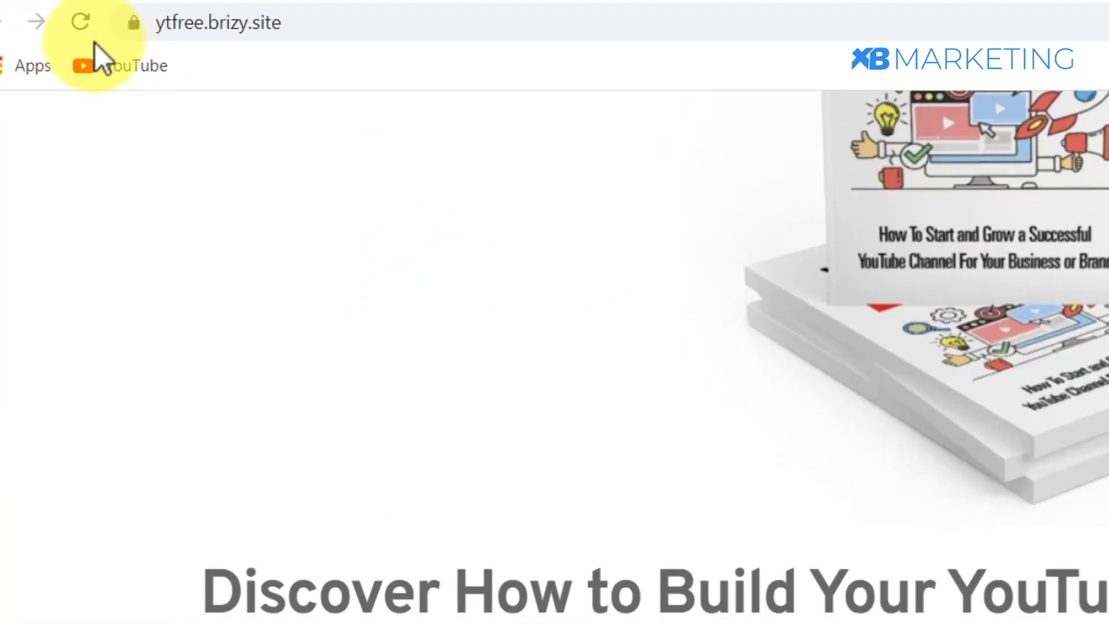
click(134, 22)
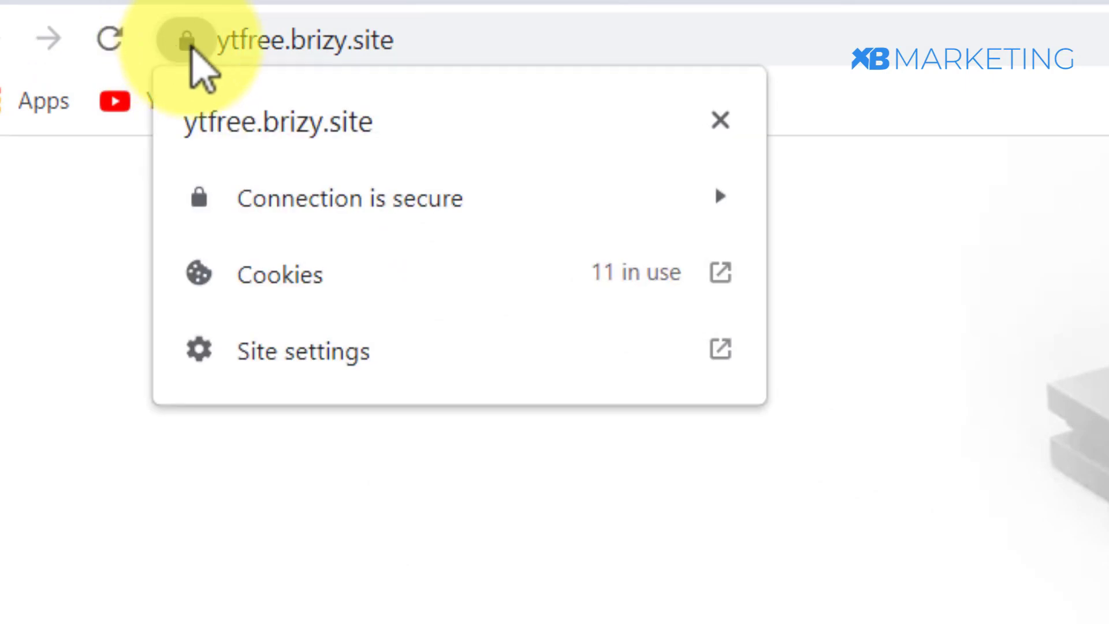
click(9, 218)
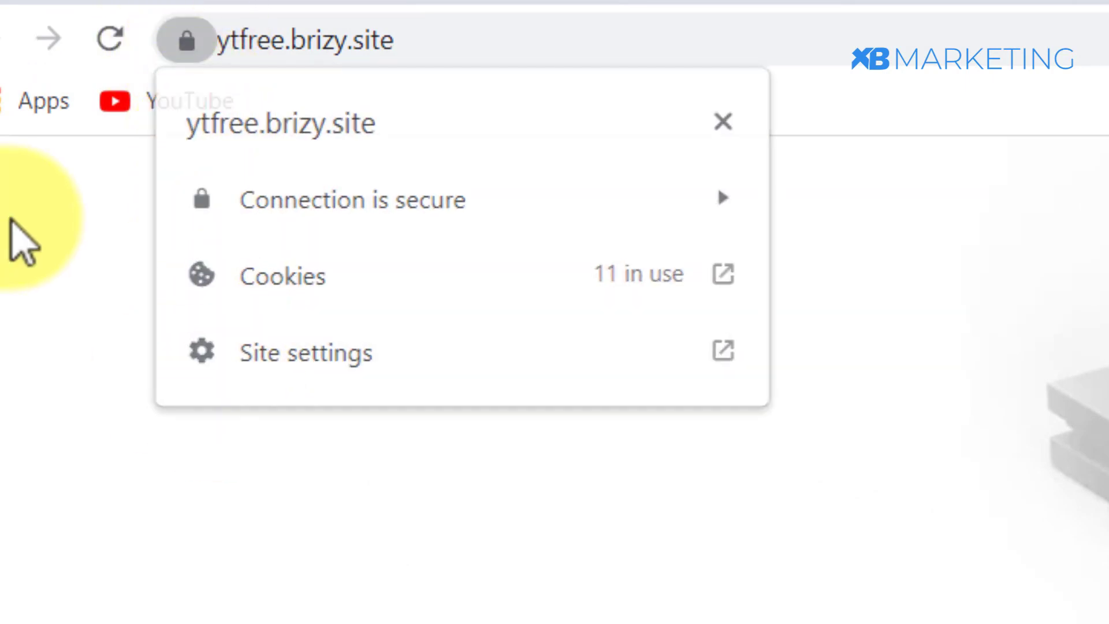
scroll(555, 376, down, 2)
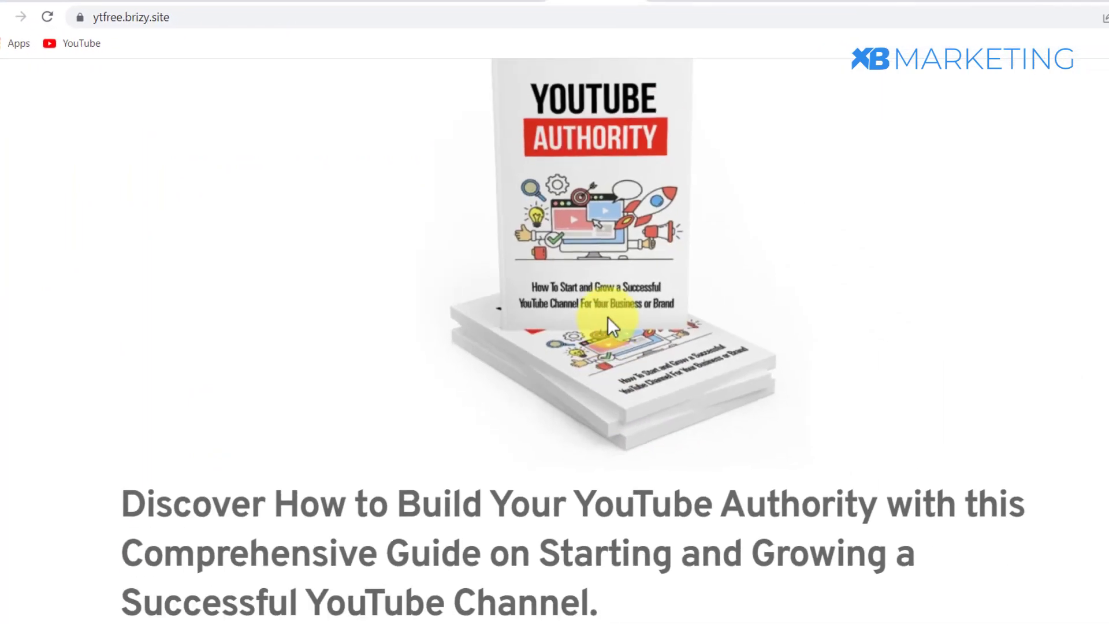
scroll(601, 320, up, 1)
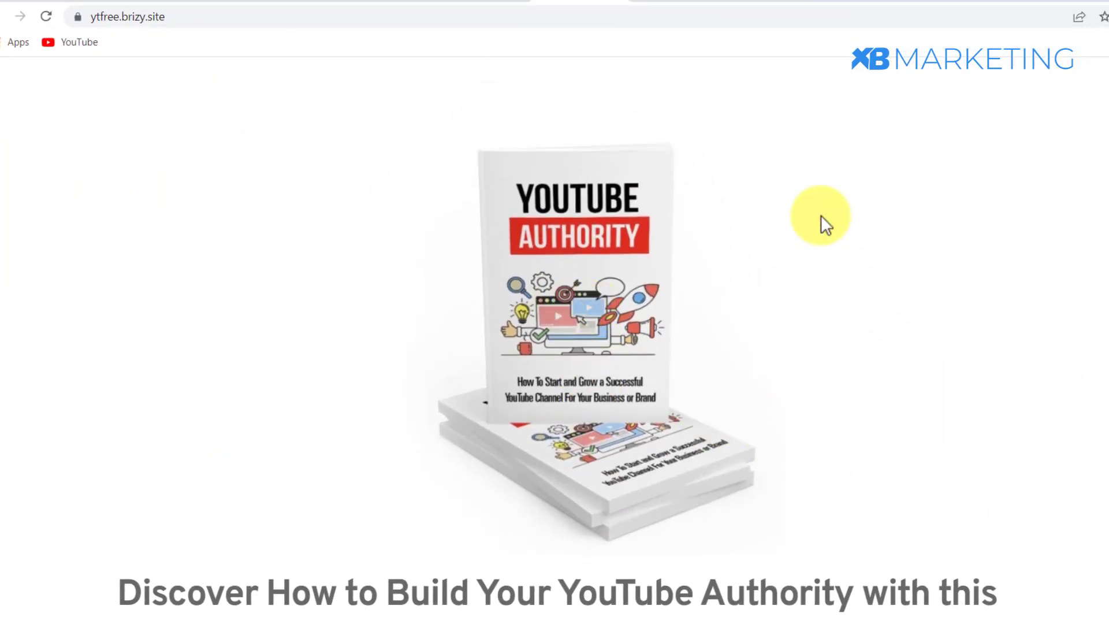
scroll(824, 223, down, 1)
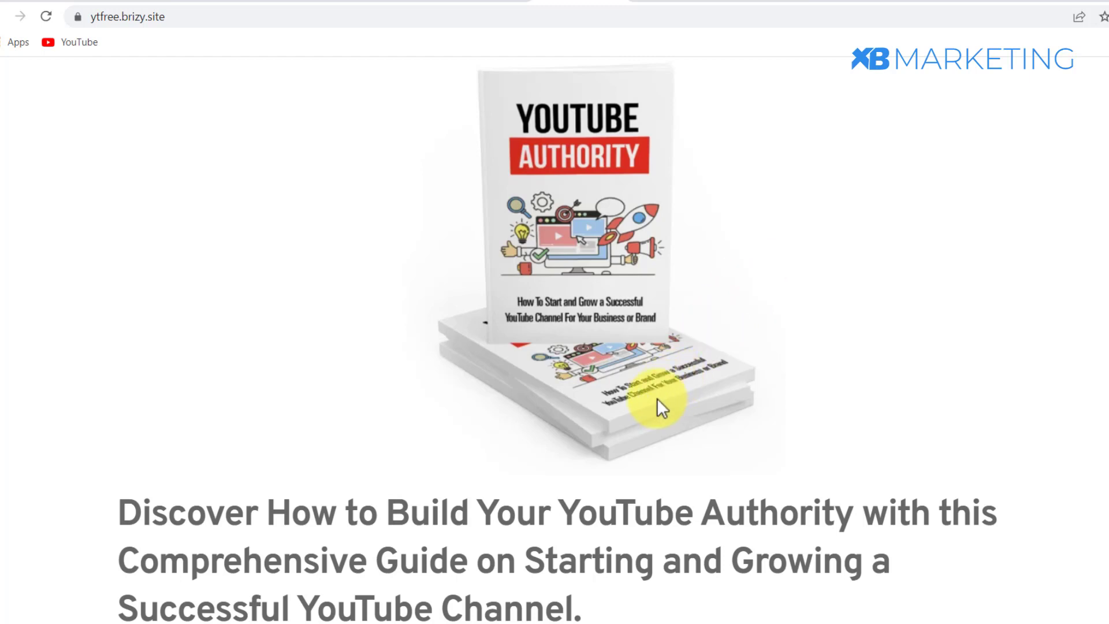
Switch to Word and read through the "How to Grow a YouTube Channel" guide, down to its [Locker link] placeholder.
click(520, 620)
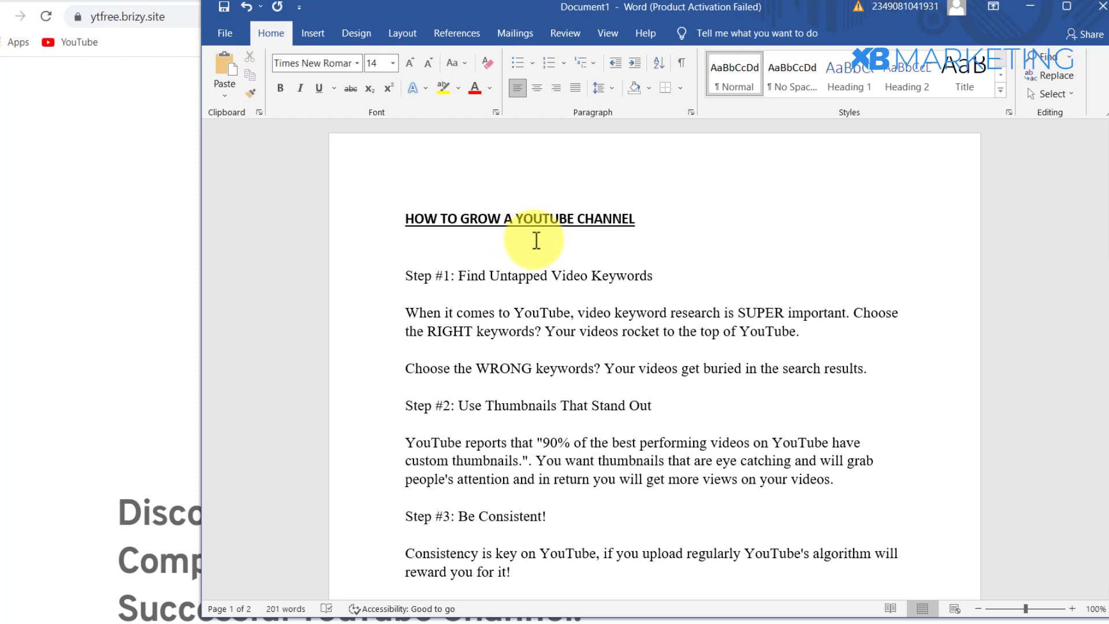
scroll(536, 240, down, 1)
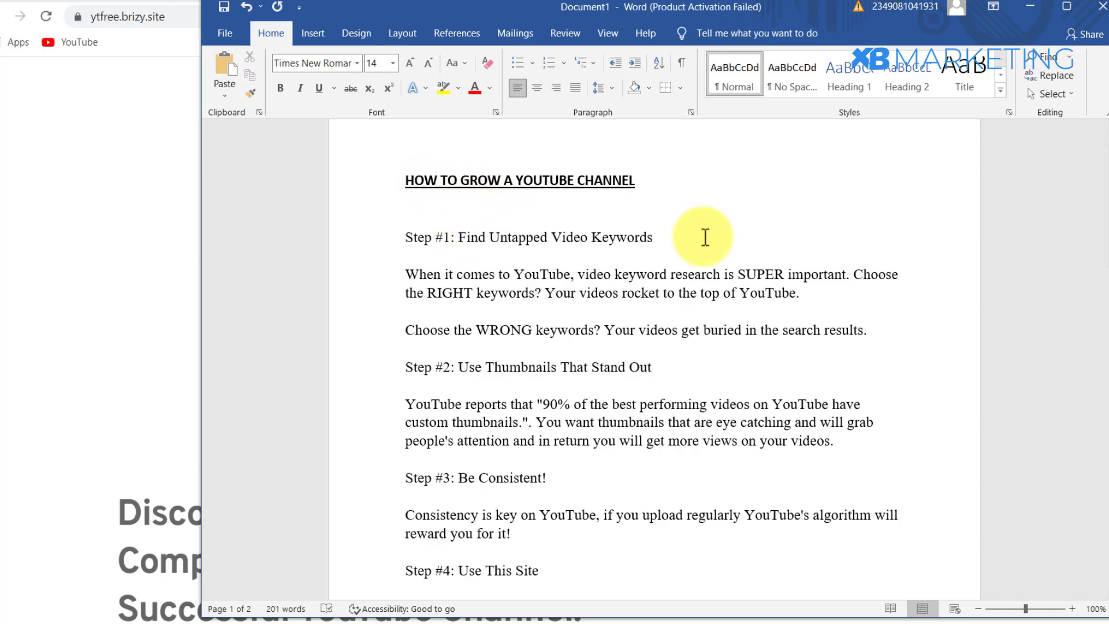
scroll(551, 222, down, 3)
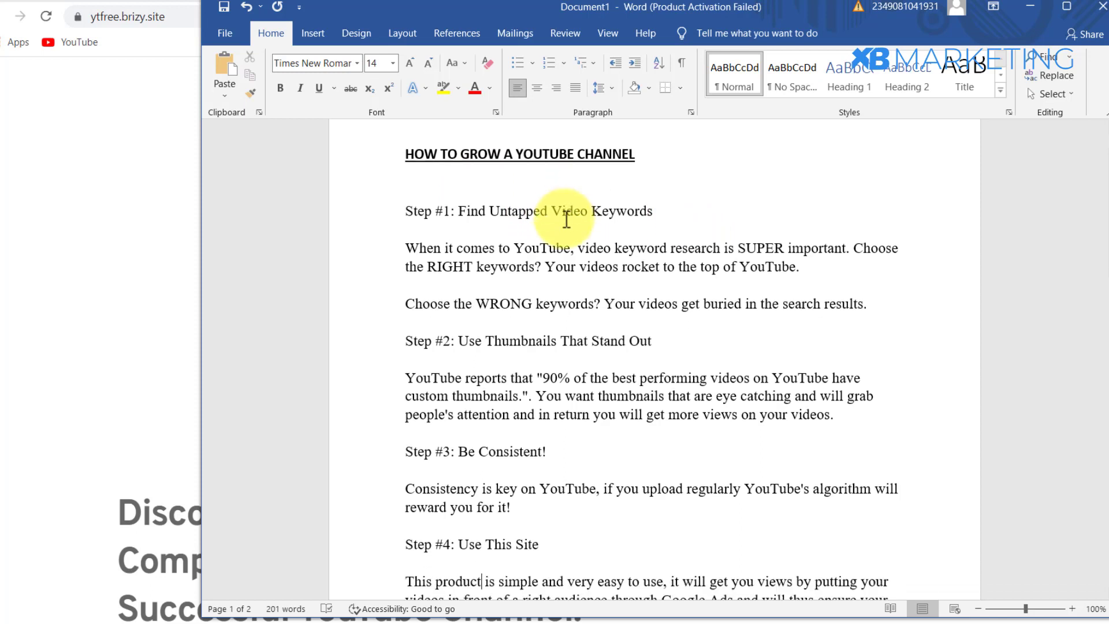
scroll(569, 217, down, 2)
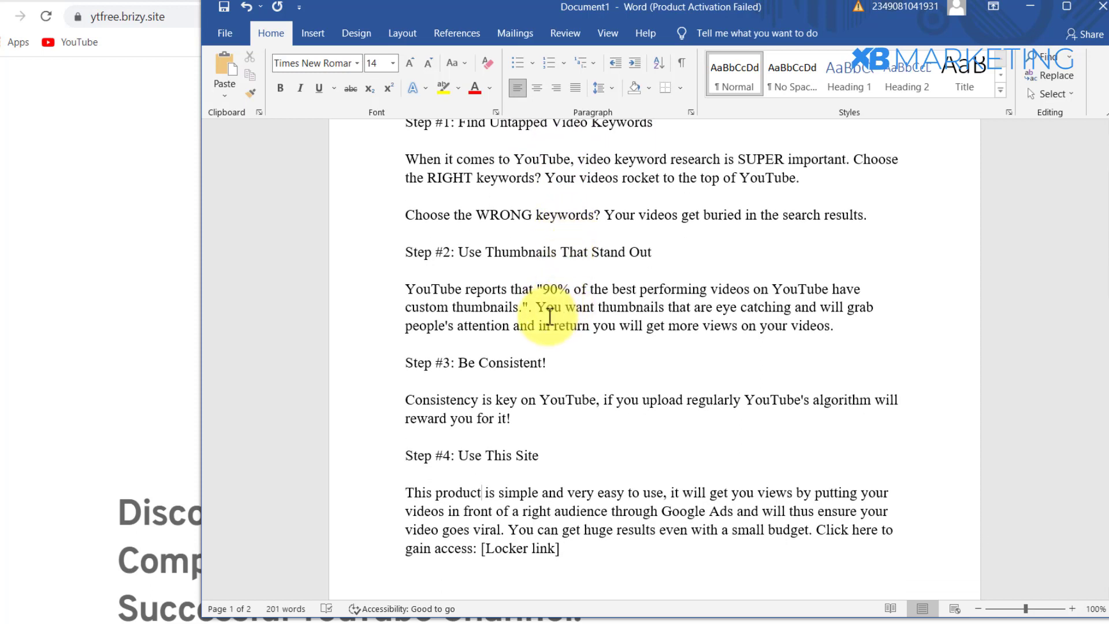
scroll(550, 316, down, 3)
scroll(529, 300, up, 4)
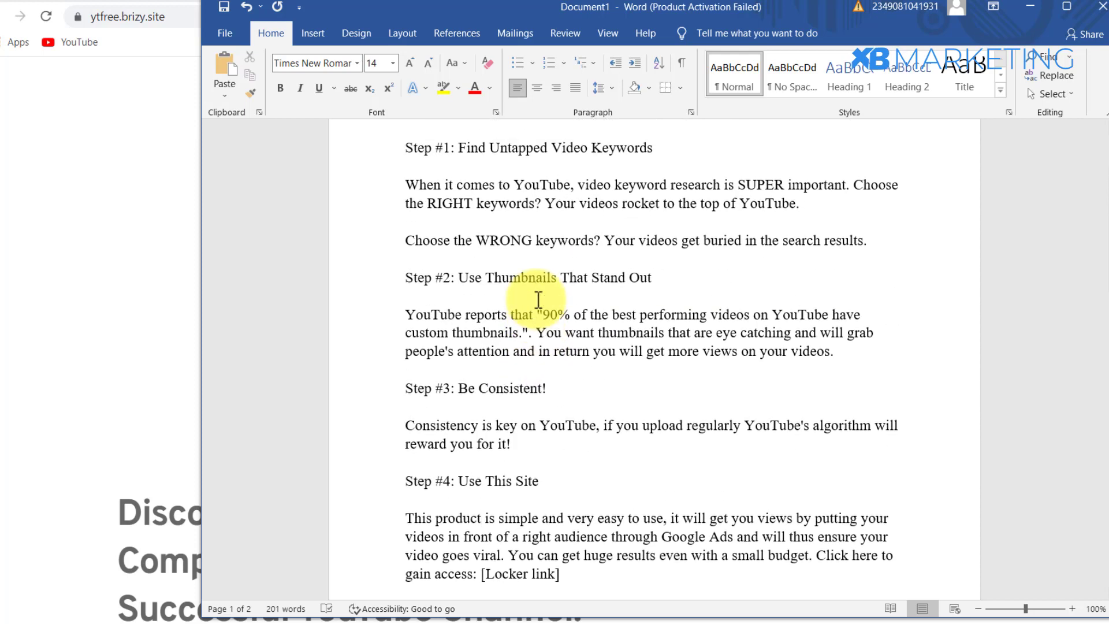
scroll(538, 300, up, 2)
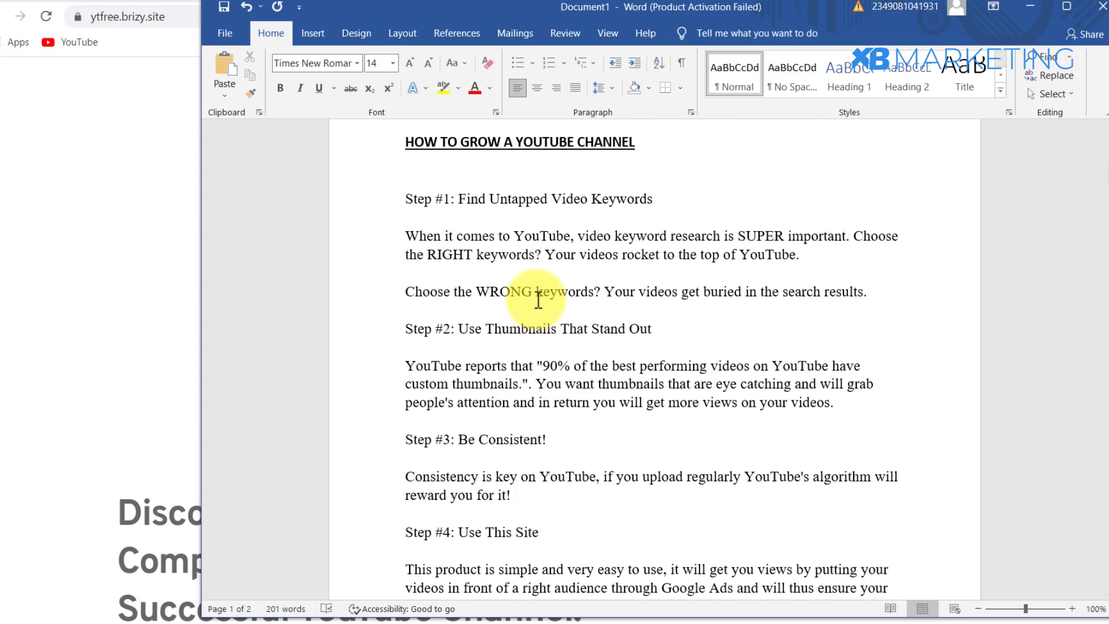
scroll(538, 299, up, 1)
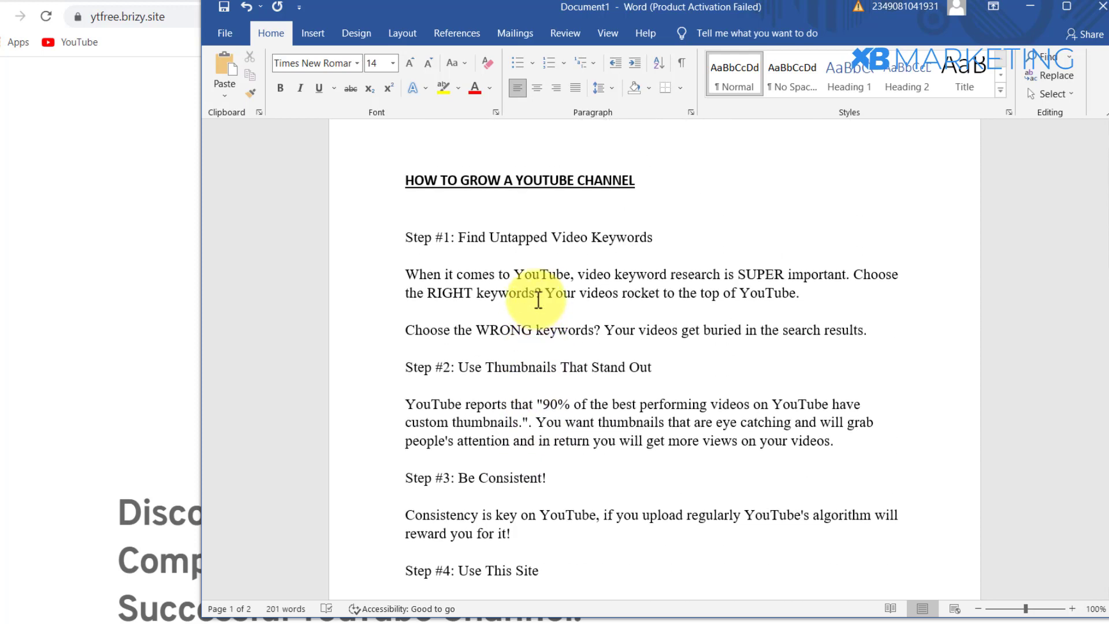
scroll(538, 299, down, 6)
drag(554, 435, 501, 437)
click(509, 438)
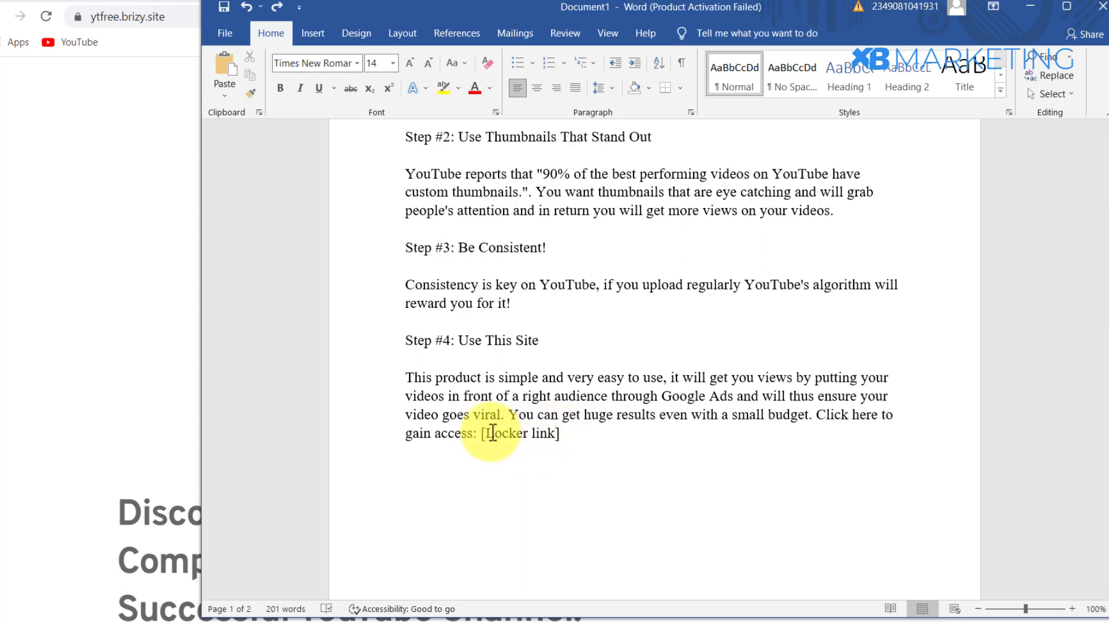
Return to the published ytfree.brizy.site page in the browser and review its offer, download button and web address.
click(76, 186)
scroll(428, 323, down, 5)
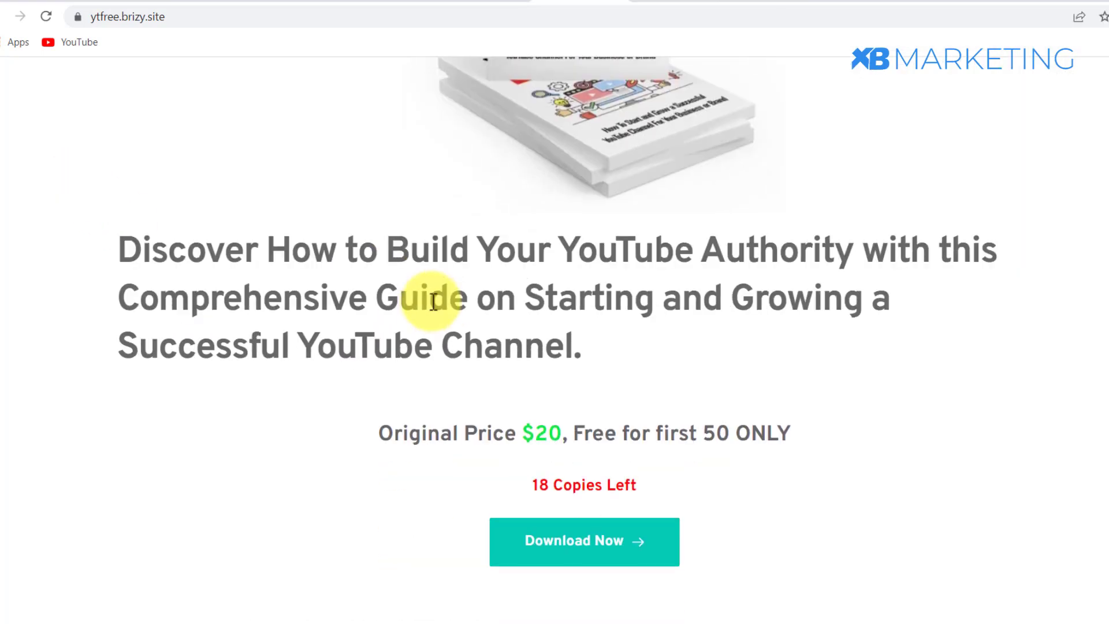
scroll(433, 300, up, 4)
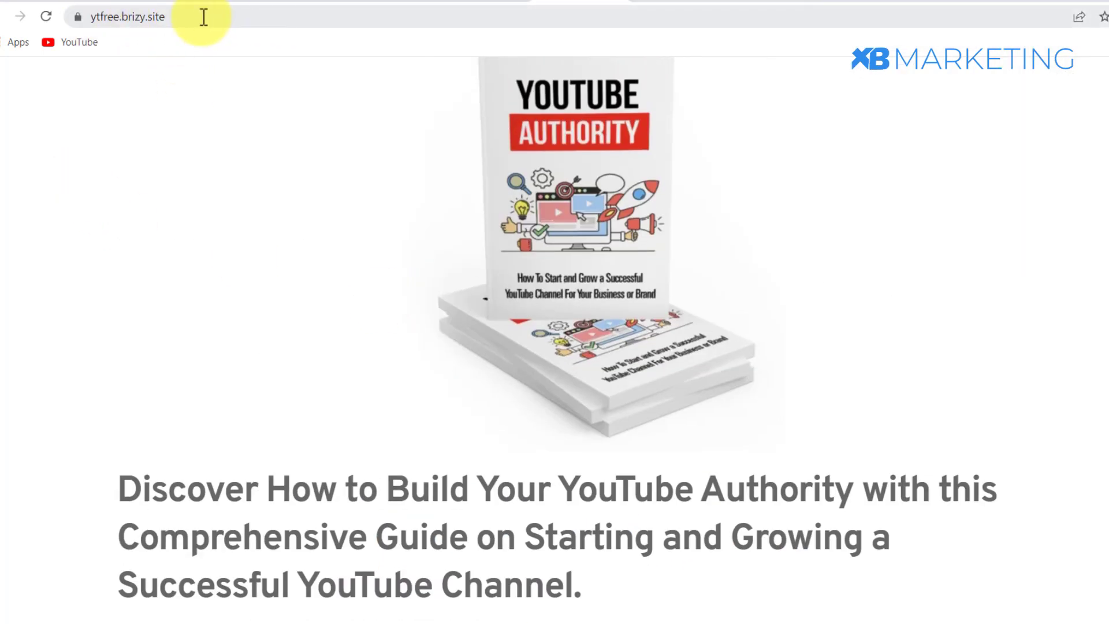
click(116, 17)
click(145, 236)
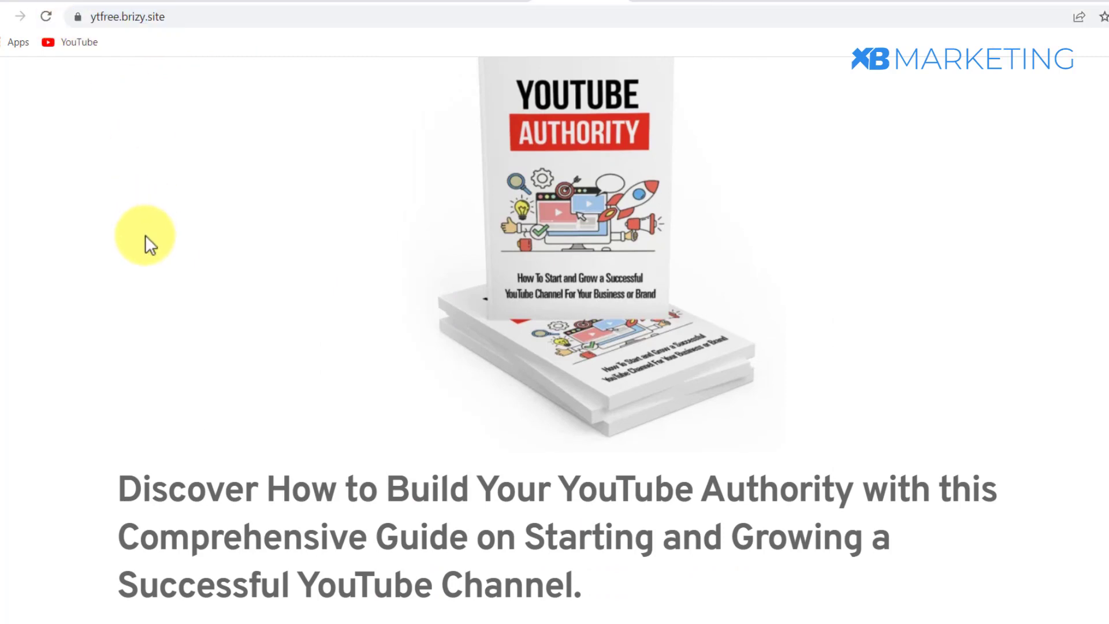
Copy the published page's ytfree.brizy.site address and paste it over the "Locker link" placeholder text at the end of the Word guide.
scroll(328, 341, down, 4)
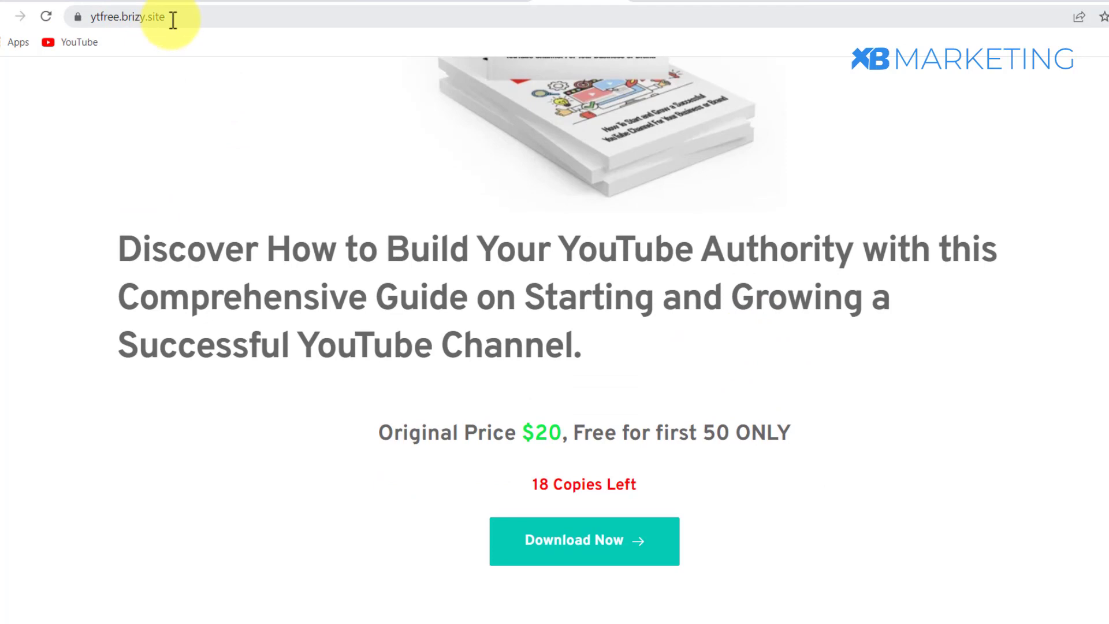
click(173, 21)
key(ctrl+c)
click(605, 445)
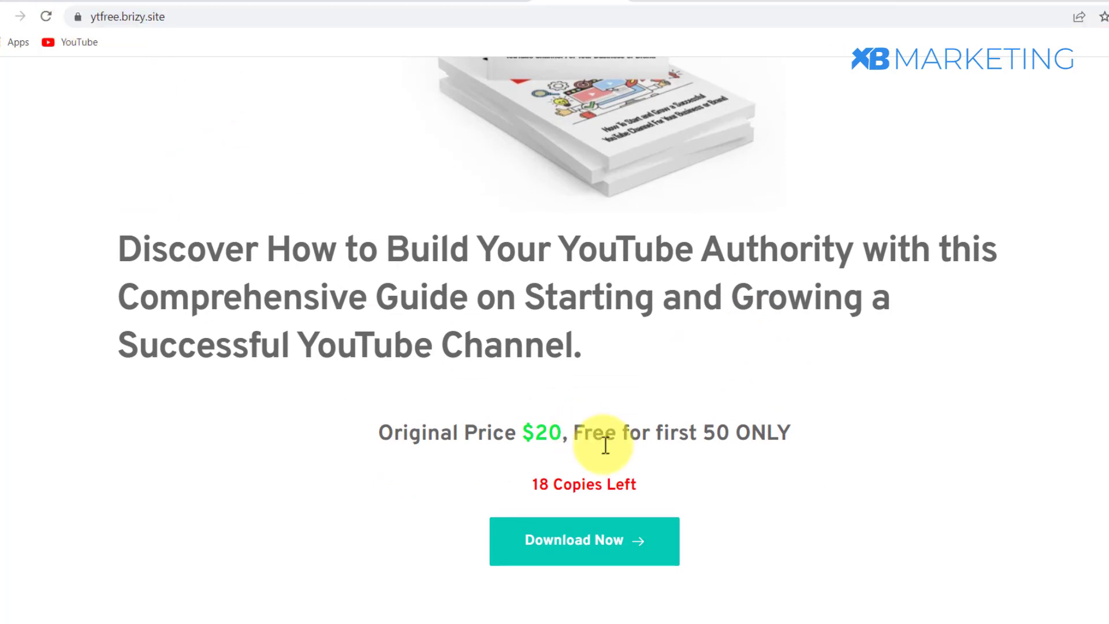
click(510, 623)
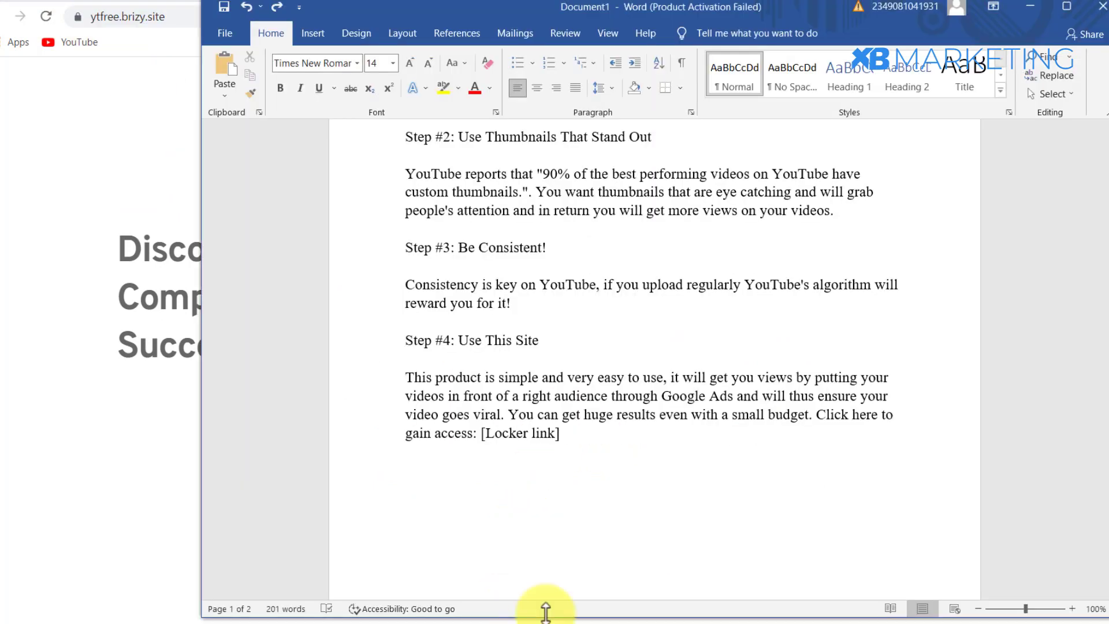
drag(556, 434, 496, 434)
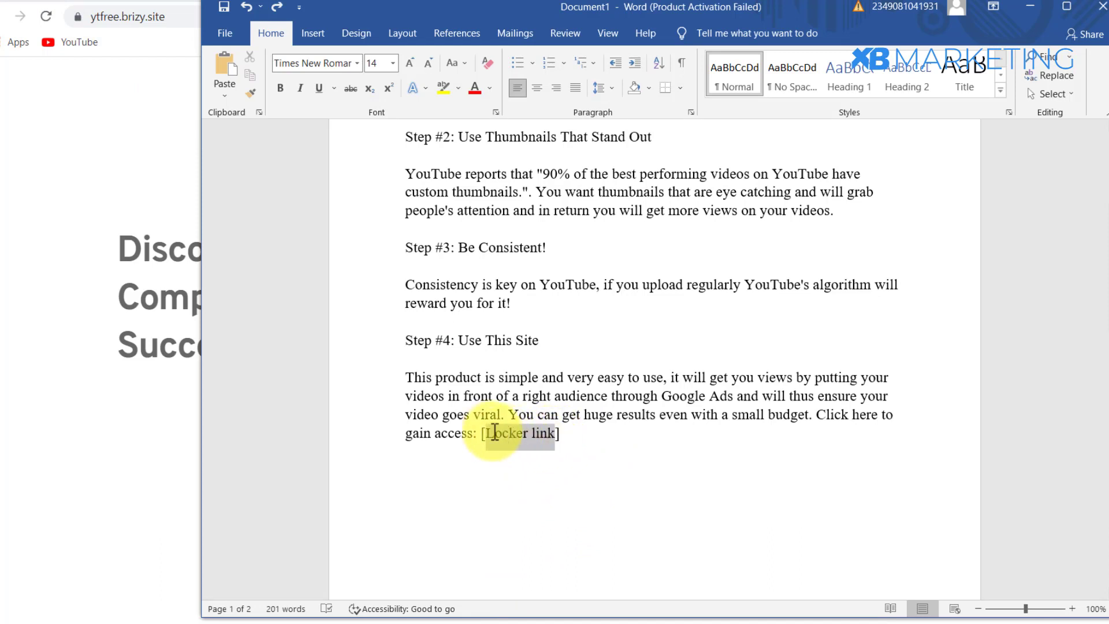
key(ctrl+v)
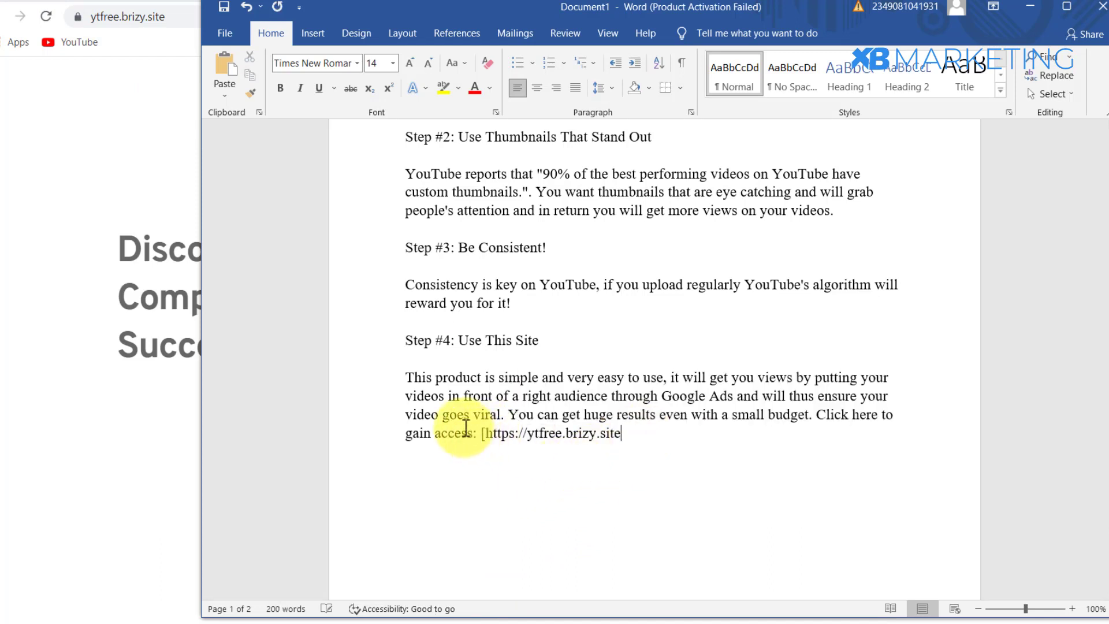
key(BackSpace)
click(486, 433)
key(BackSpace)
click(523, 465)
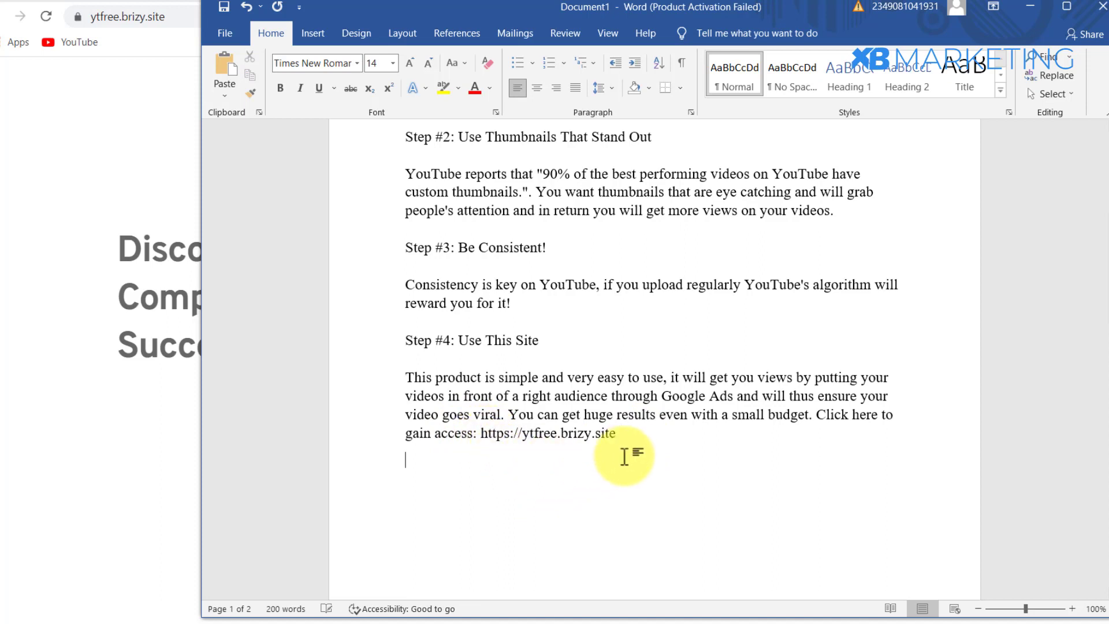
drag(617, 436, 482, 435)
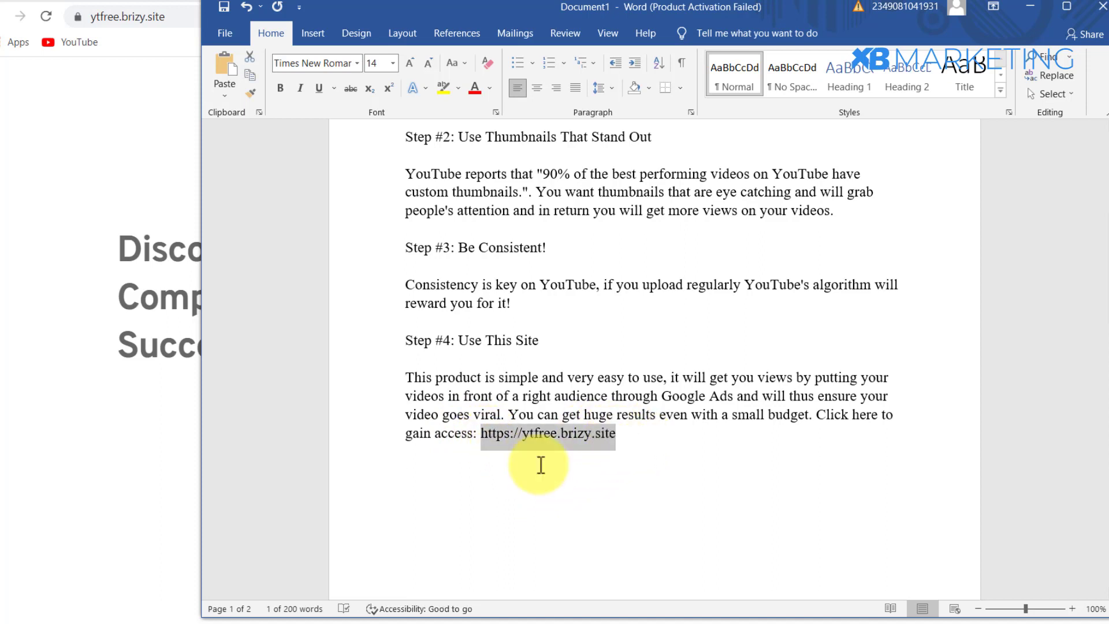
click(540, 466)
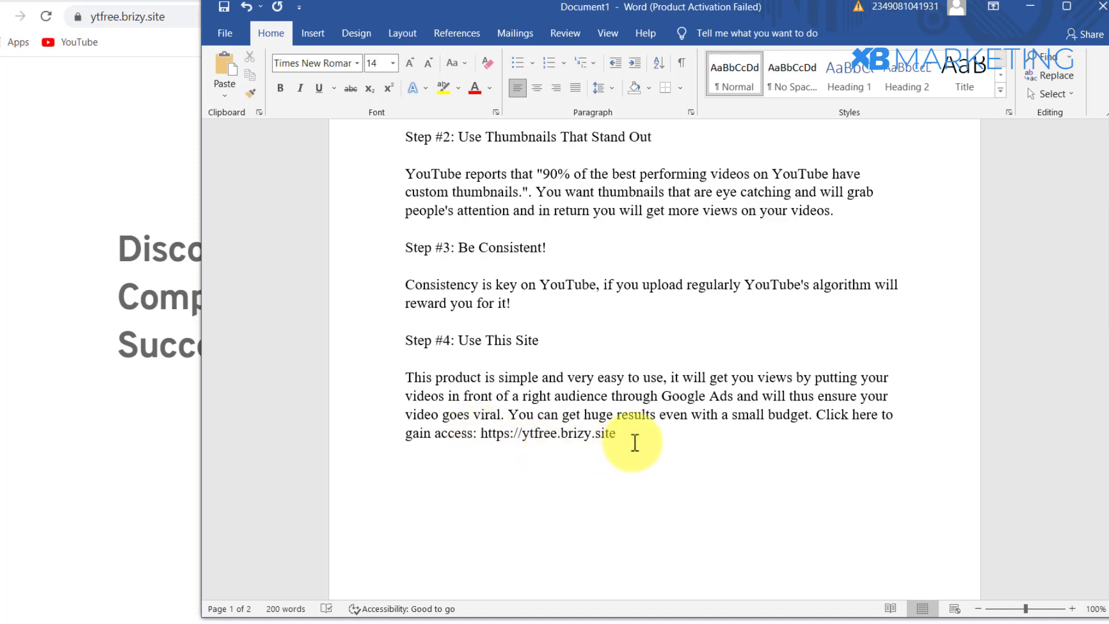
Return to the published landing page in the browser and examine its book cover, headline, limited offer and Download Now button.
click(44, 129)
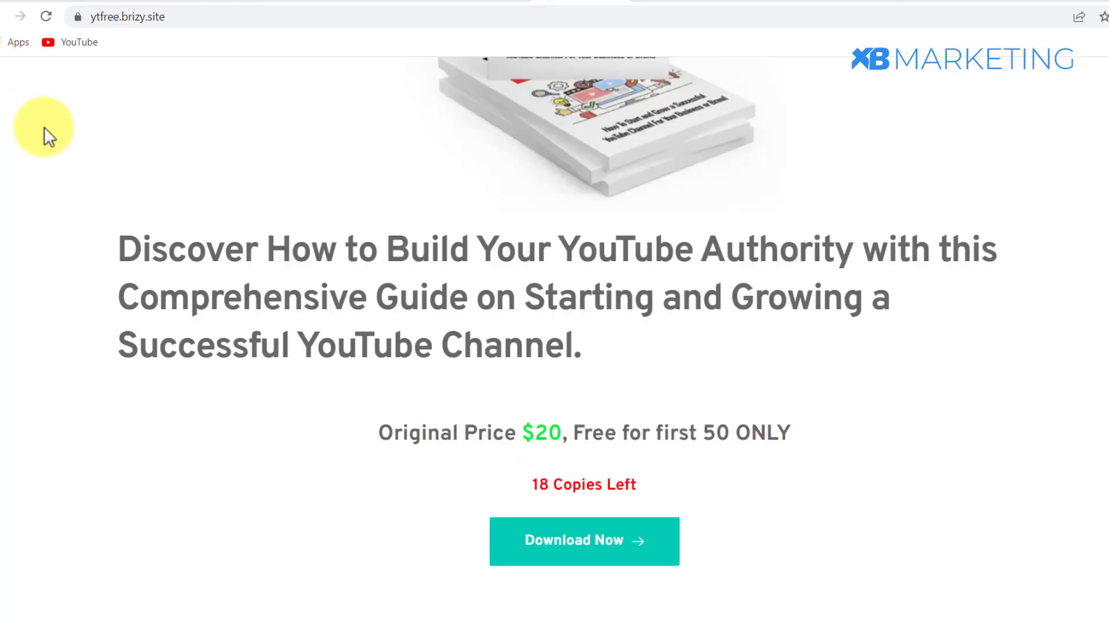
scroll(567, 395, up, 1)
scroll(572, 403, down, 1)
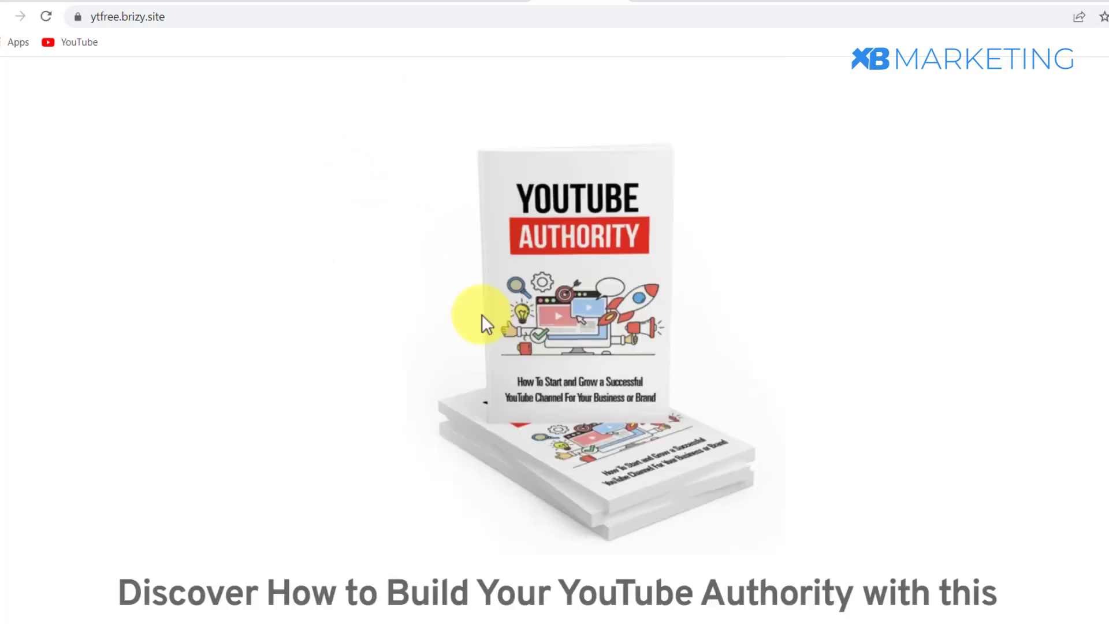
scroll(583, 290, down, 6)
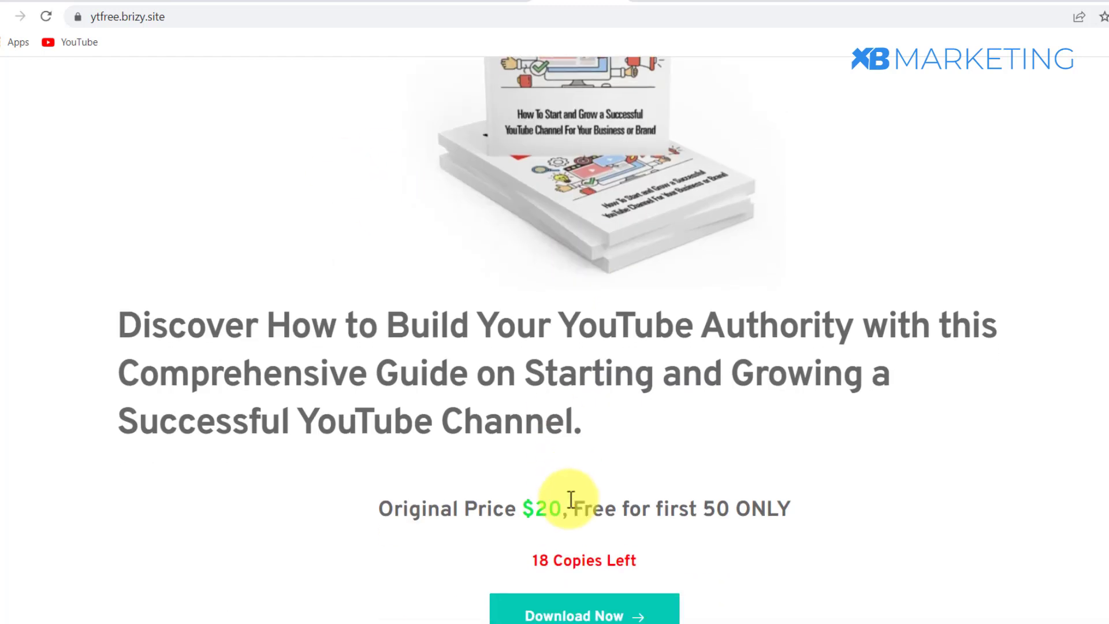
click(575, 554)
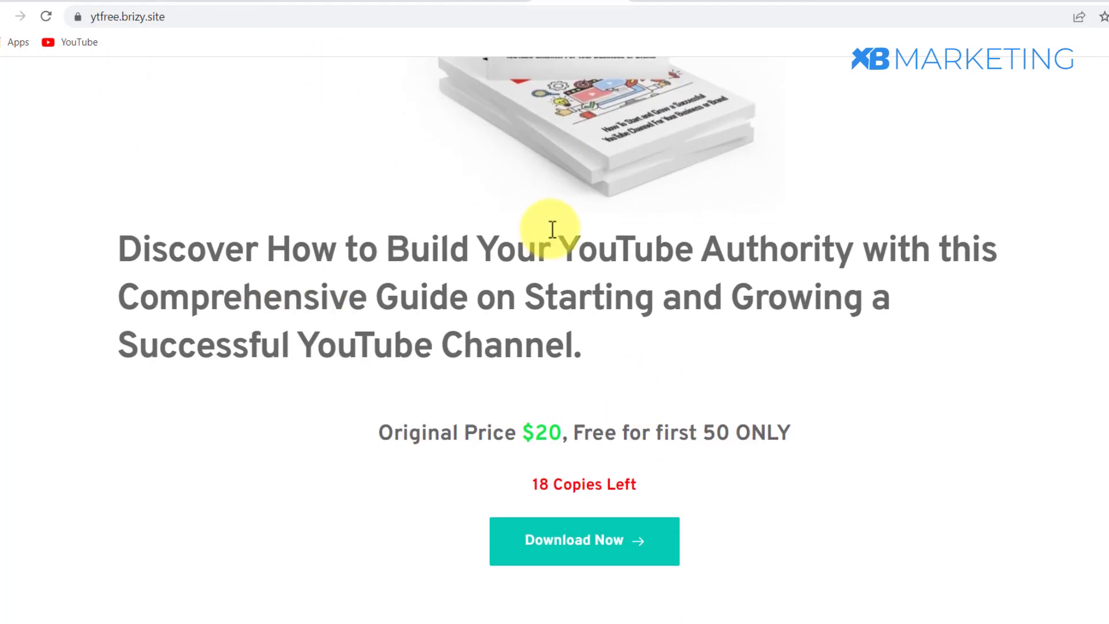
scroll(647, 277, up, 2)
scroll(650, 278, down, 1)
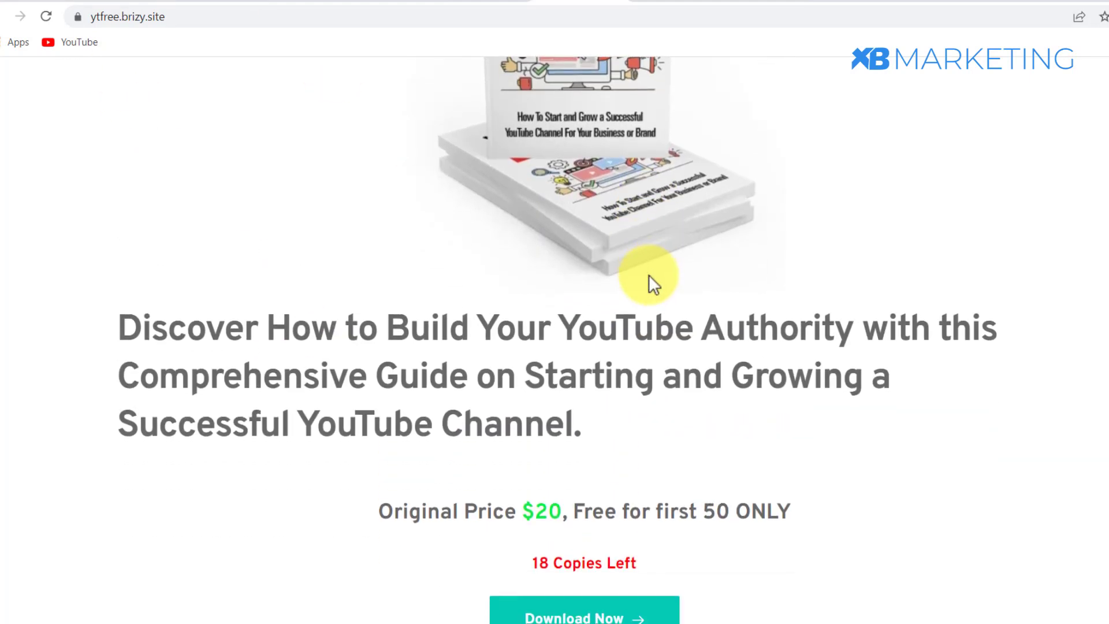
scroll(650, 283, down, 1)
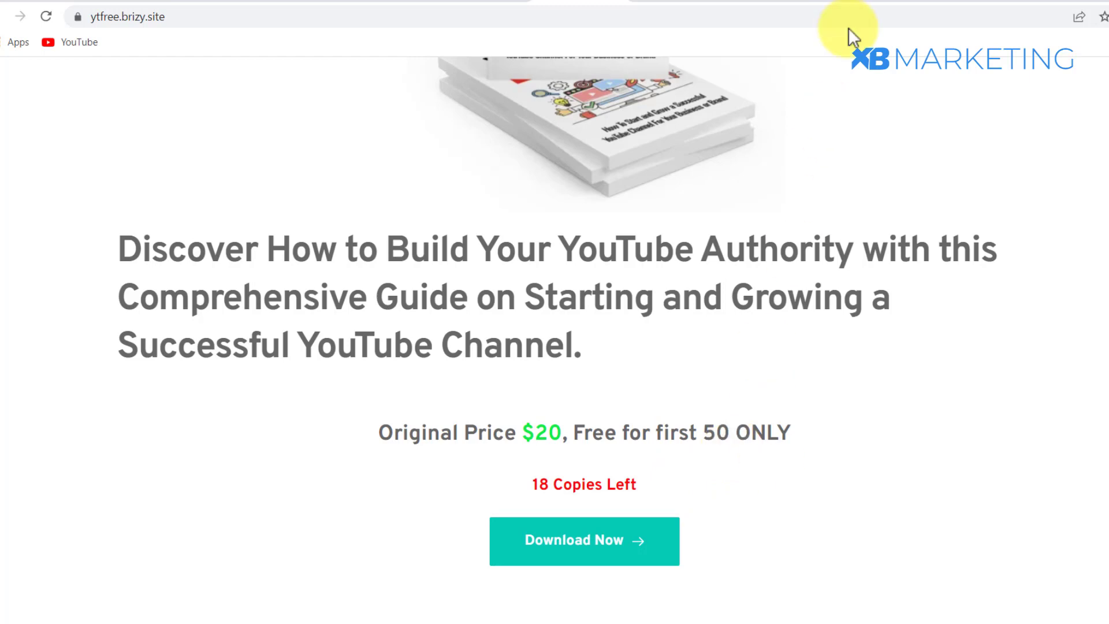
Switch to the Facebook group search for "grow your youtube channel" and browse the listed YouTube growth groups.
click(838, 2)
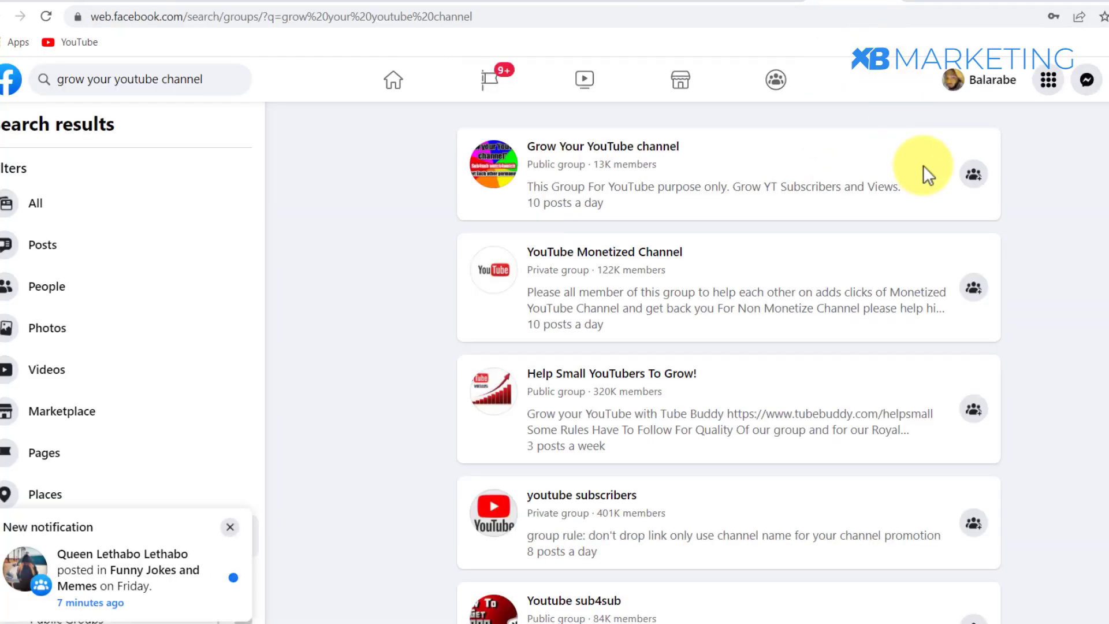
click(230, 526)
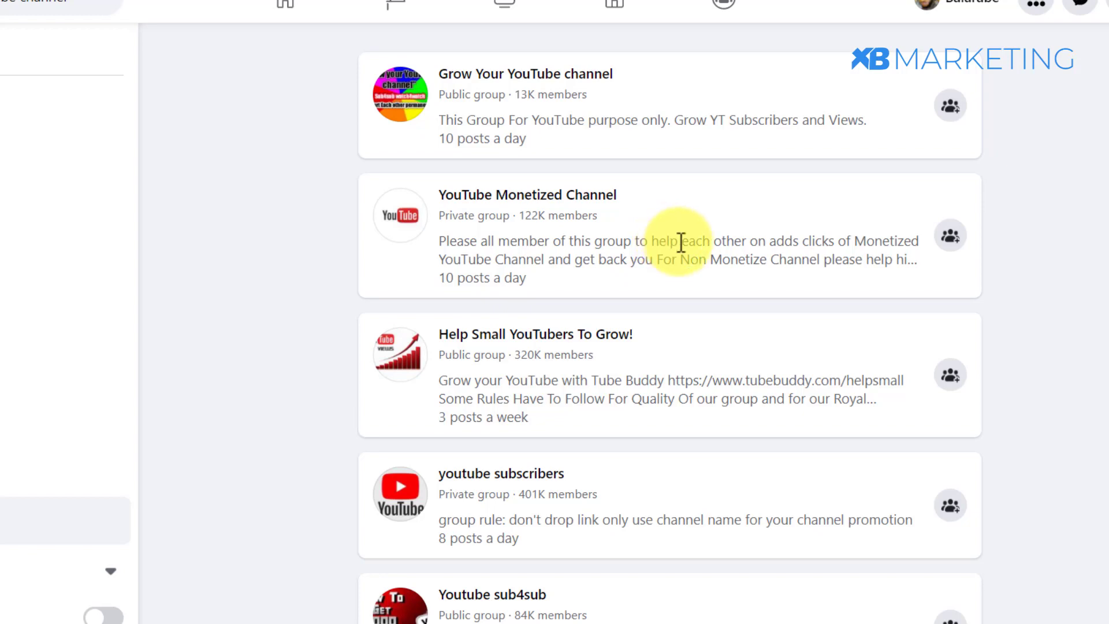
scroll(708, 251, down, 2)
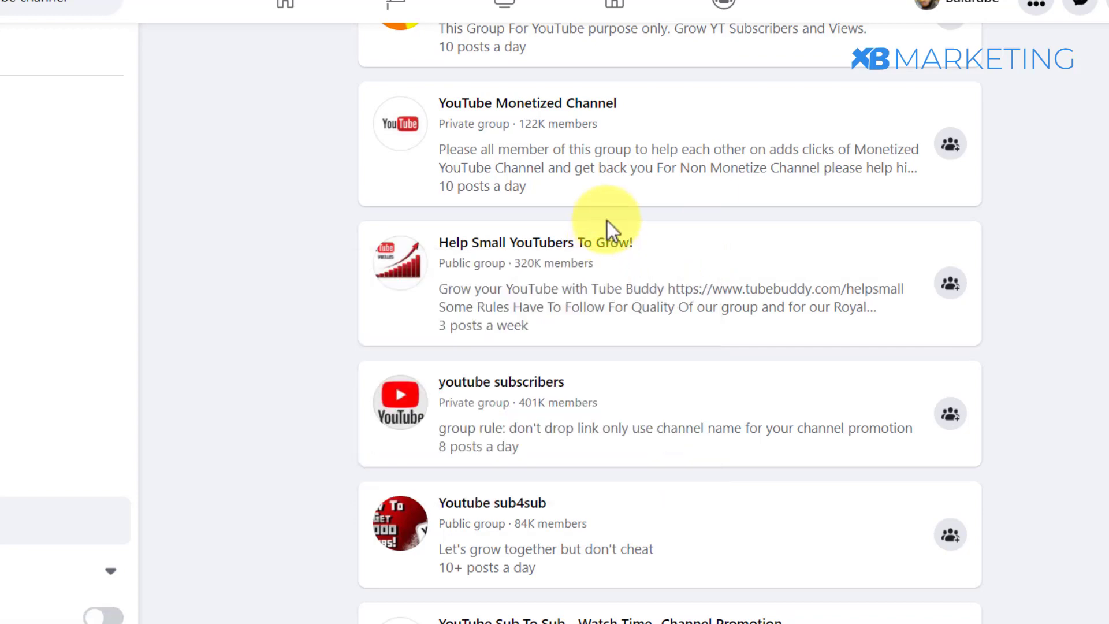
scroll(609, 214, down, 10)
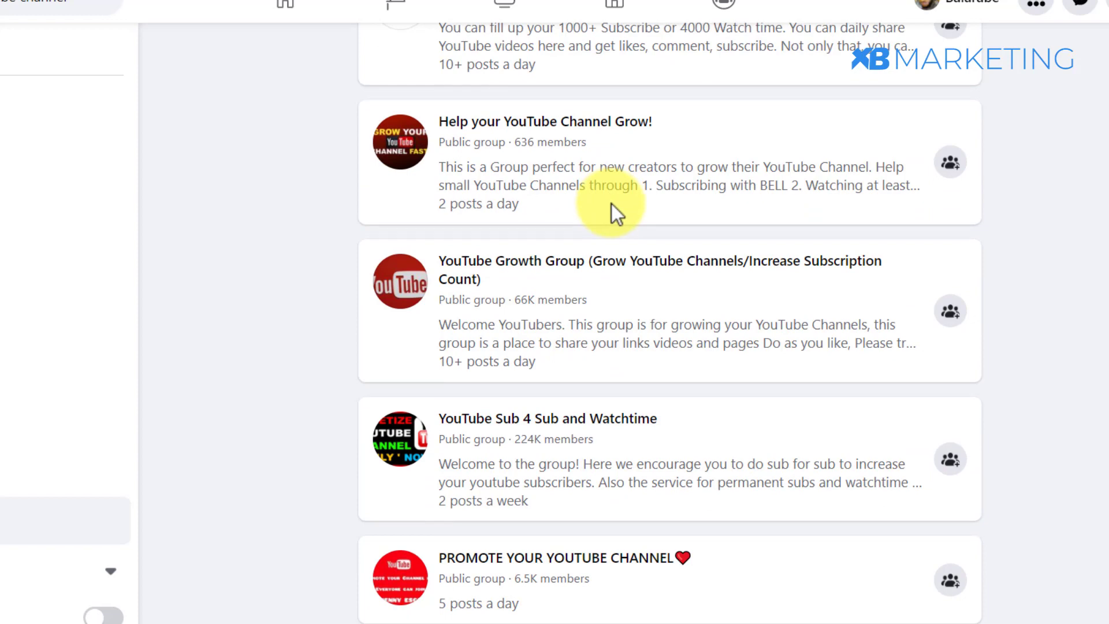
scroll(612, 204, down, 4)
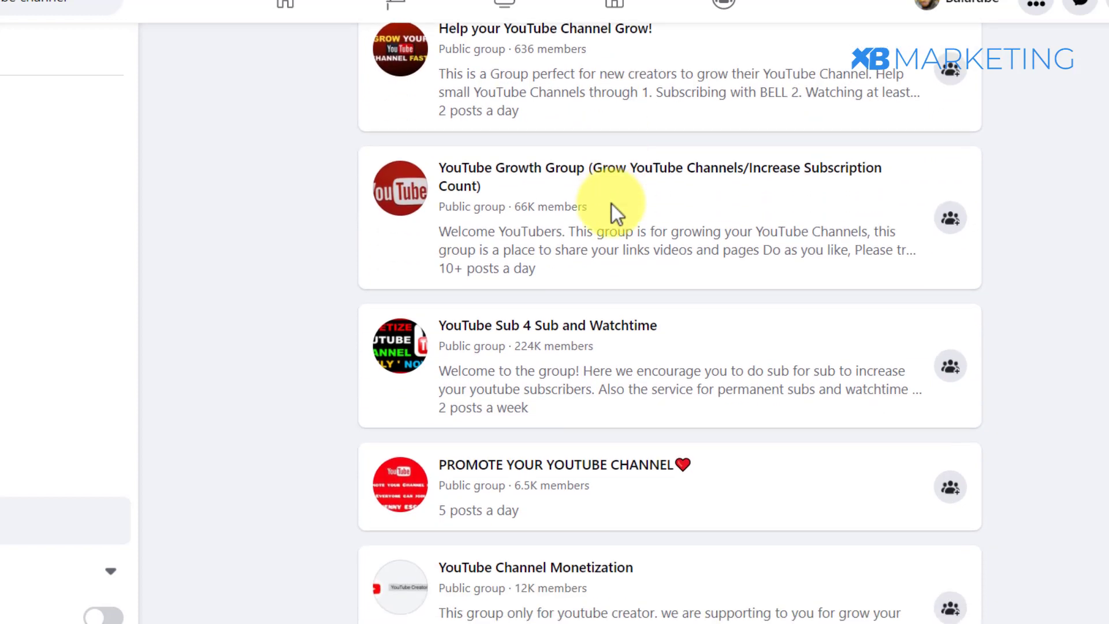
scroll(508, 266, down, 10)
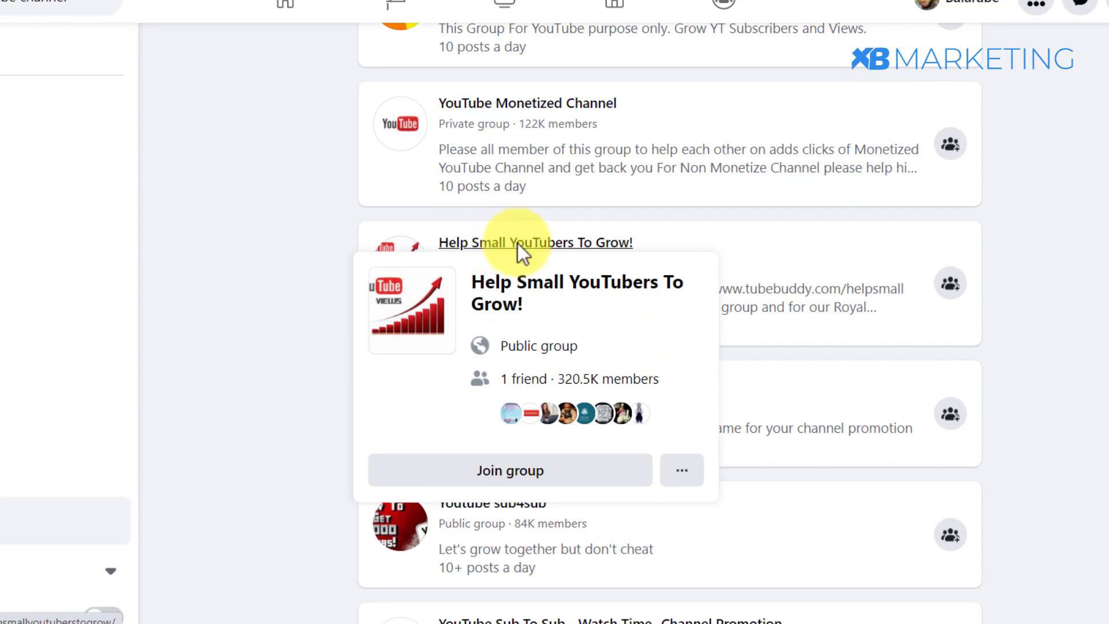
Open the "Help Small YouTubers To Grow!" group and examine the engagement on its "Hit the YouTubes!" post.
click(517, 244)
scroll(302, 283, down, 10)
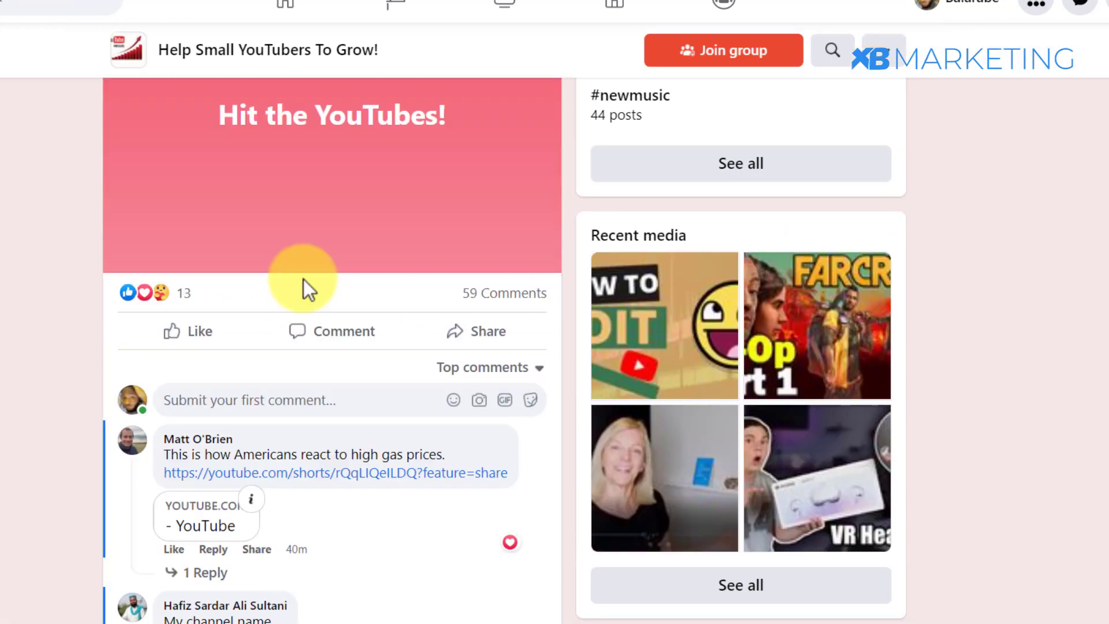
scroll(317, 274, up, 6)
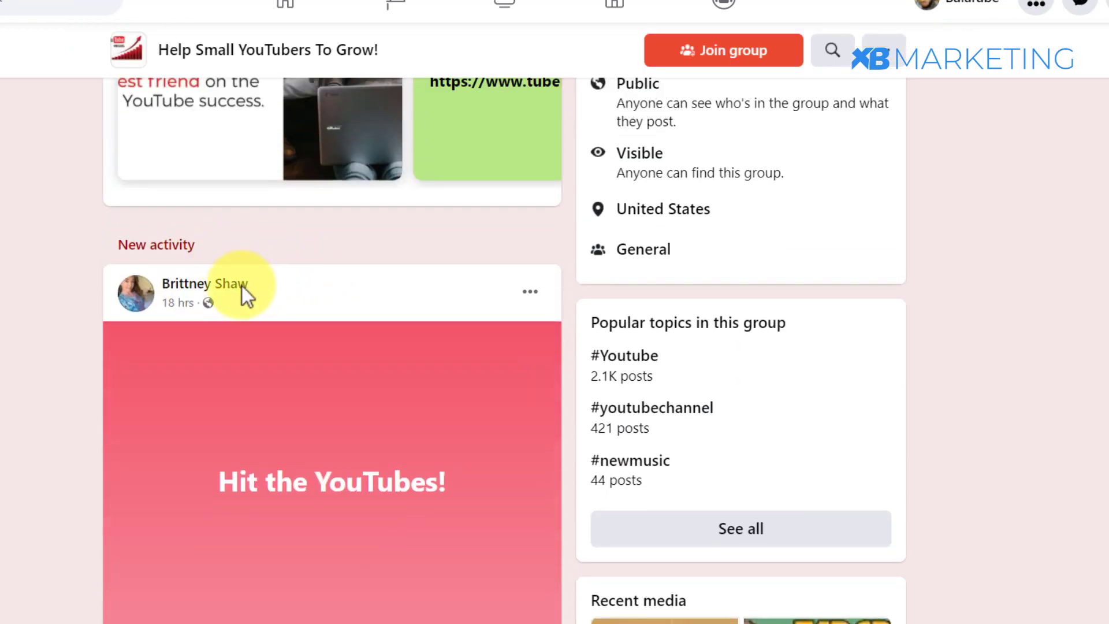
scroll(241, 286, down, 3)
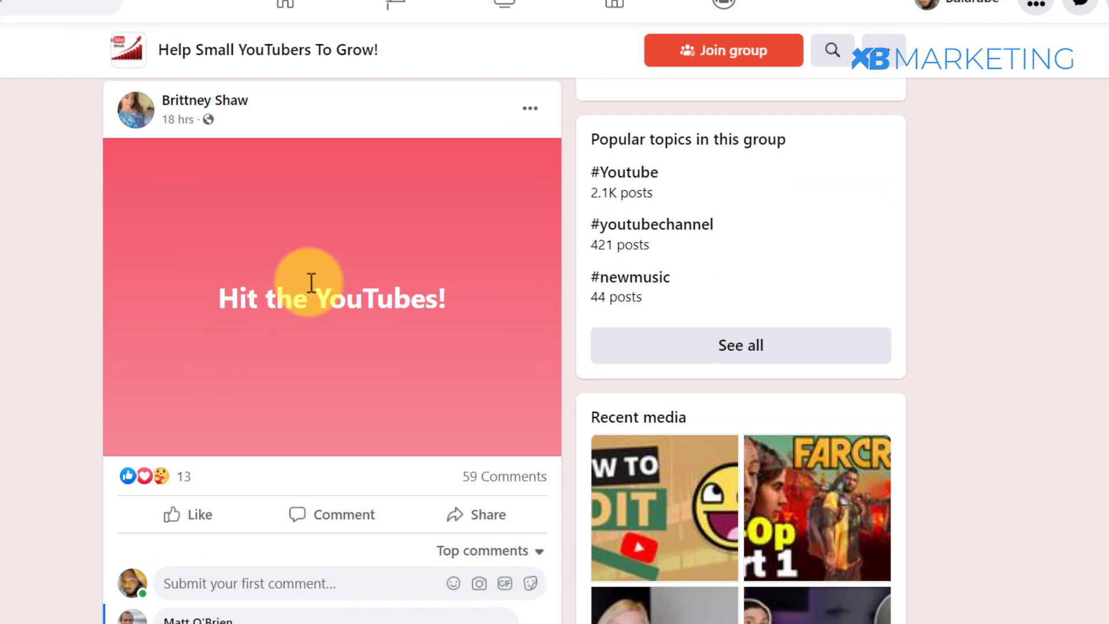
scroll(179, 173, up, 2)
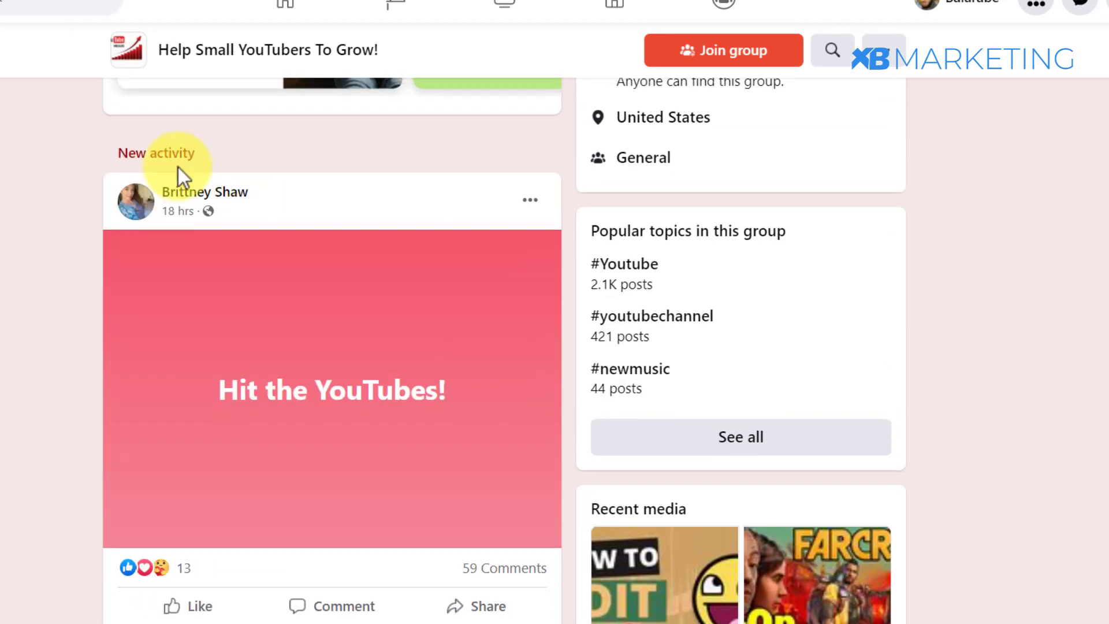
scroll(317, 287, down, 3)
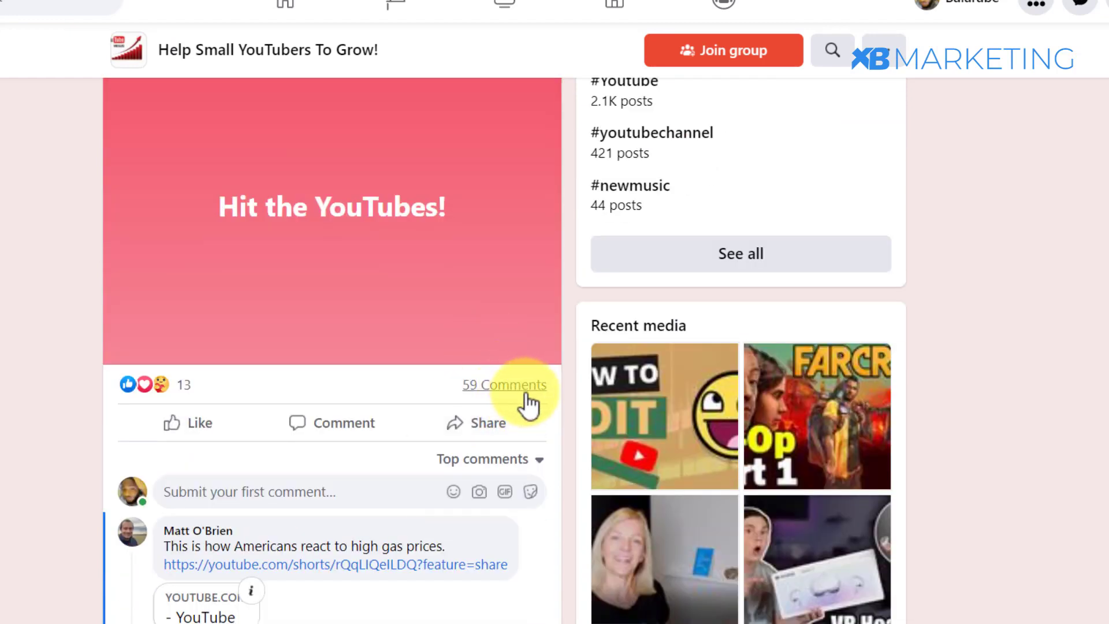
scroll(514, 387, down, 15)
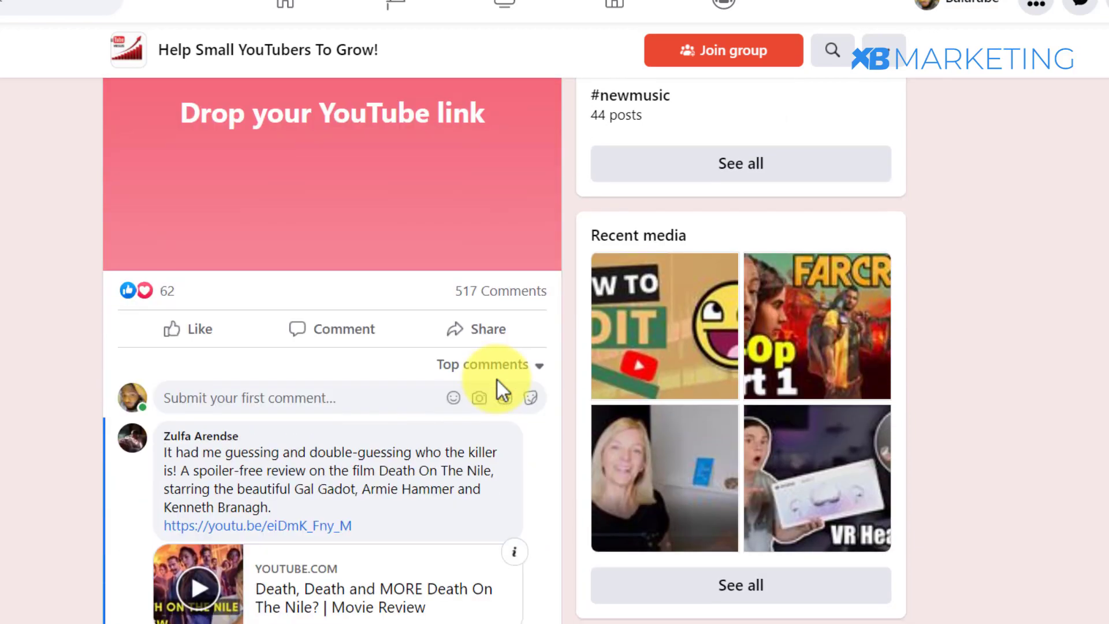
Browse more of the group's discussion posts and comments, including "Drop your YouTube link", and return to the group header.
scroll(148, 411, down, 8)
scroll(175, 339, down, 13)
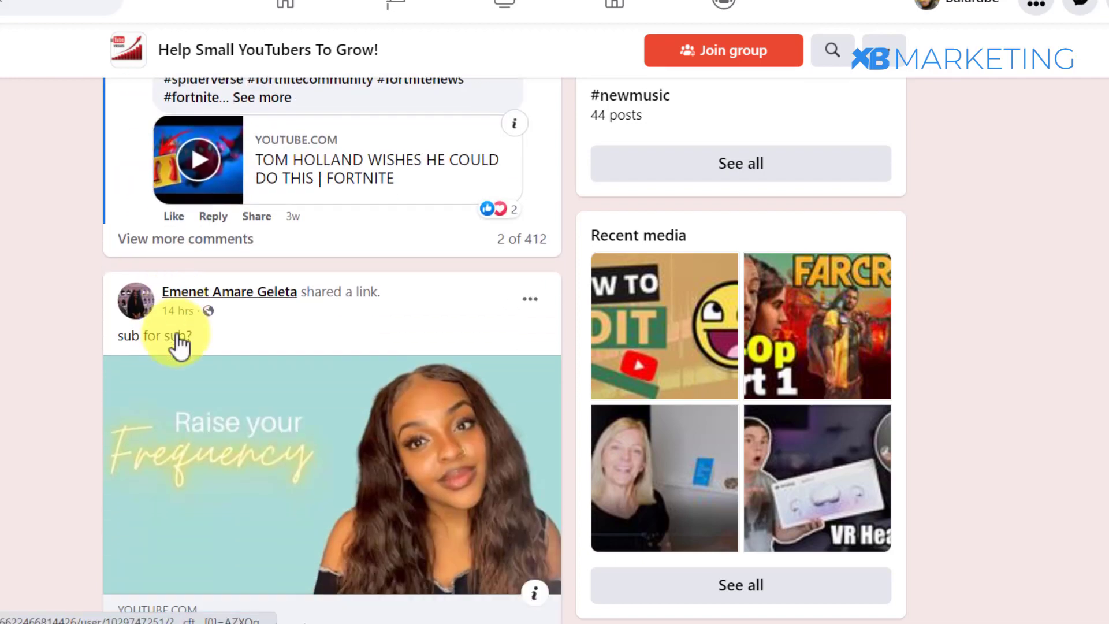
mouse_move(181, 341)
scroll(181, 341, up, 15)
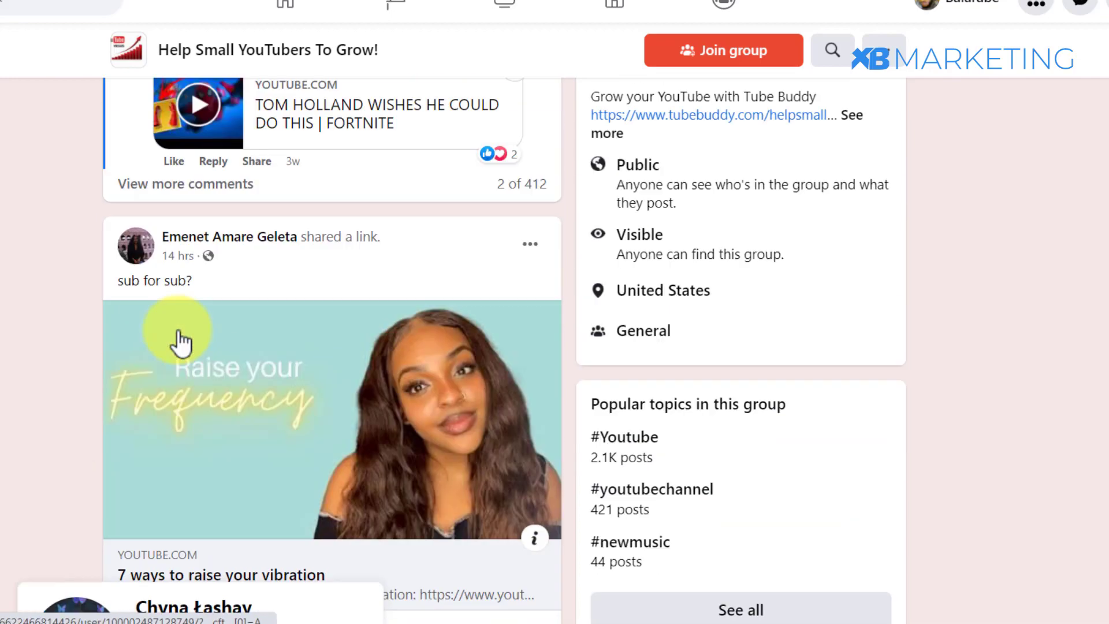
scroll(268, 371, up, 16)
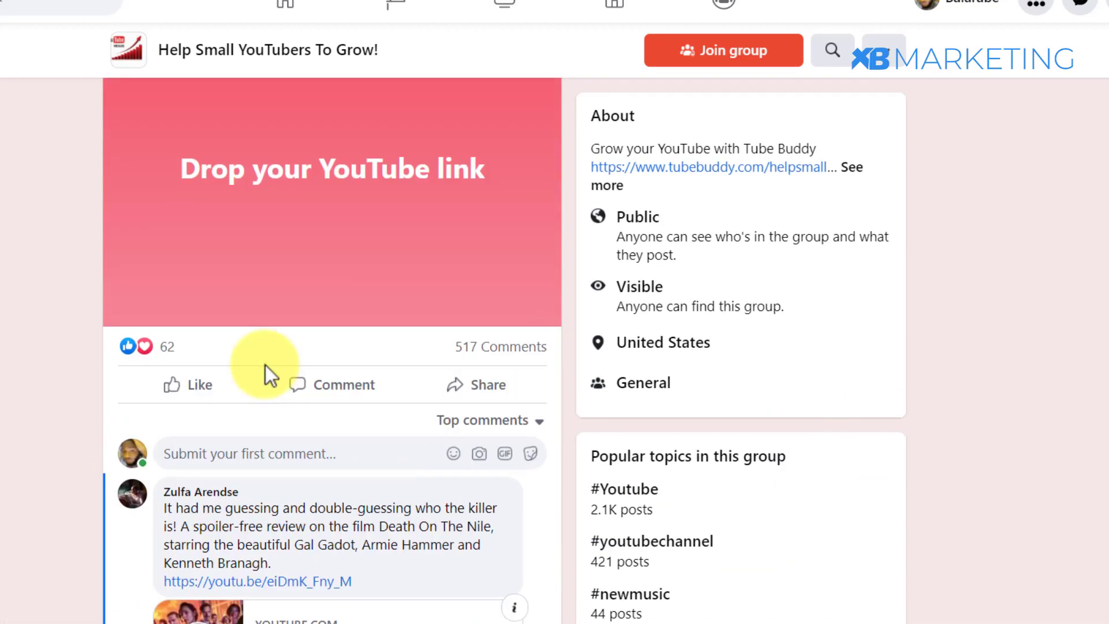
scroll(522, 332, up, 20)
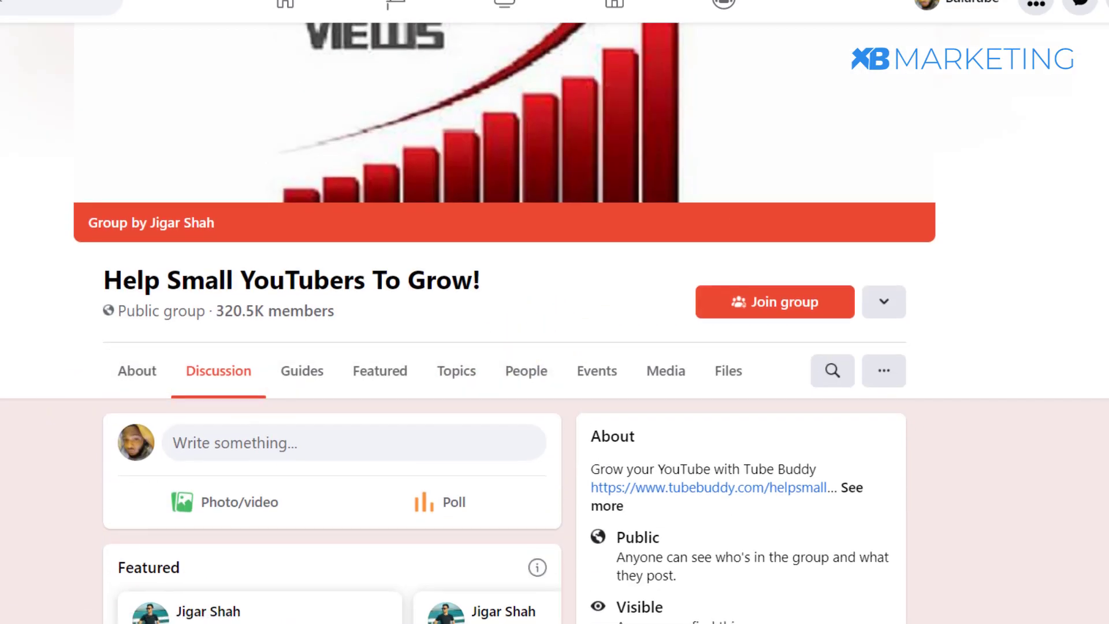
scroll(542, 334, down, 6)
scroll(247, 236, up, 6)
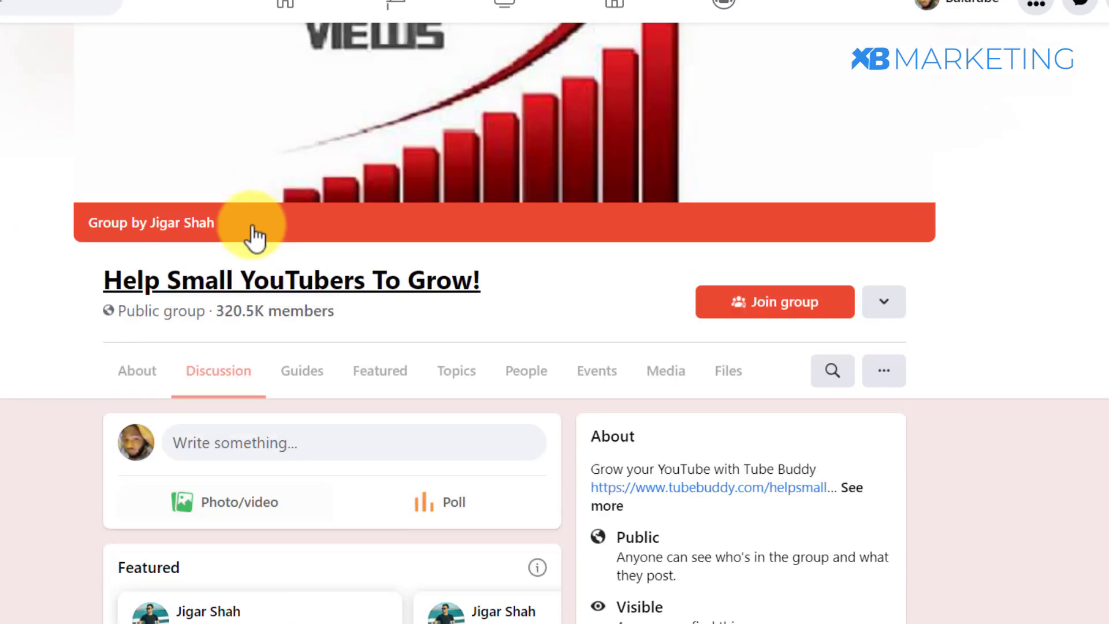
Draft a group post beginning "I will help 50 people grow their YouTube channels with this step-by-step guide for FREE!".
scroll(216, 408, down, 3)
click(236, 283)
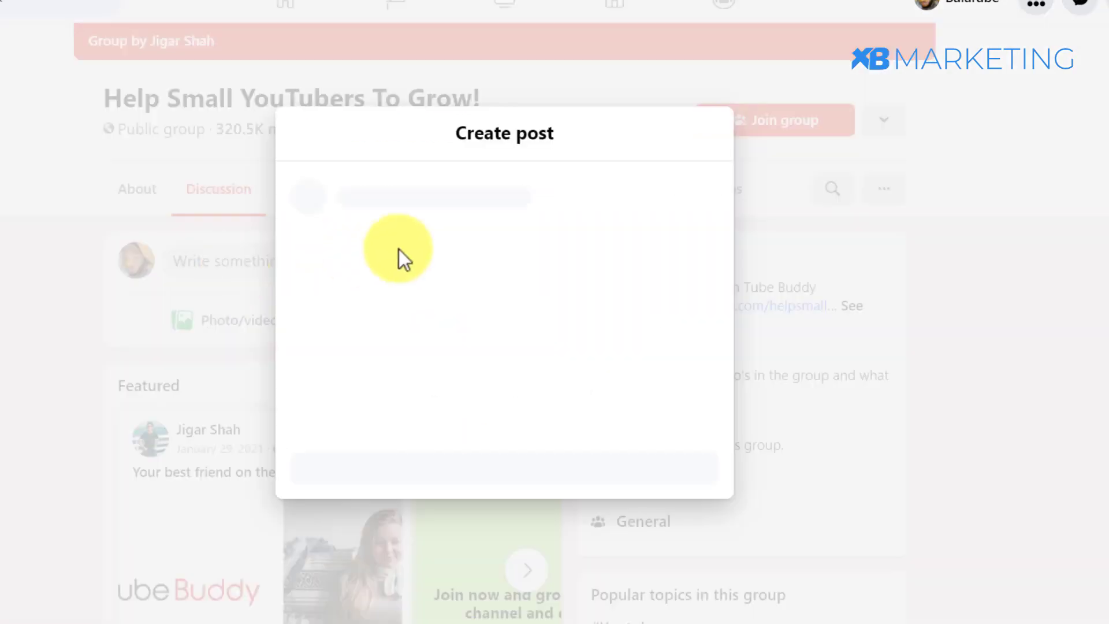
text(I will help 50 people grow their YouTube channels with this step-by-step guide for FREE! In order to participate like this post and type DONE below and I will send it to you.)
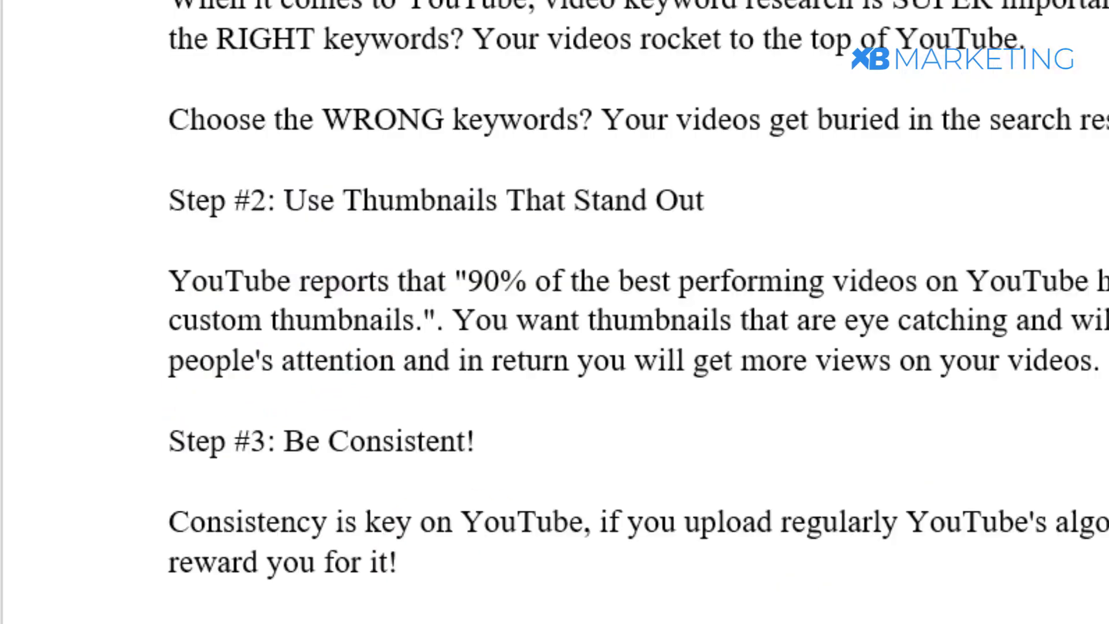
Switch to the "How to Grow a YouTube Channel" guide in Word, highlight its text from the title onward, and look through its steps.
scroll(513, 344, up, 5)
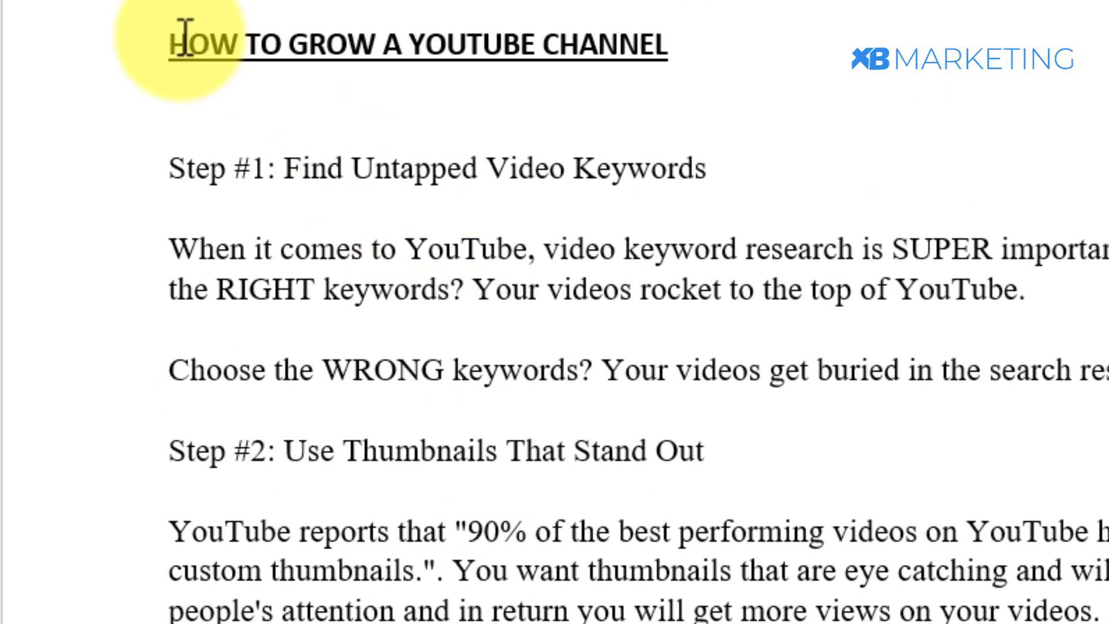
drag(171, 45, 634, 507)
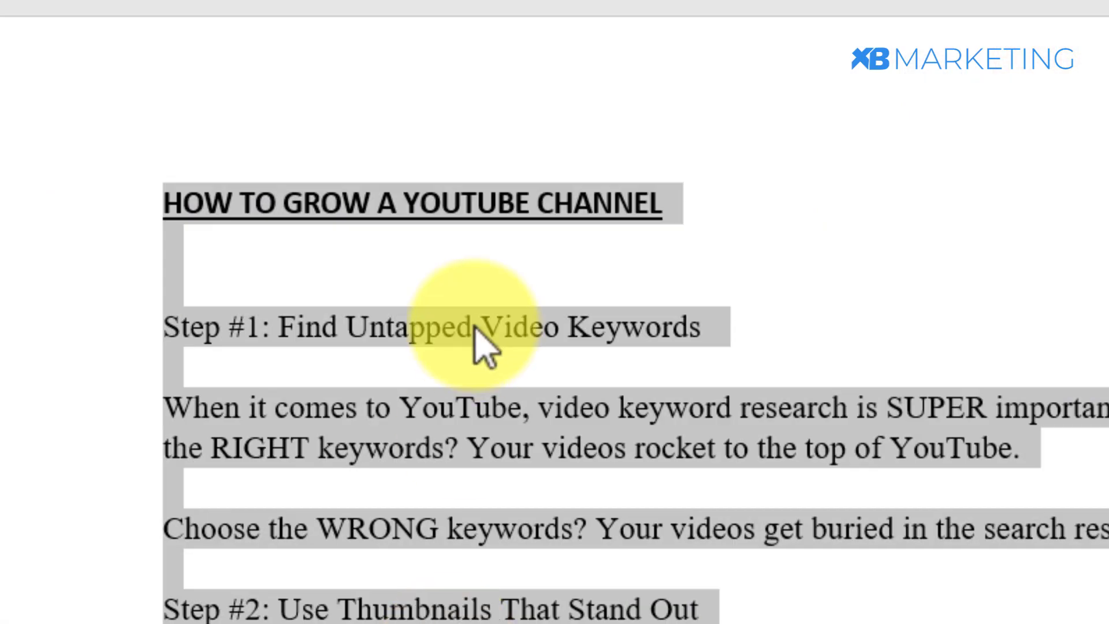
click(473, 324)
scroll(492, 382, down, 10)
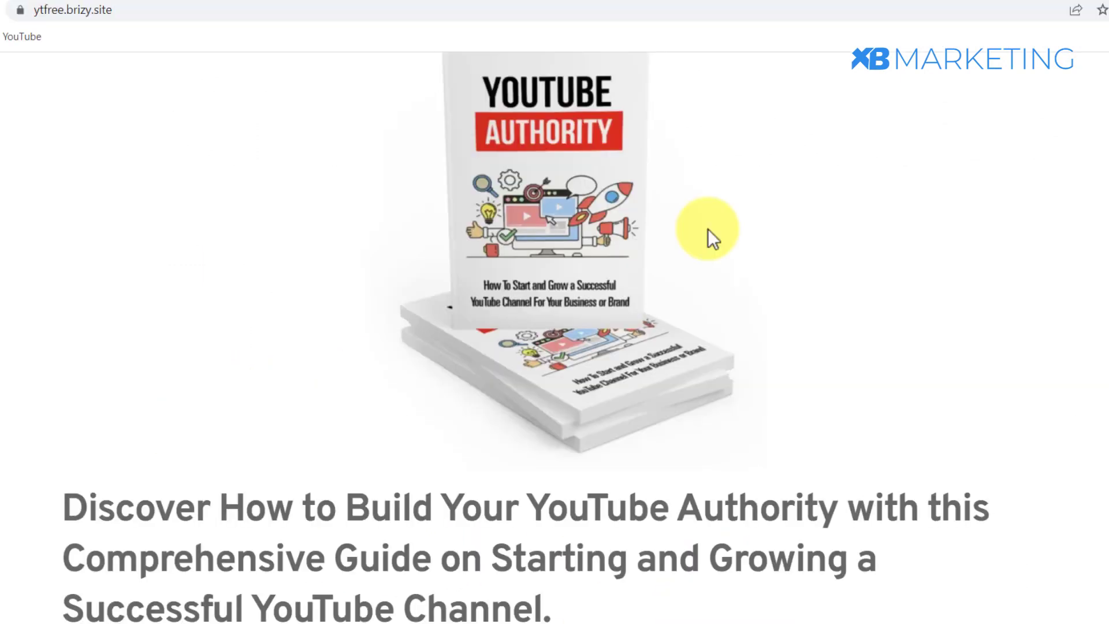
Switch back to the ytfree.brizy.site page in the browser and check its free offer and download button again.
scroll(708, 232, down, 4)
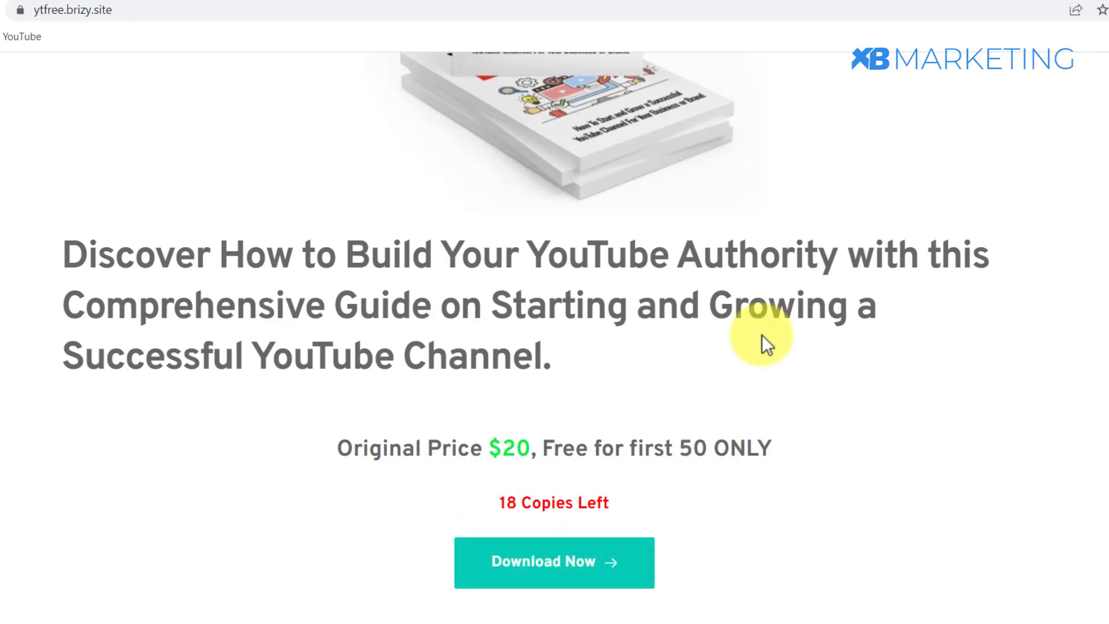
scroll(748, 398, up, 4)
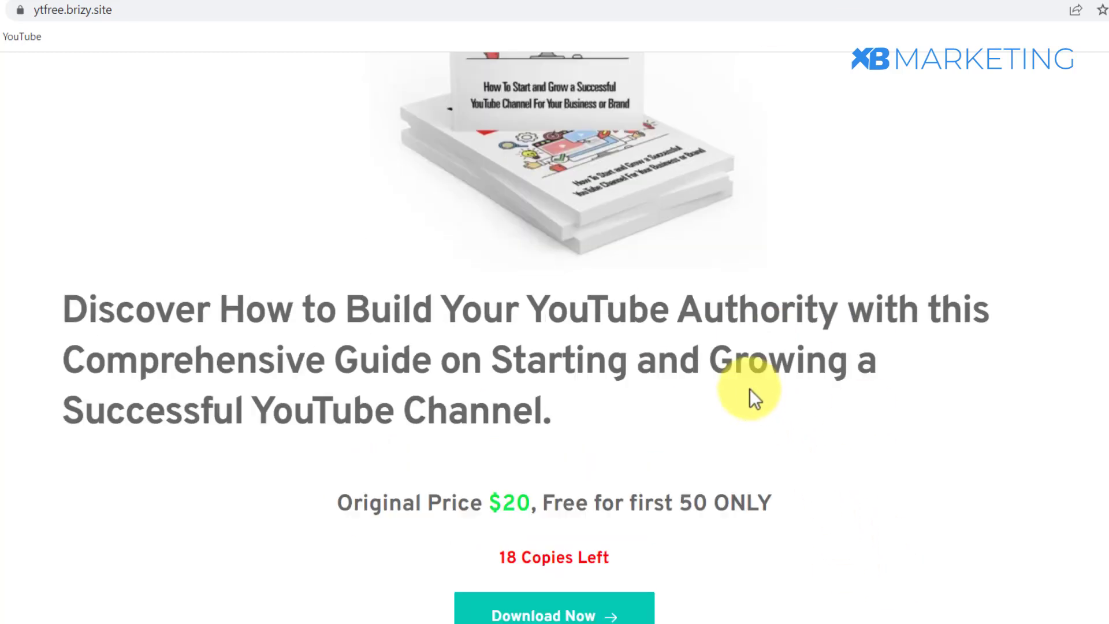